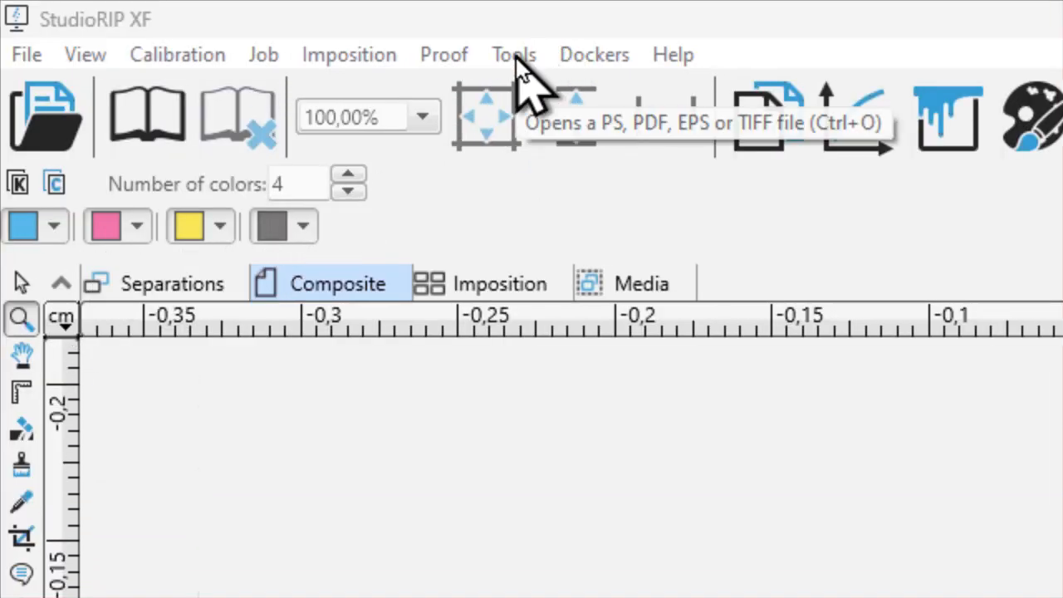
Change the interface language to Portuguese (Brazil) in the connection settings.
left_click(515, 54)
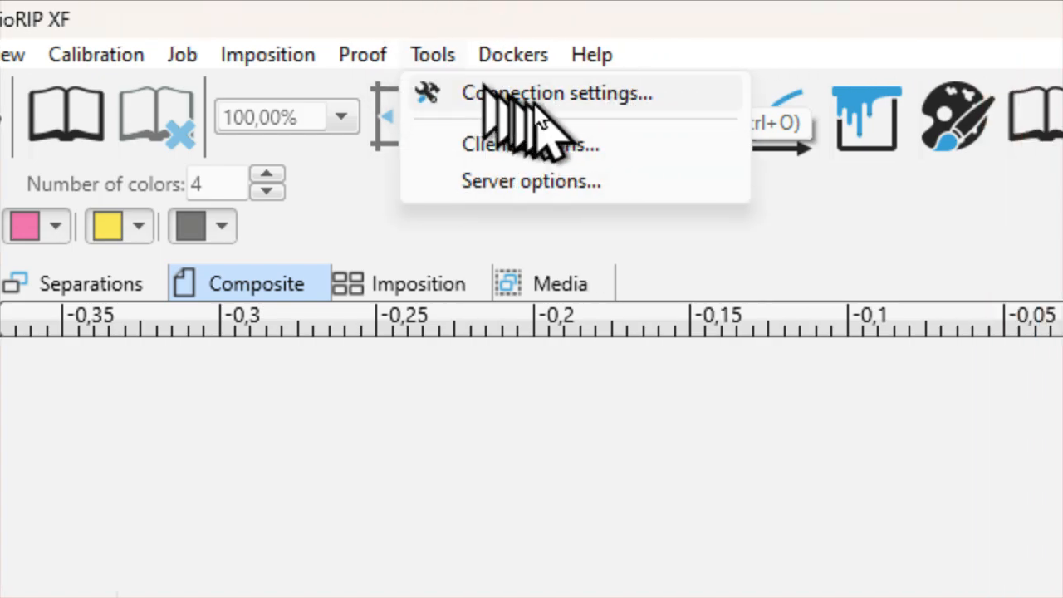
left_click(535, 93)
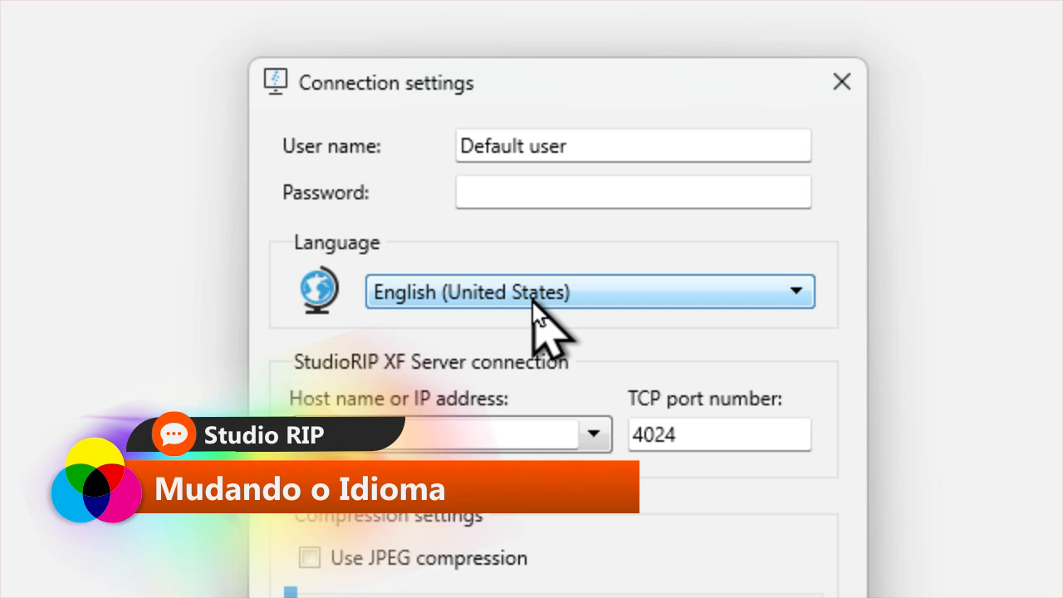
left_click(532, 297)
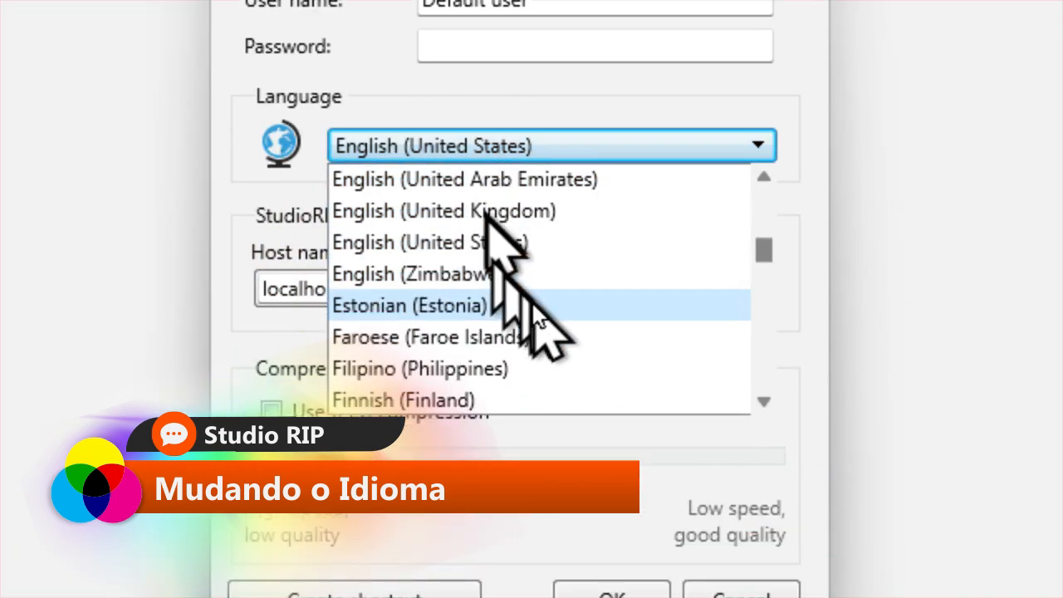
scroll(572, 451, "down", 5)
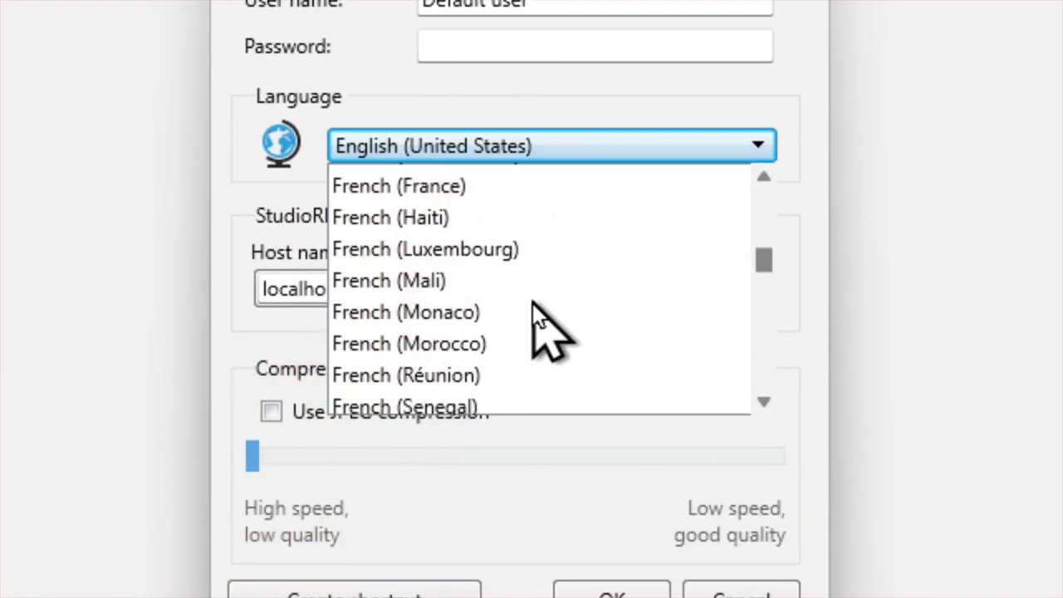
key("p")
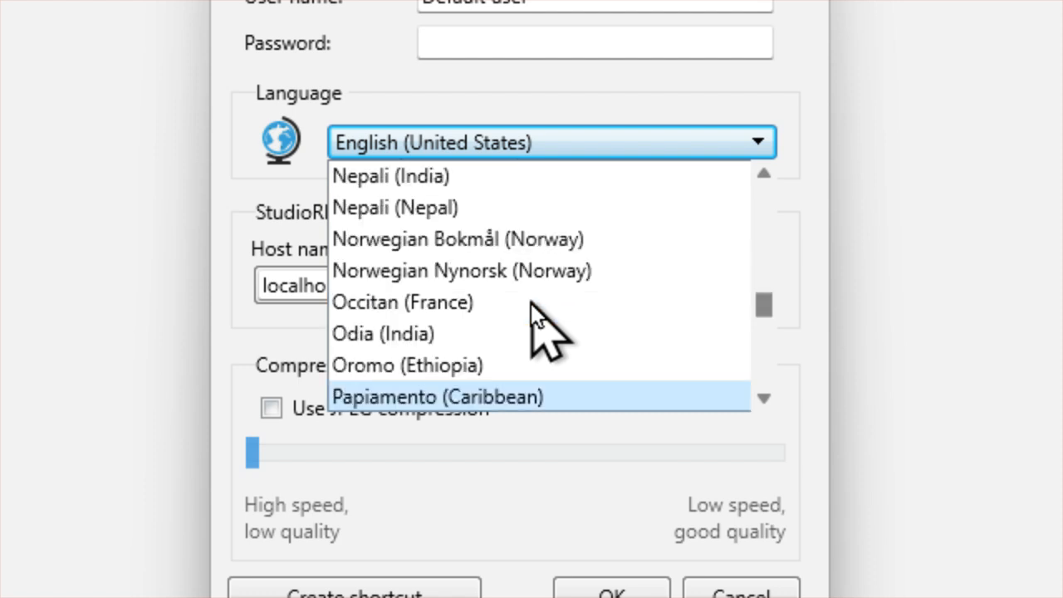
key("Down")
key("Down")
key("Down")
key("Down")
key("Down")
key("Down")
key("Down")
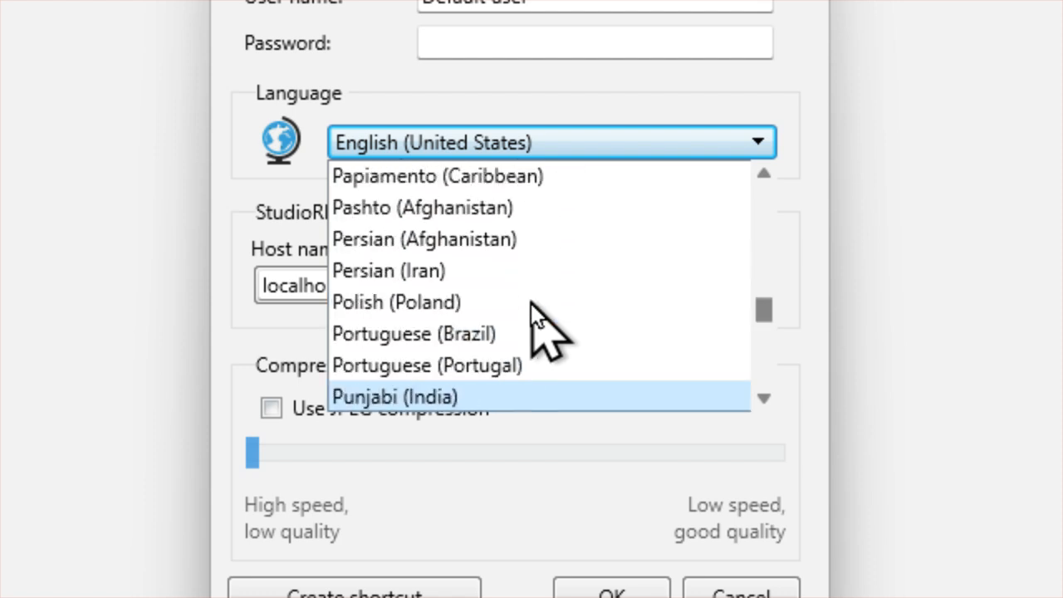
key("Up")
key("Up")
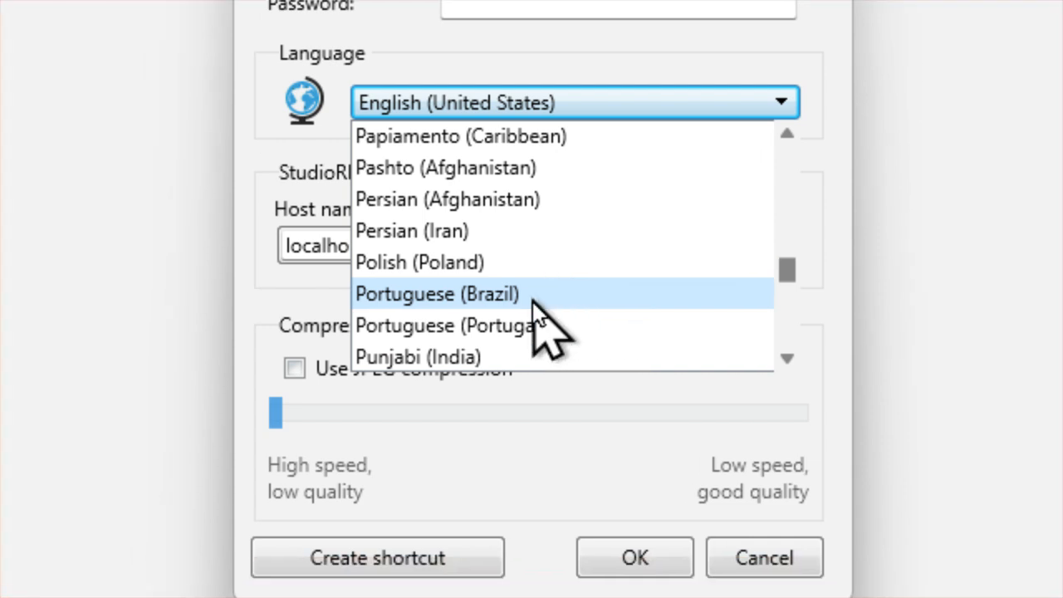
left_click(531, 332)
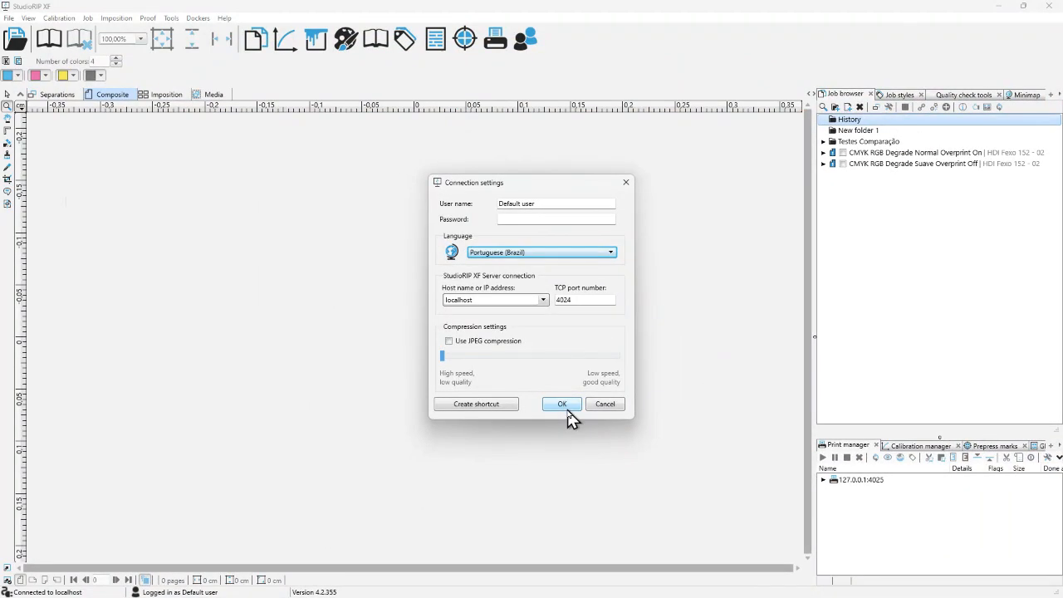
left_click(562, 405)
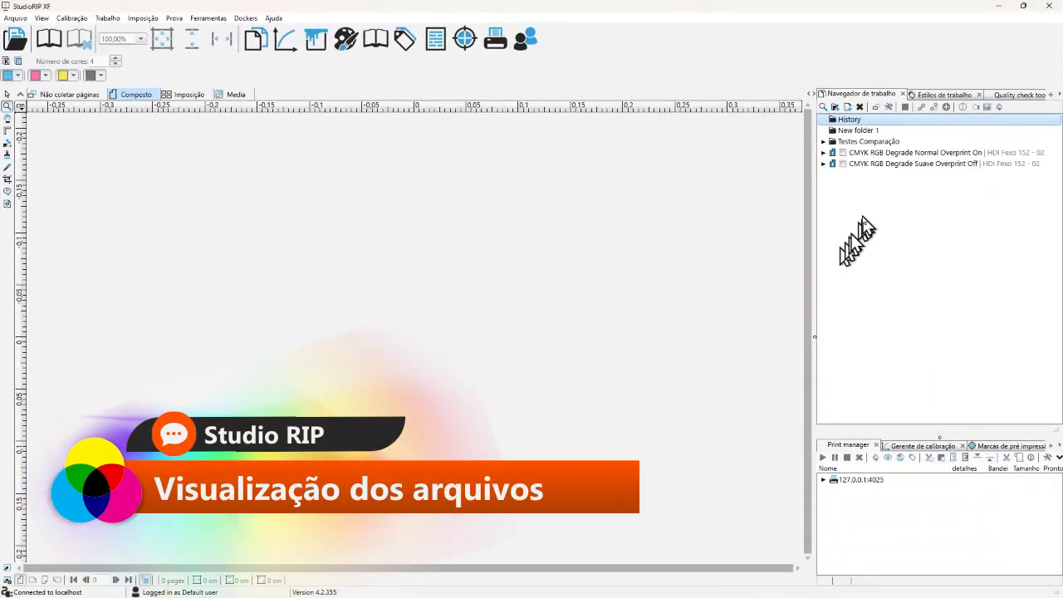
Open the CMYK RGB Degrade Normal Overprint On job in the preview and view it fitted to width, height and whole page.
double_click(883, 153)
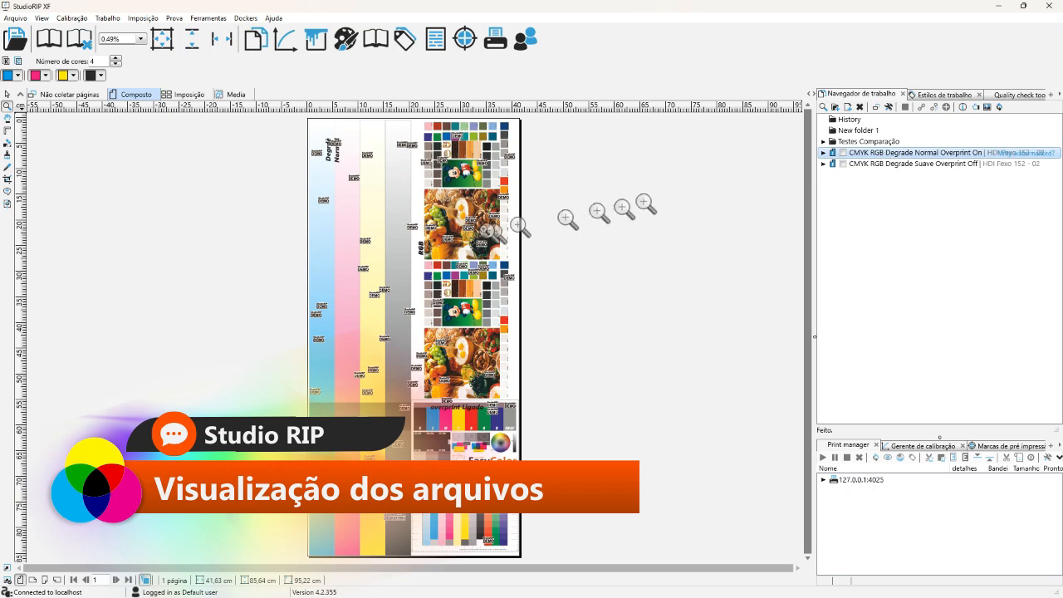
left_click_drag(297, 148, 521, 296)
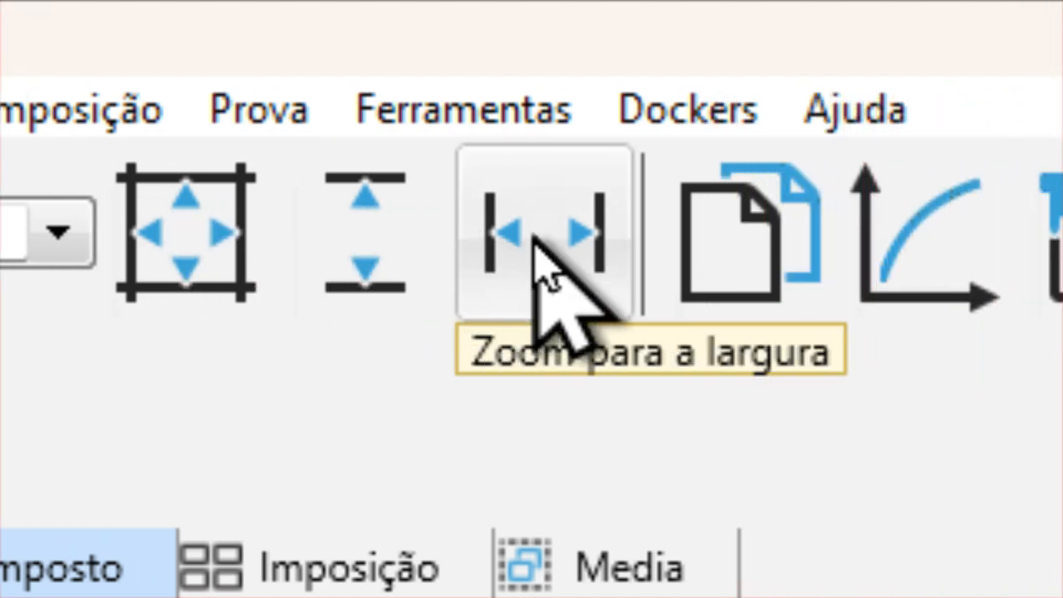
left_click(536, 241)
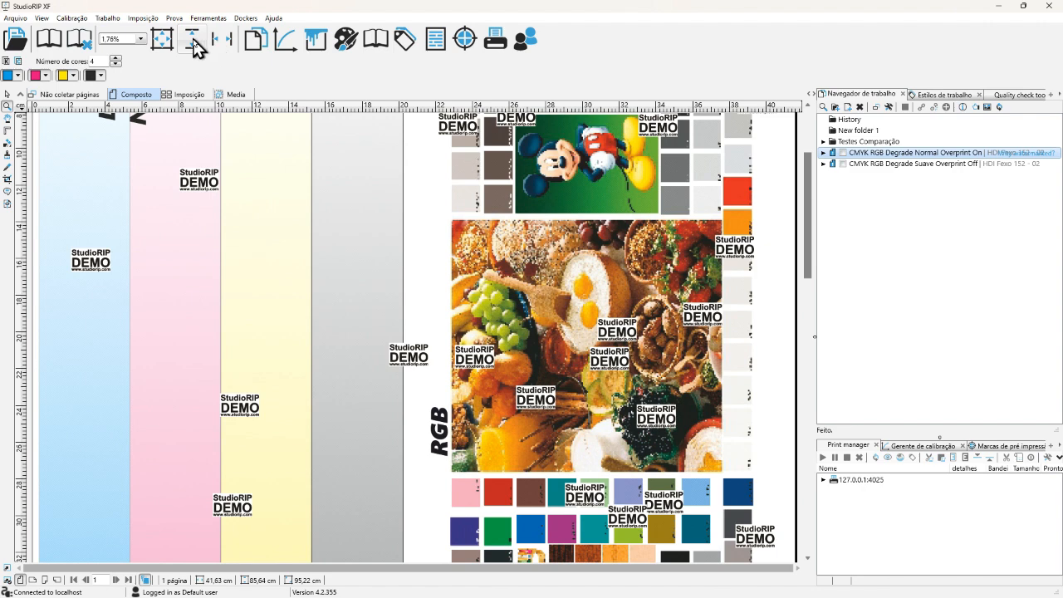
left_click(193, 41)
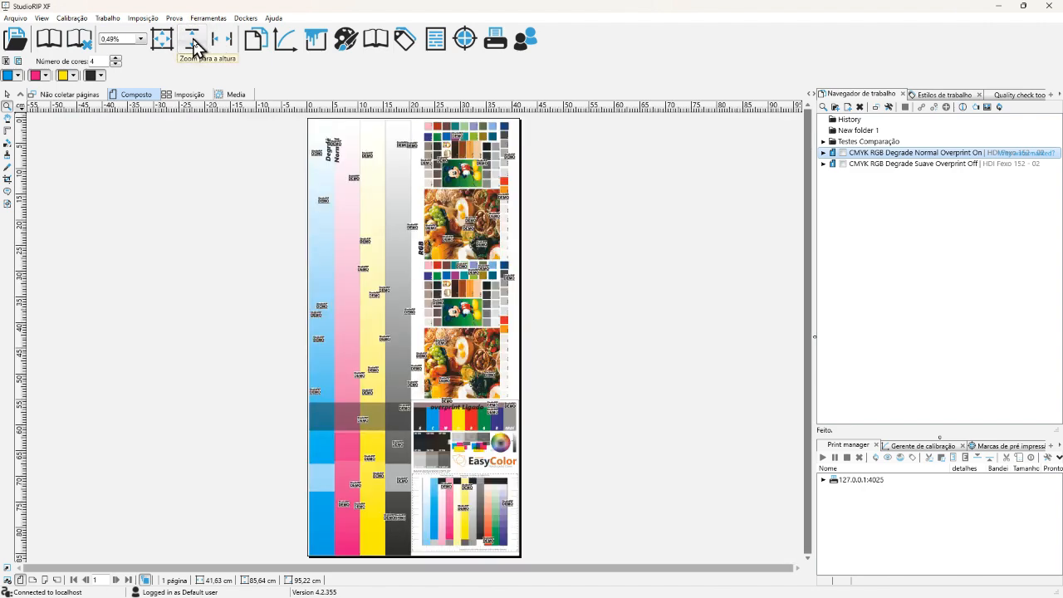
left_click(221, 40)
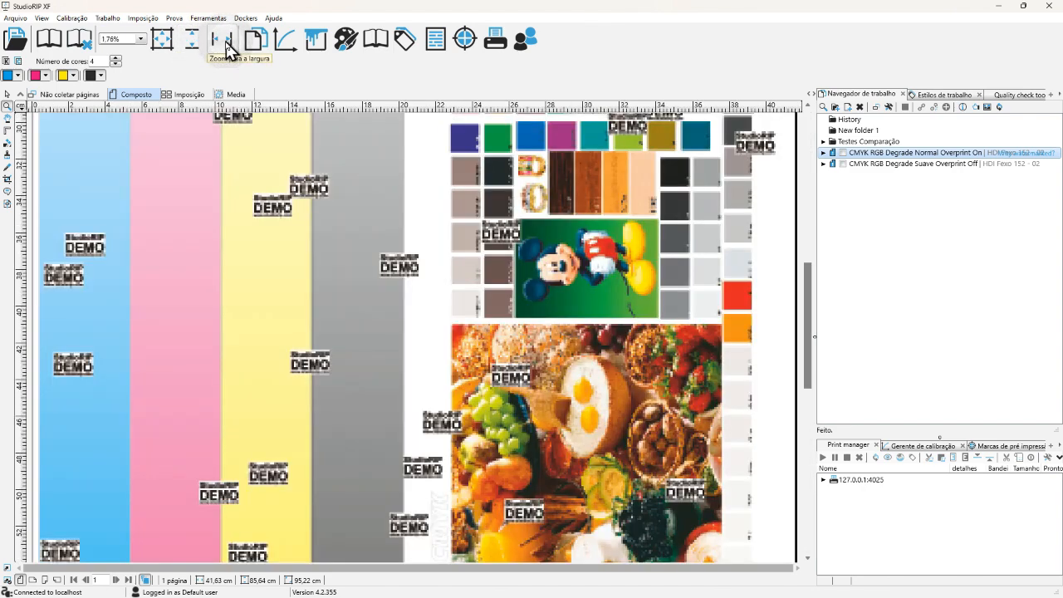
left_click(166, 43)
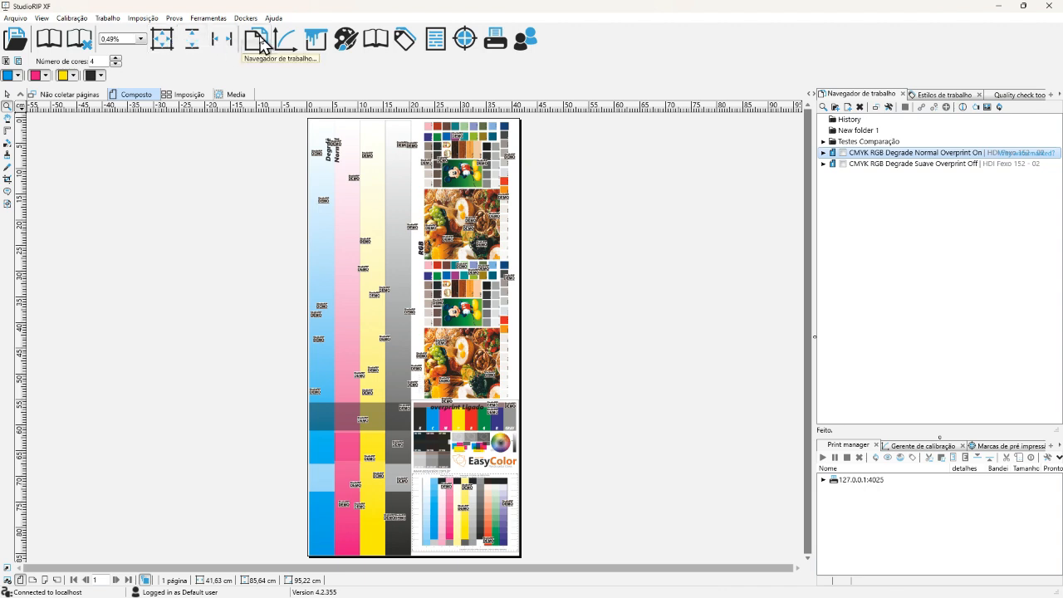
left_click(260, 38)
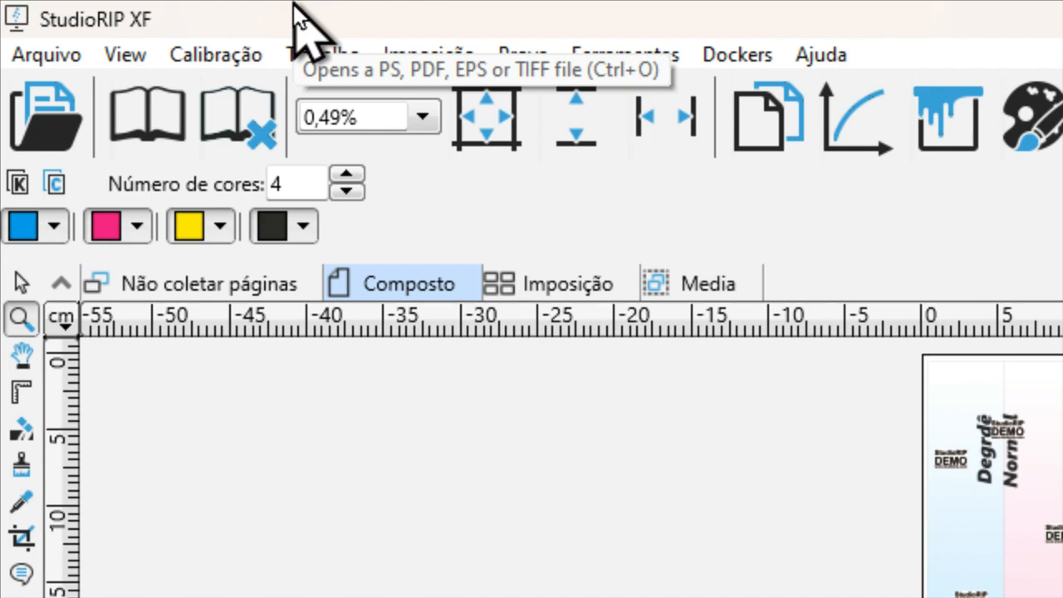
Open the file Arquivo Teste RGB Degrade Overprint e outros.pdf as a new job.
left_click(35, 117)
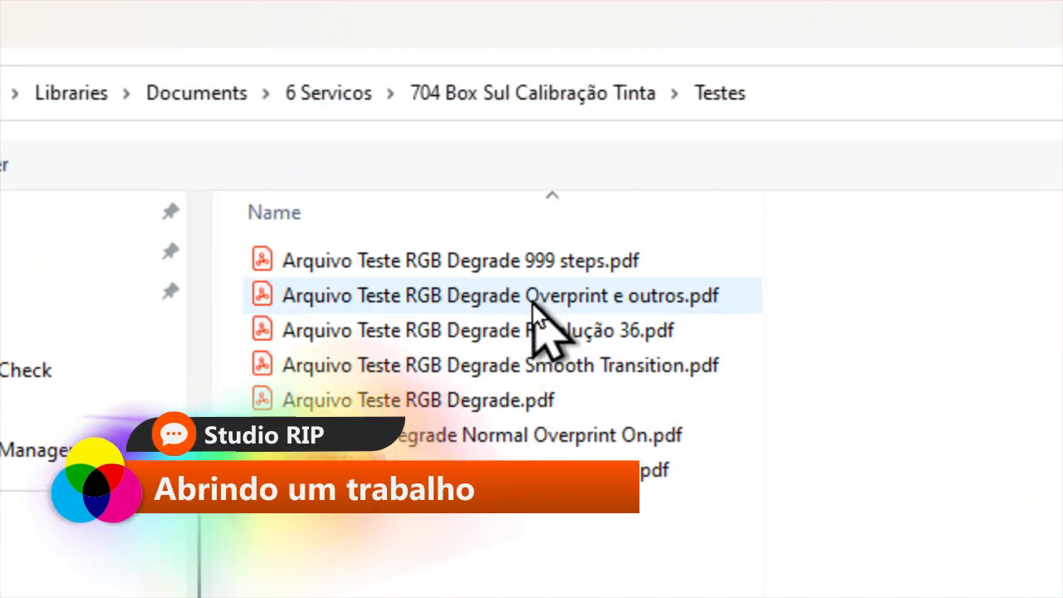
left_click(533, 302)
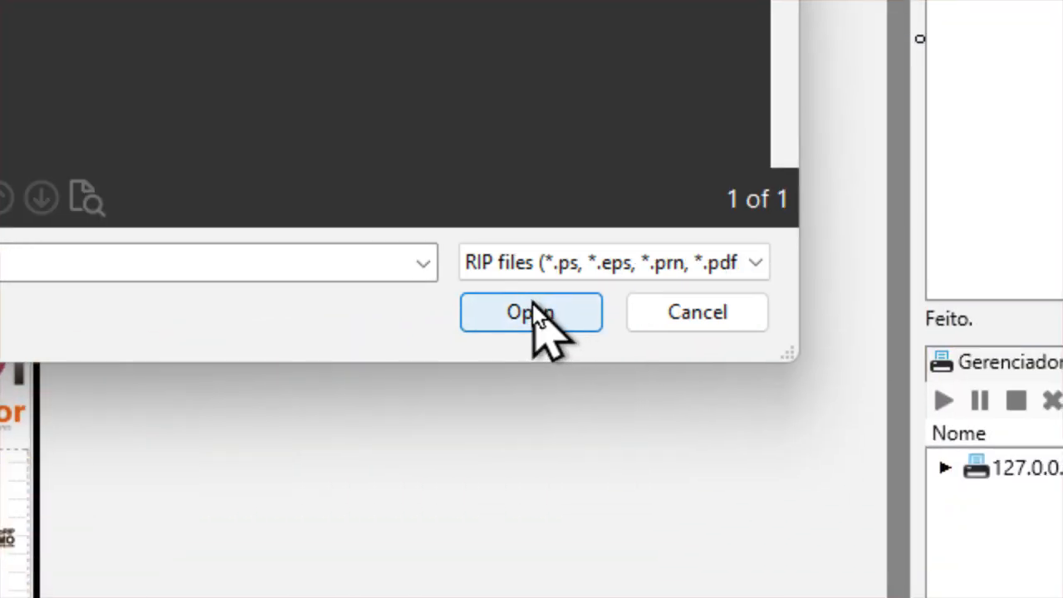
left_click(532, 302)
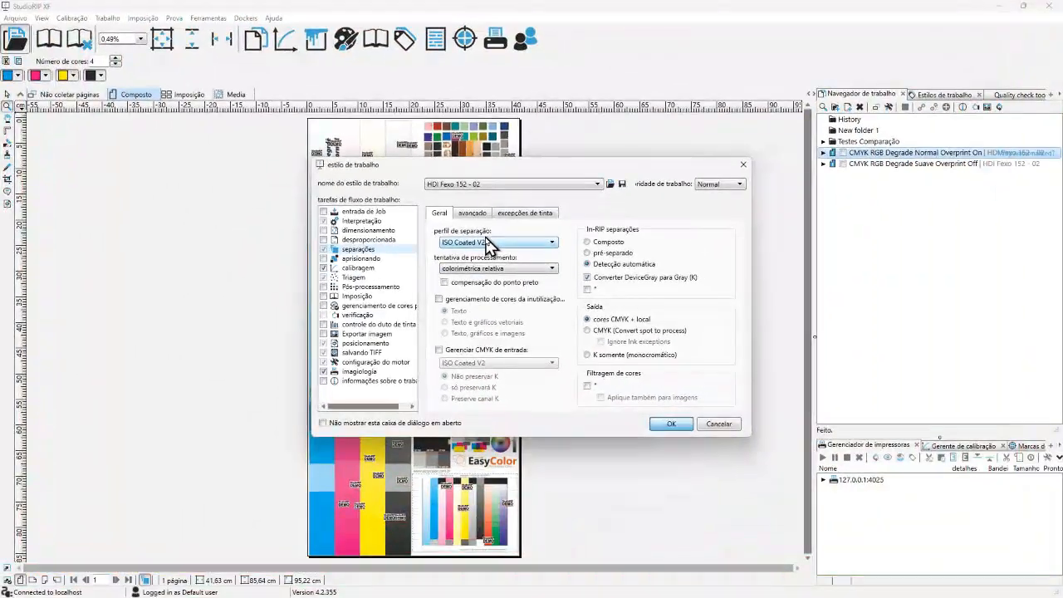
Examine the available job styles and the entrada de Job, Interpretação, dimensionamento and desproporcionada settings of HDI Fexo 152 - 02.
left_click_drag(498, 166, 454, 177)
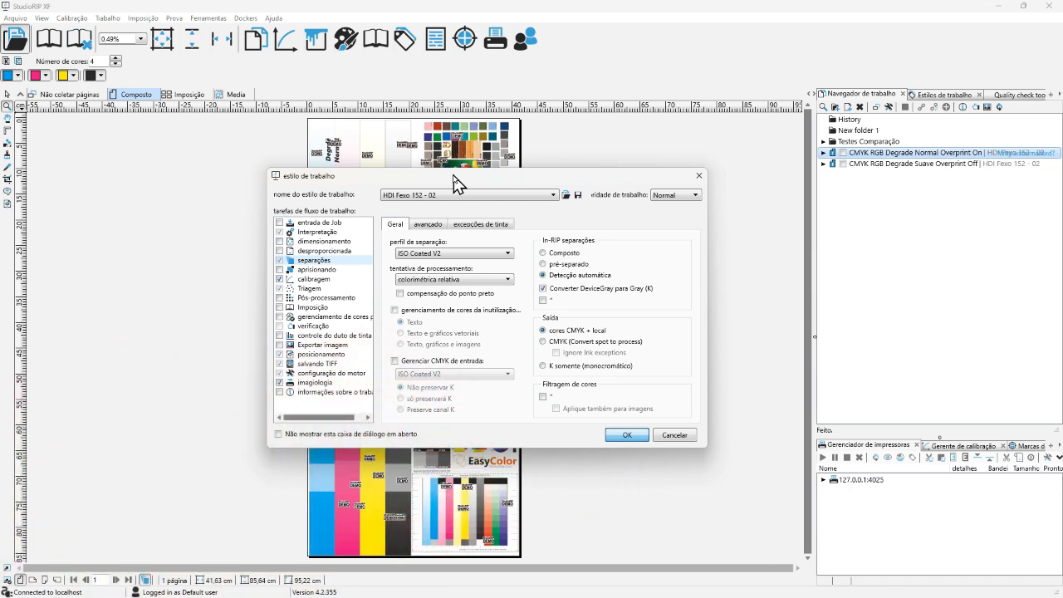
left_click(455, 196)
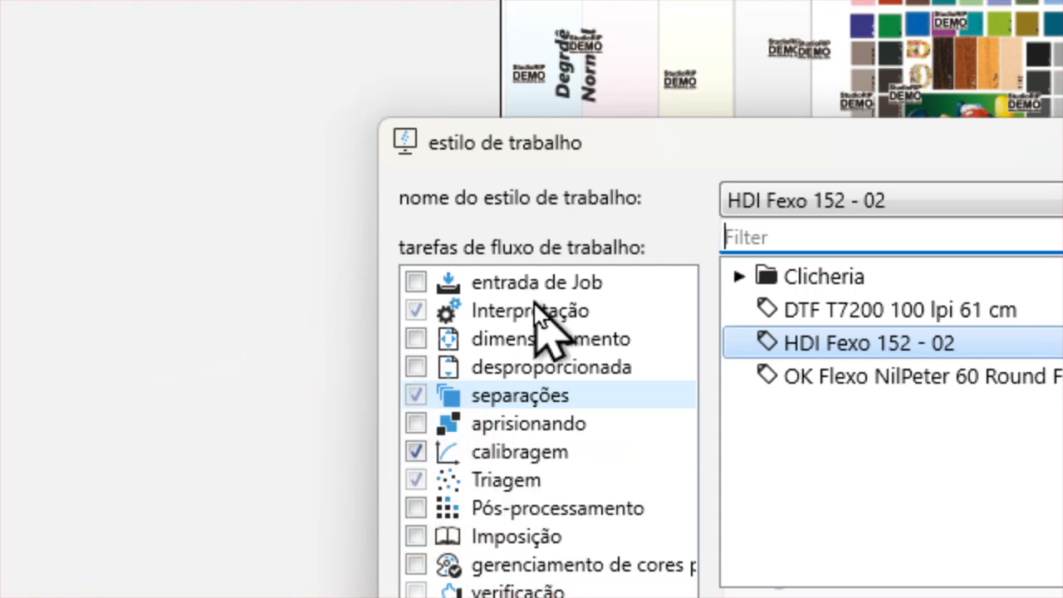
left_click(533, 300)
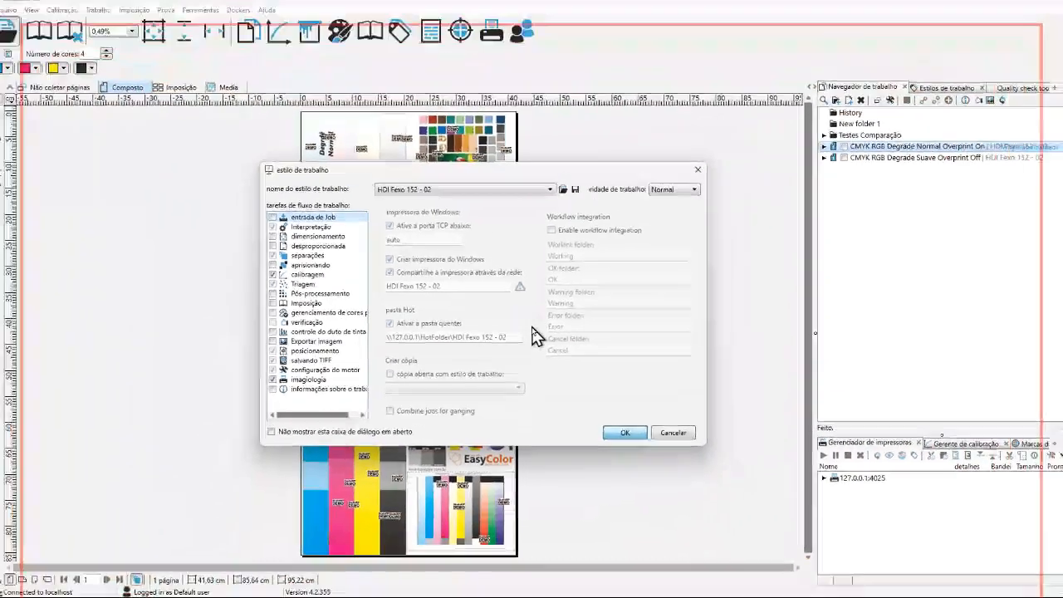
left_click(112, 117)
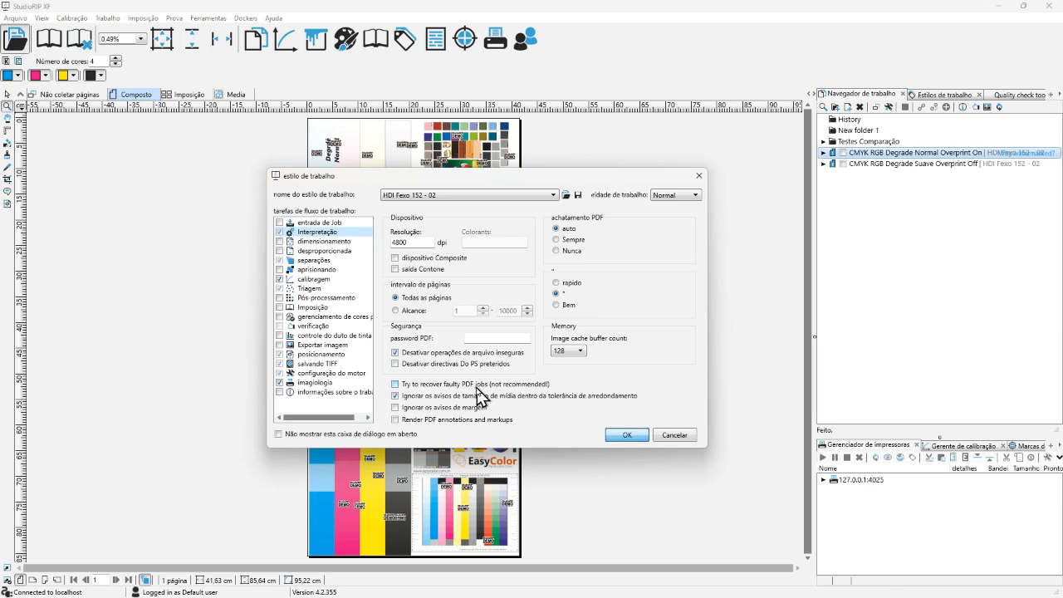
left_click(323, 242)
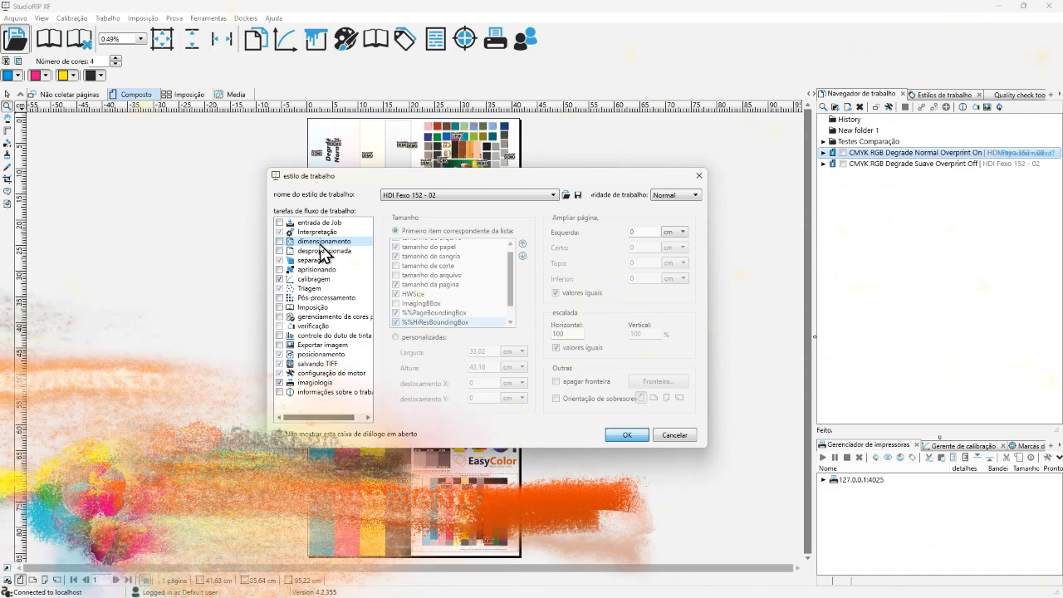
left_click(323, 250)
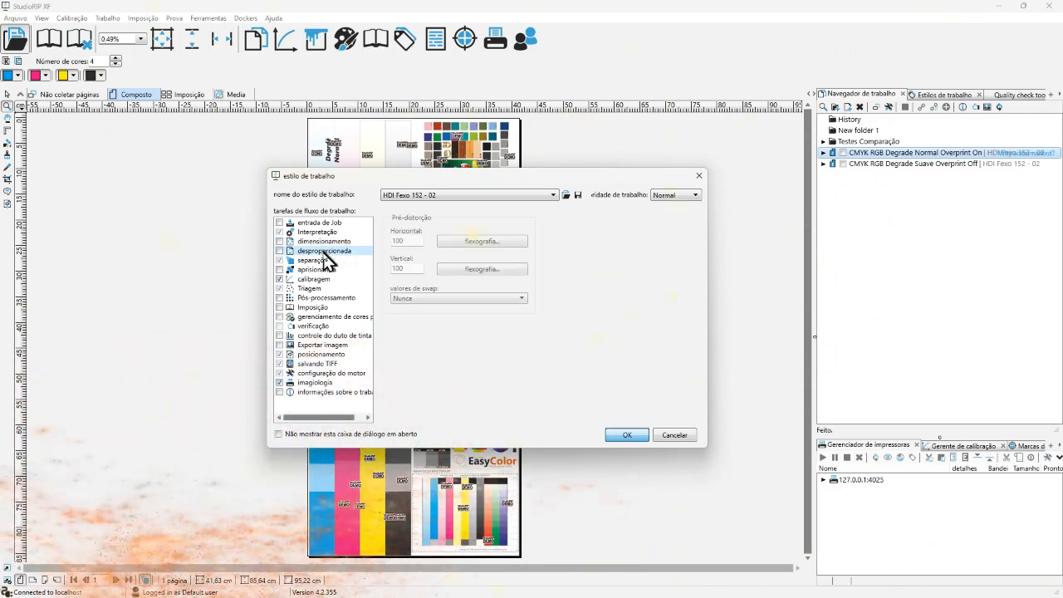
Set the separation profile of the job style to PSO Coated V3 Fogra 51.
left_click(322, 263)
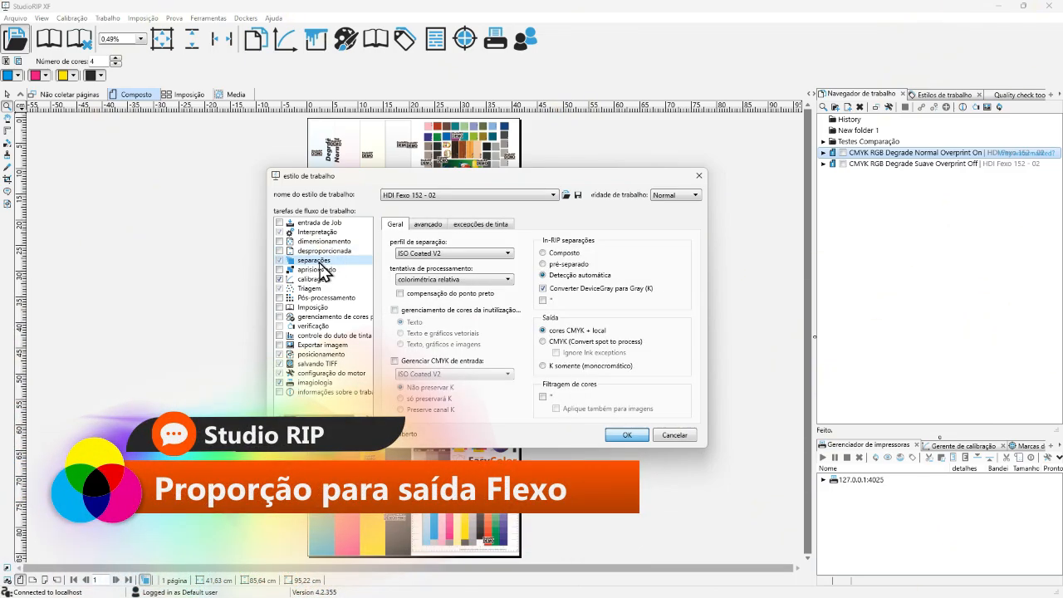
left_click(481, 254)
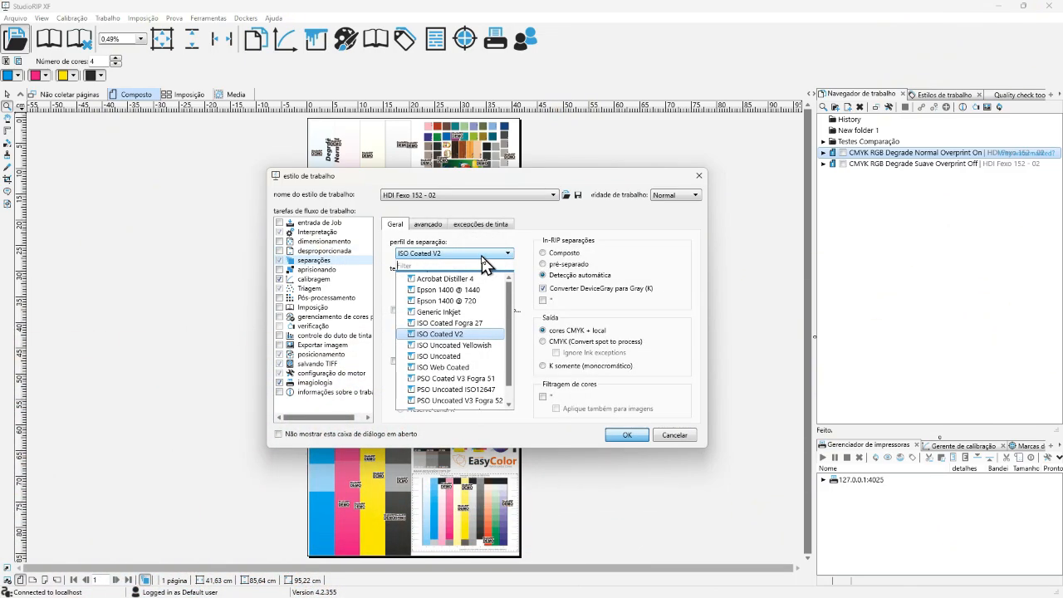
scroll(477, 332, "down", 1)
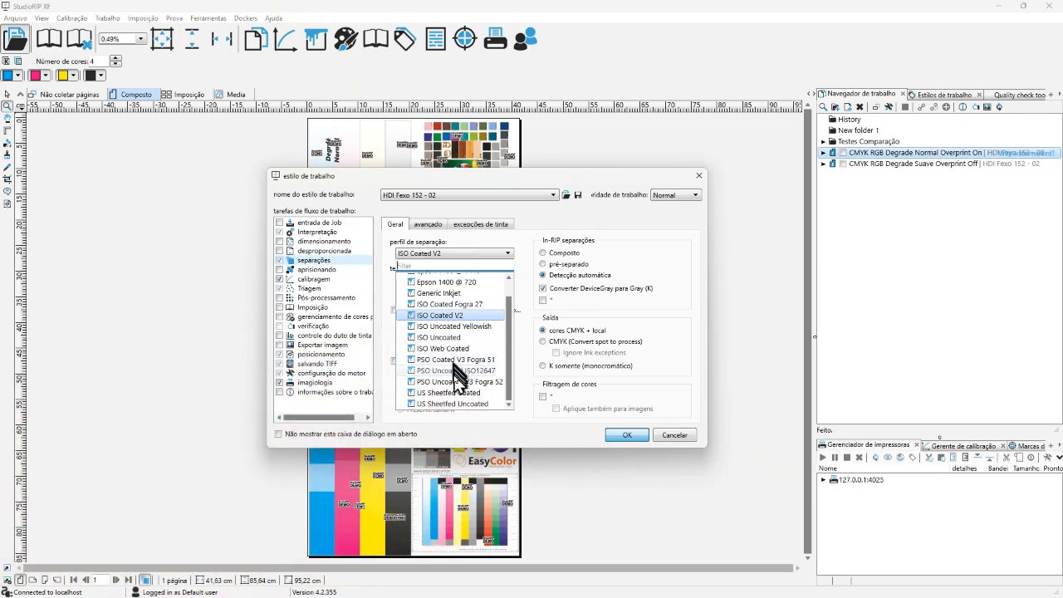
left_click(455, 360)
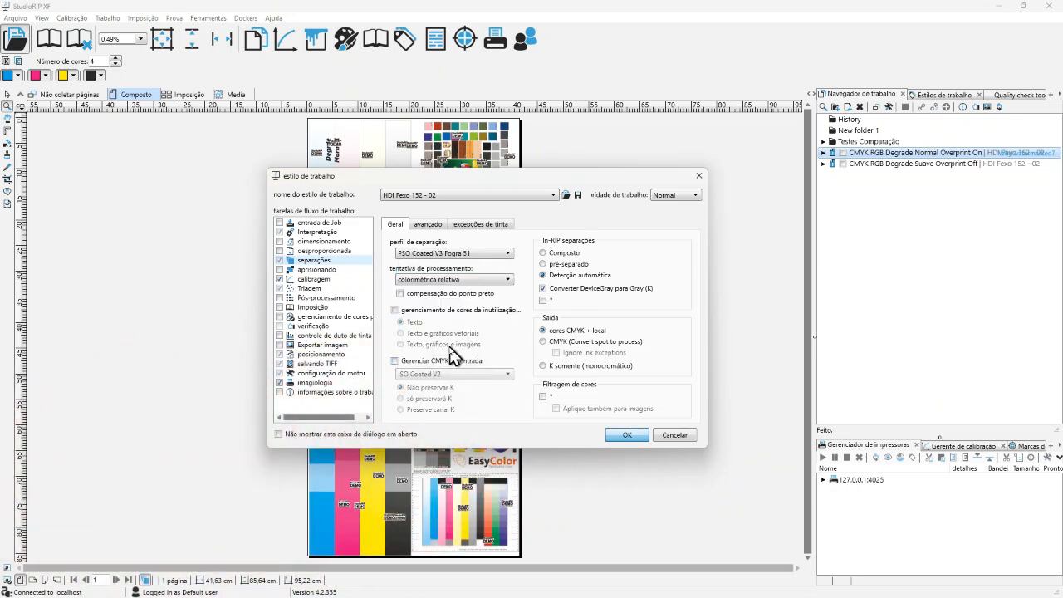
Examine the trapping settings and the calibration curve groups Transferir, ganho de ponto and Resposta, including the FLEXO 180 BUMP OFFSET curve.
left_click(315, 270)
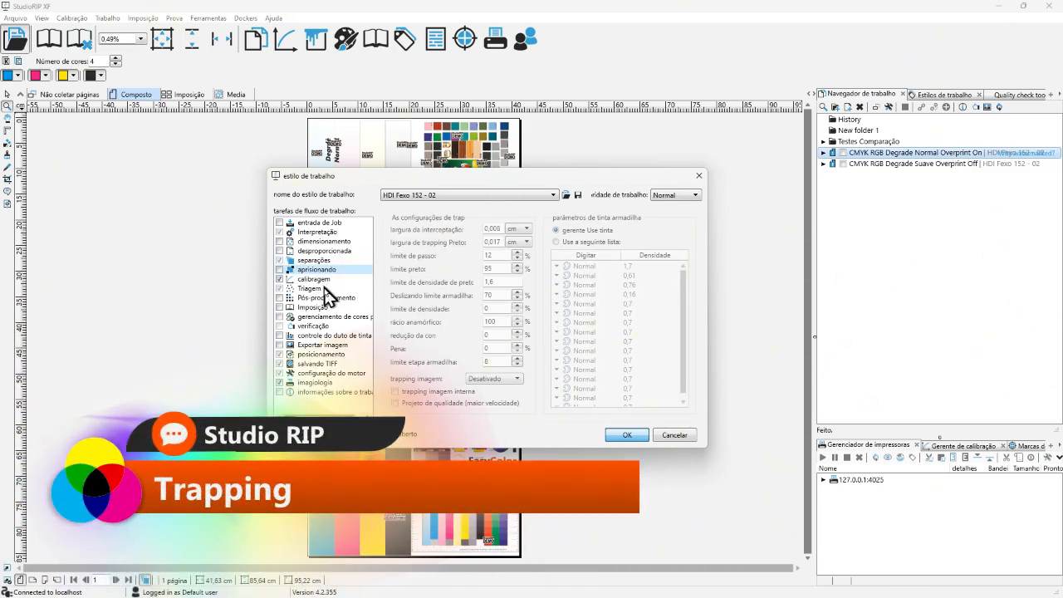
left_click(323, 281)
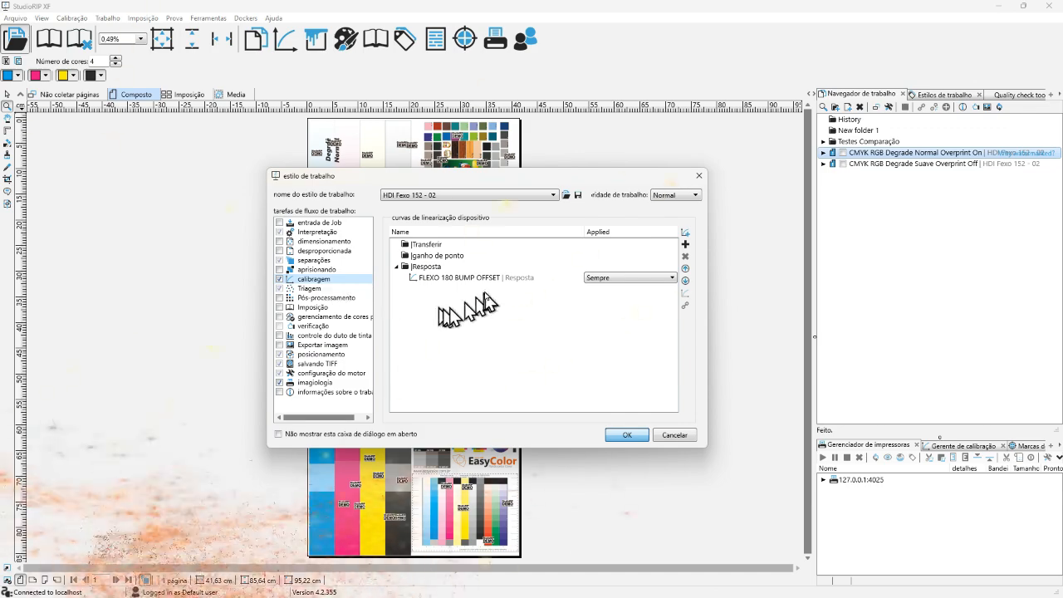
left_click(486, 282)
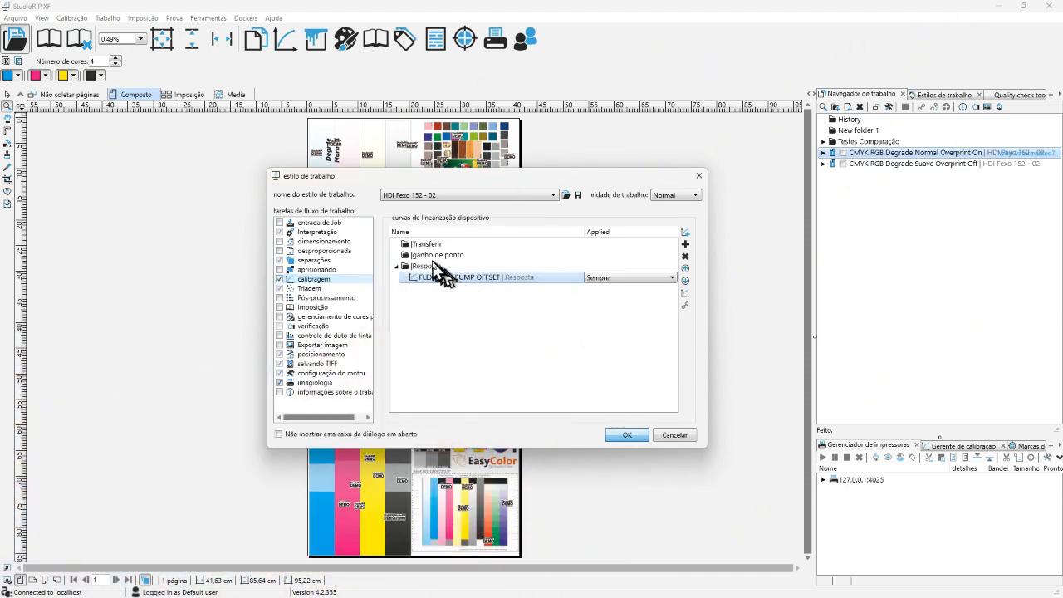
left_click(445, 244)
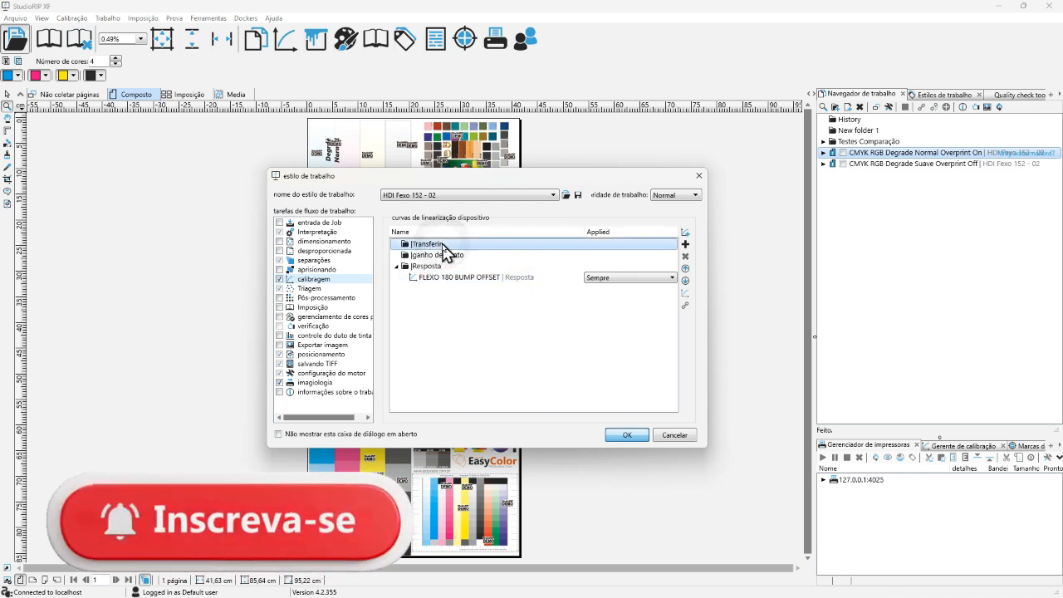
left_click(504, 256)
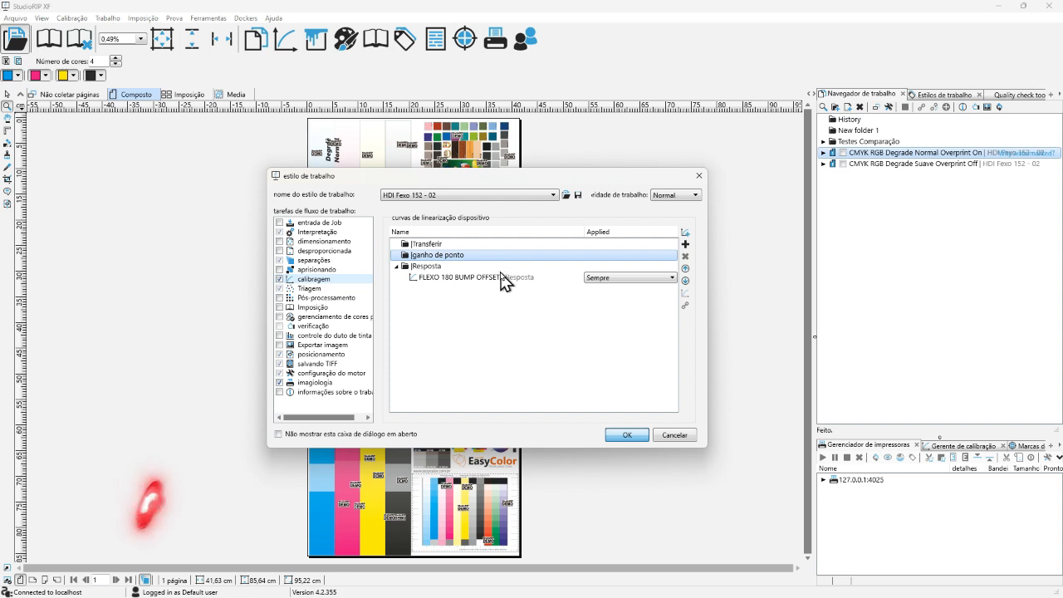
left_click(502, 267)
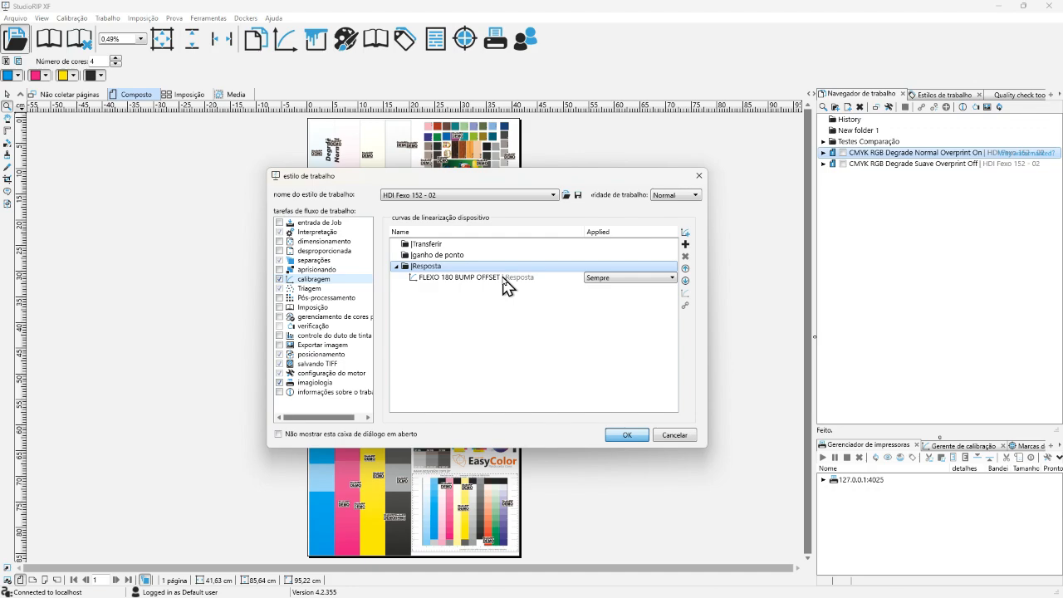
Review the Triagem screening settings and enable the Pós-processamento task in the job style, with its linhas 6-4 solid-tint texture.
left_click(314, 288)
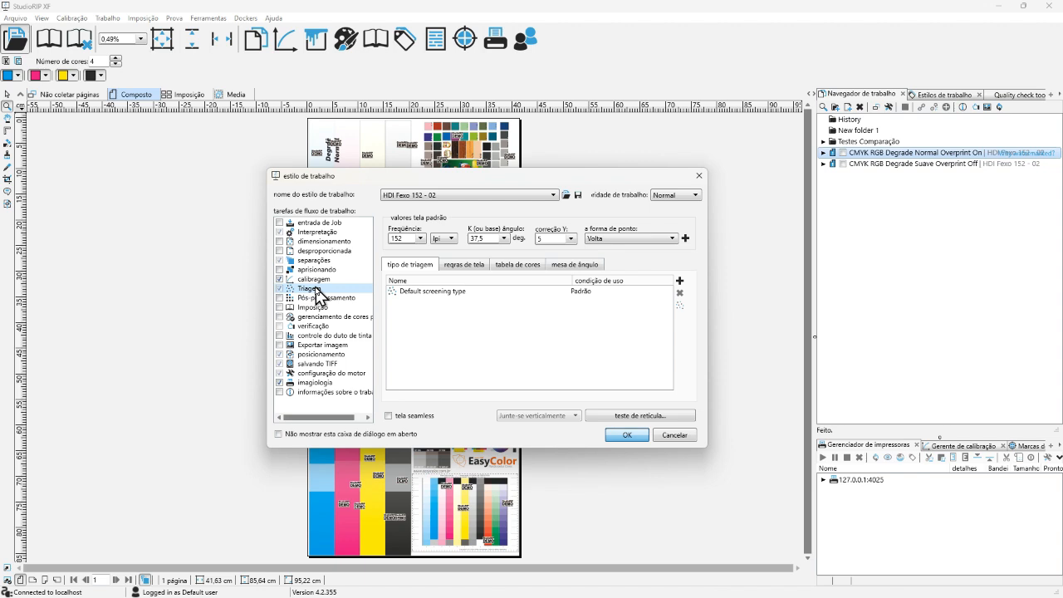
left_click(316, 297)
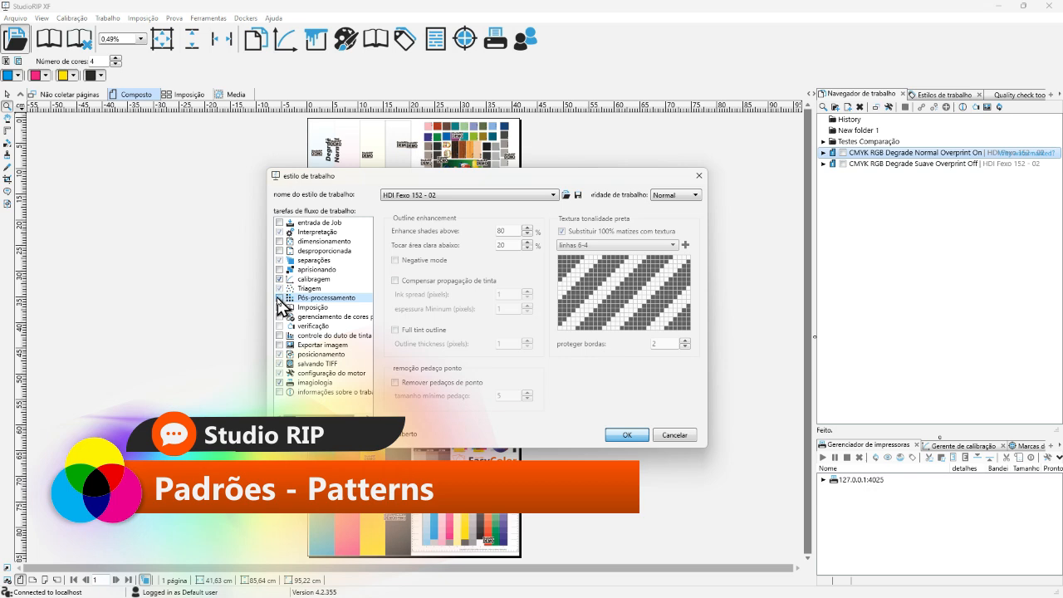
left_click(279, 297)
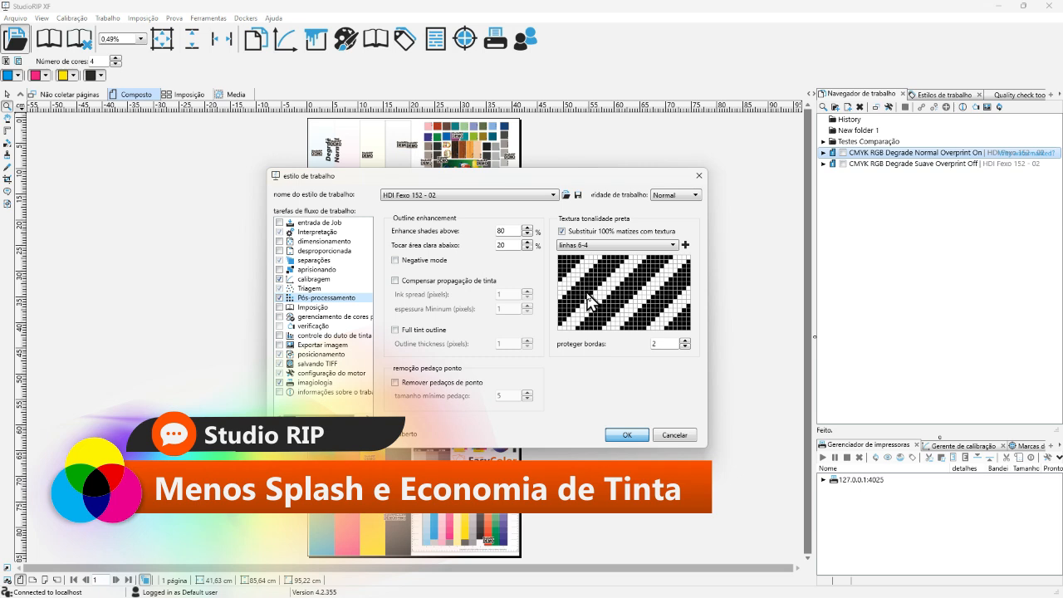
Examine the job style's Imposição, gerenciamento de cores, verificação, controle do duto de tinta and Exportar imagem settings.
left_click(316, 307)
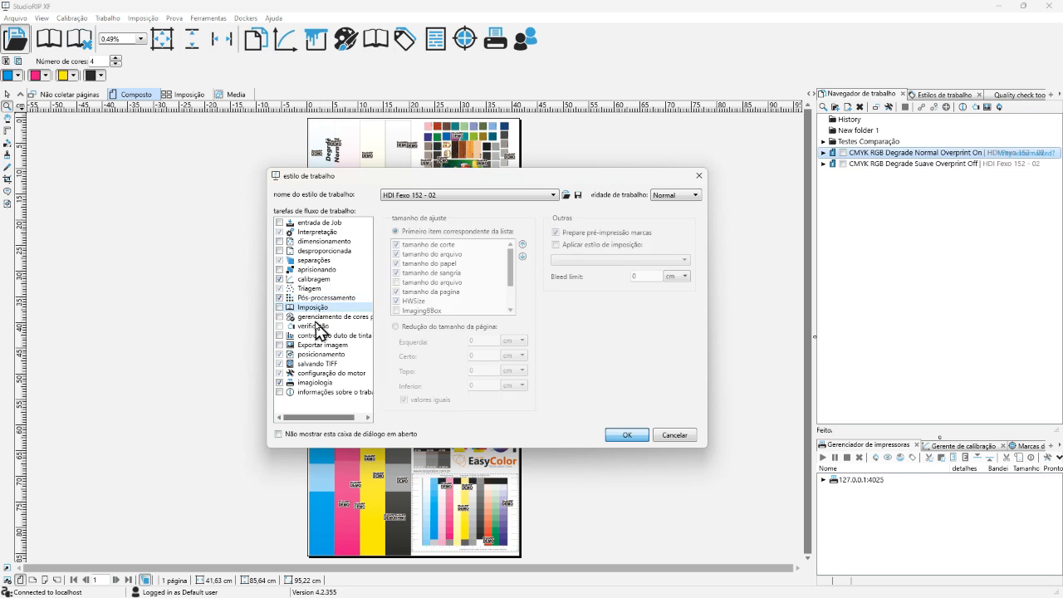
left_click(317, 318)
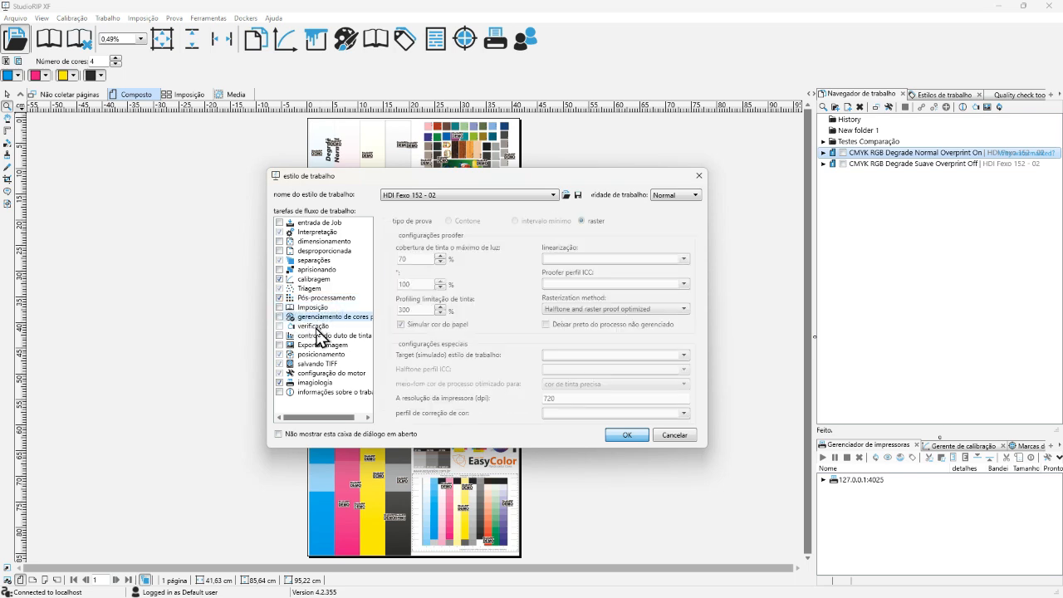
left_click(317, 327)
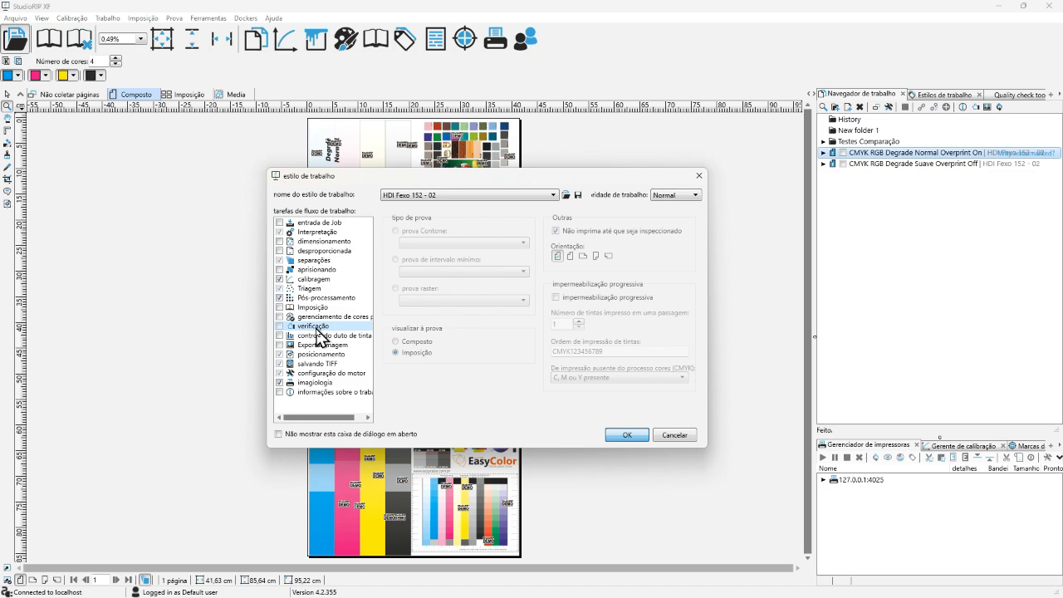
left_click(317, 335)
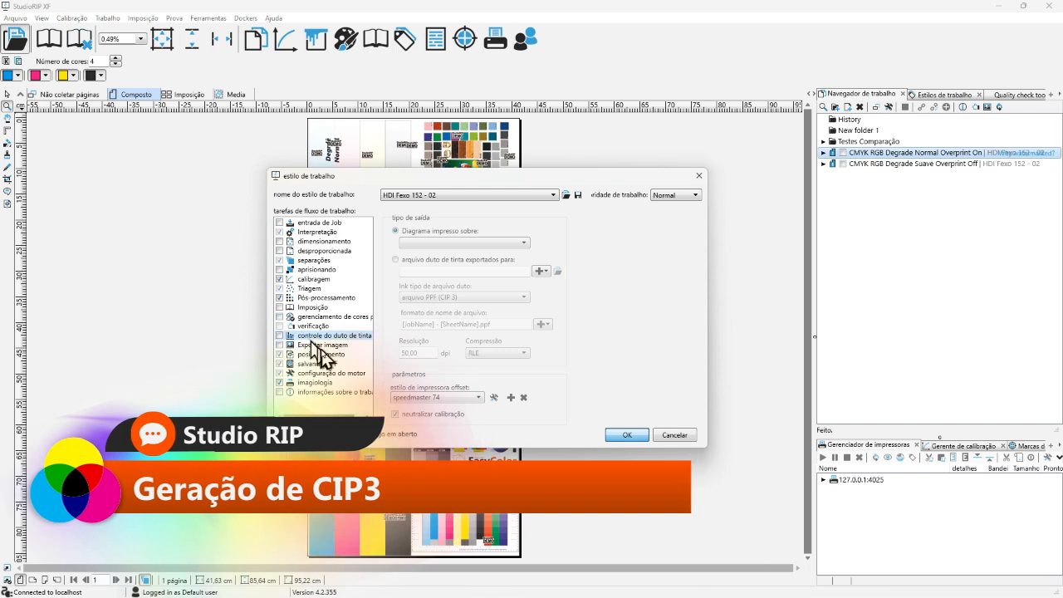
left_click(323, 344)
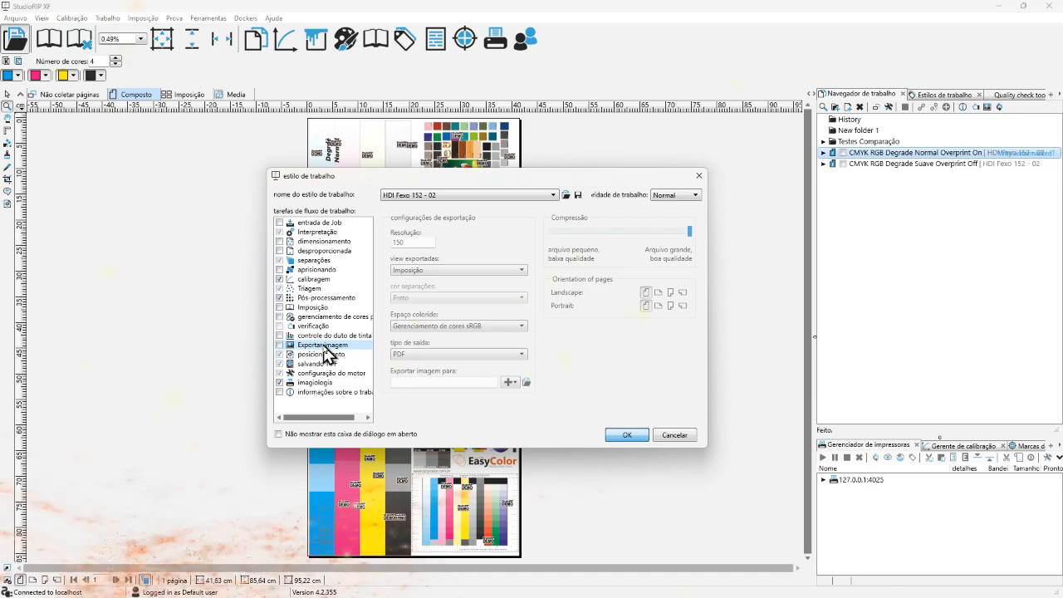
Review the posicionamento, salvando TIFF, configuração do motor, imagiologia and job information settings, and accept the job style to process the file.
left_click(324, 354)
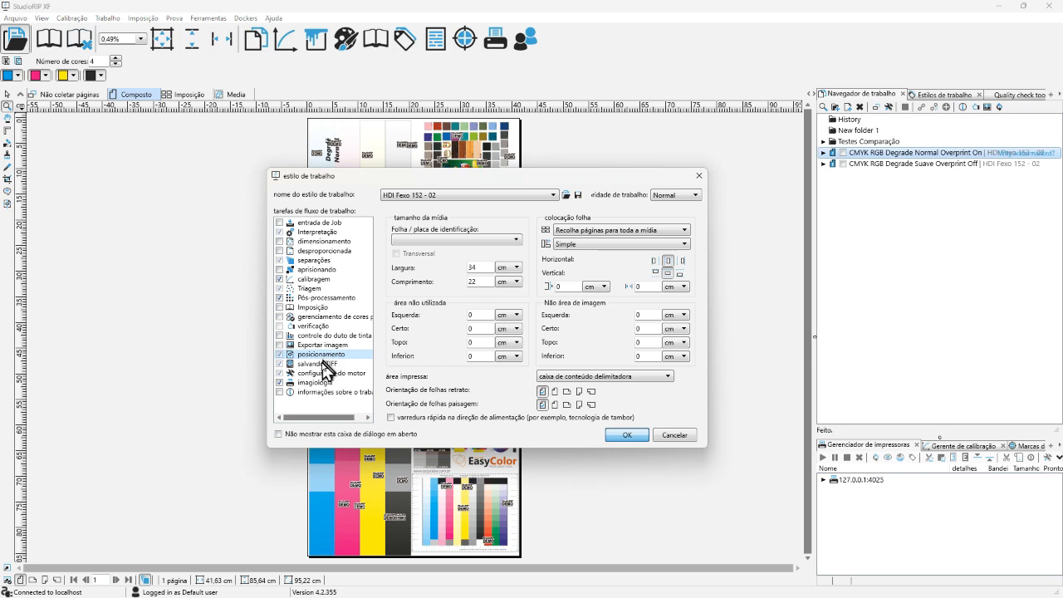
left_click(323, 364)
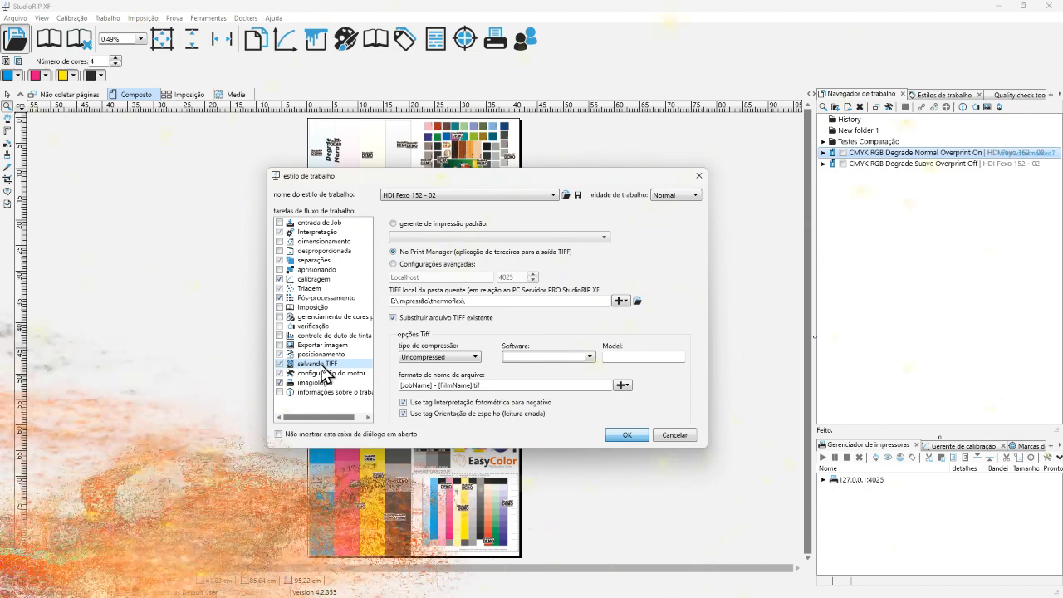
left_click(319, 373)
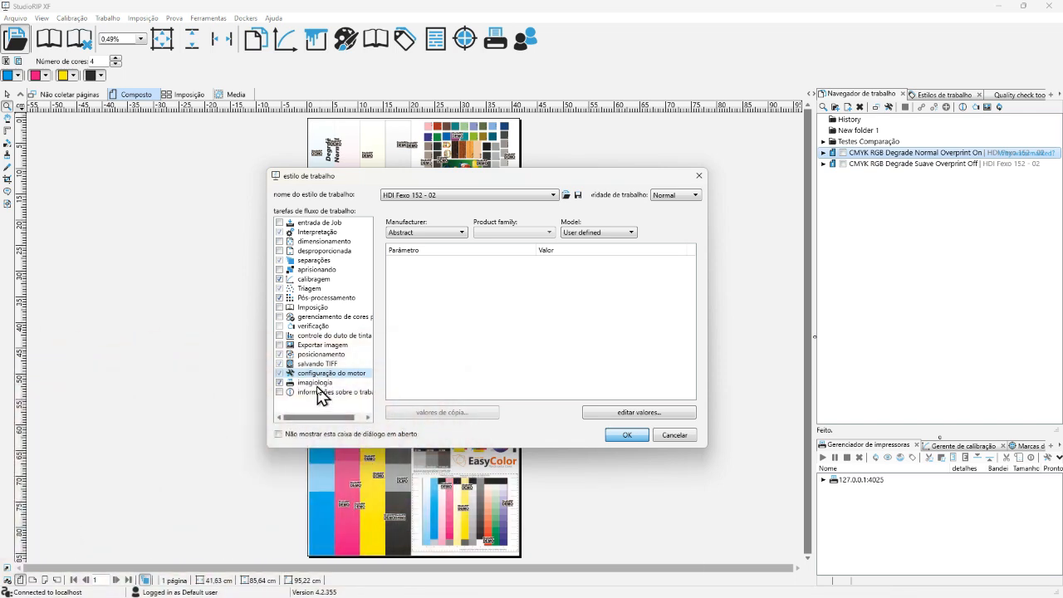
left_click(316, 382)
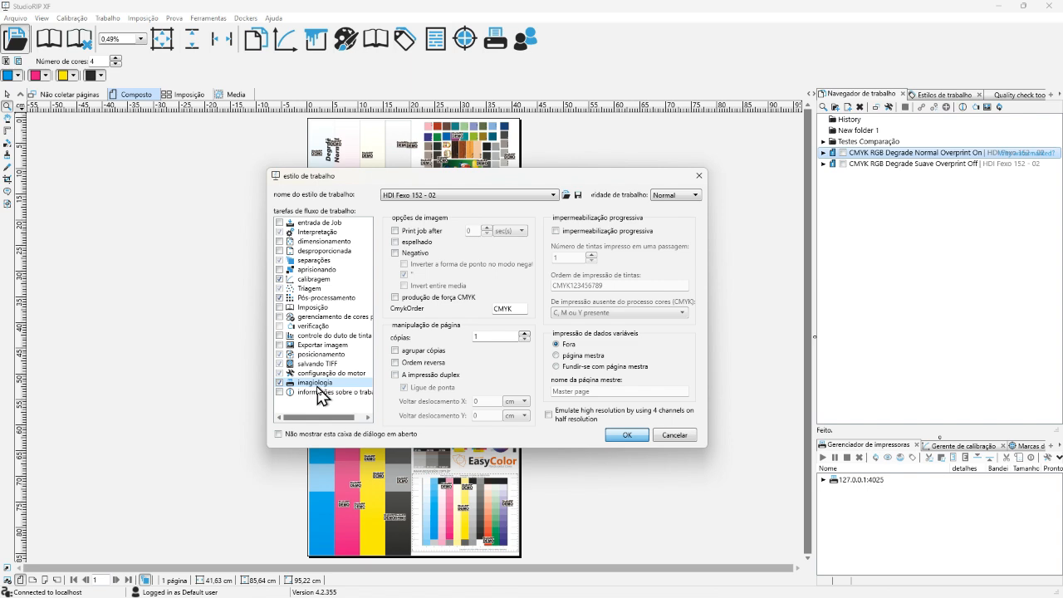
left_click(330, 392)
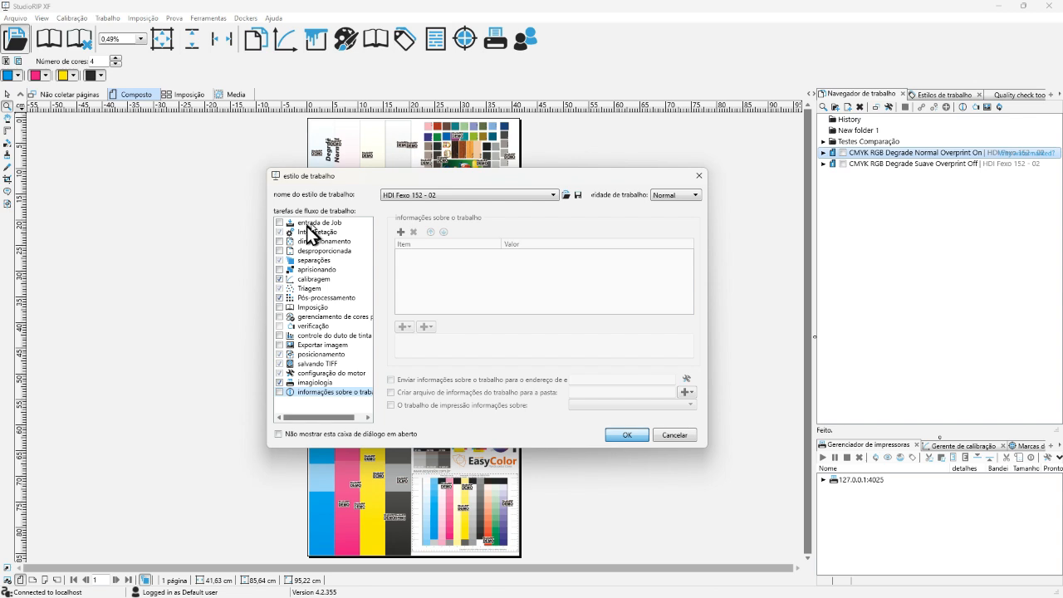
left_click(629, 437)
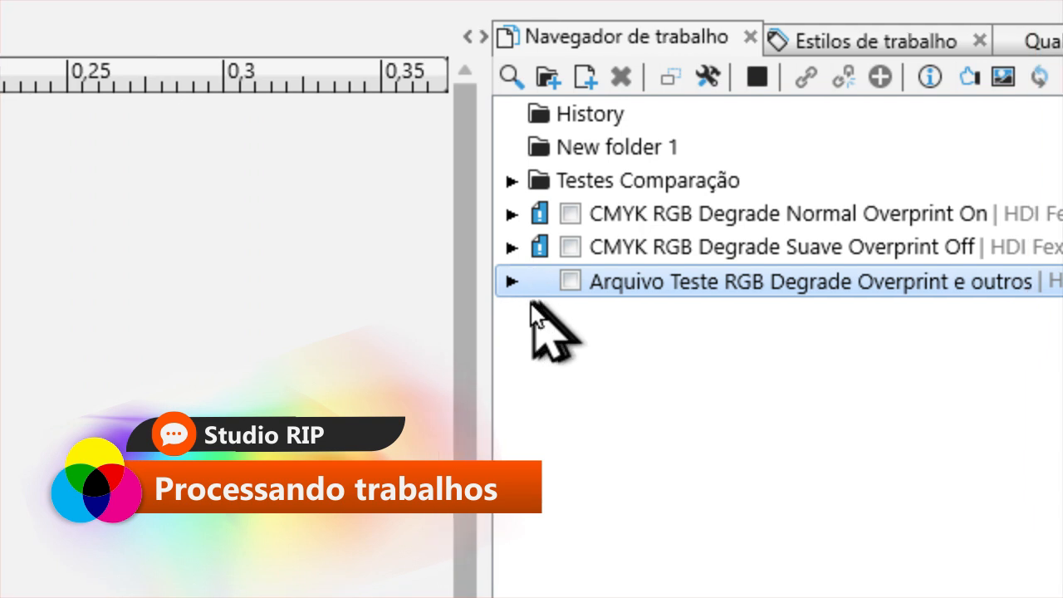
Expand the new job and the pages, separations, sheets and media of CMYK RGB Degrade Normal Overprint On in the job navigator.
left_click(511, 282)
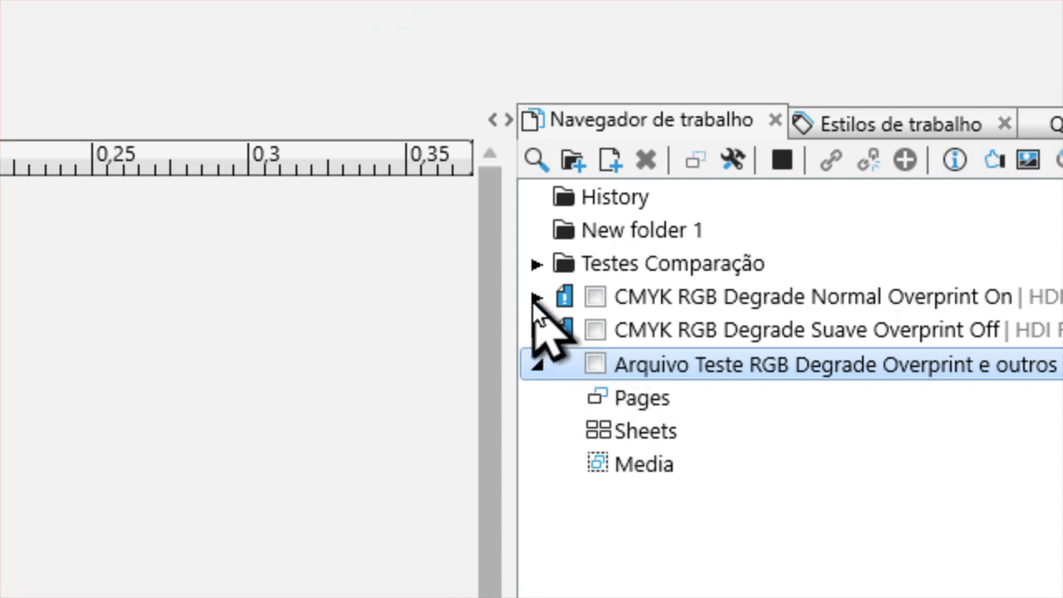
left_click(416, 209)
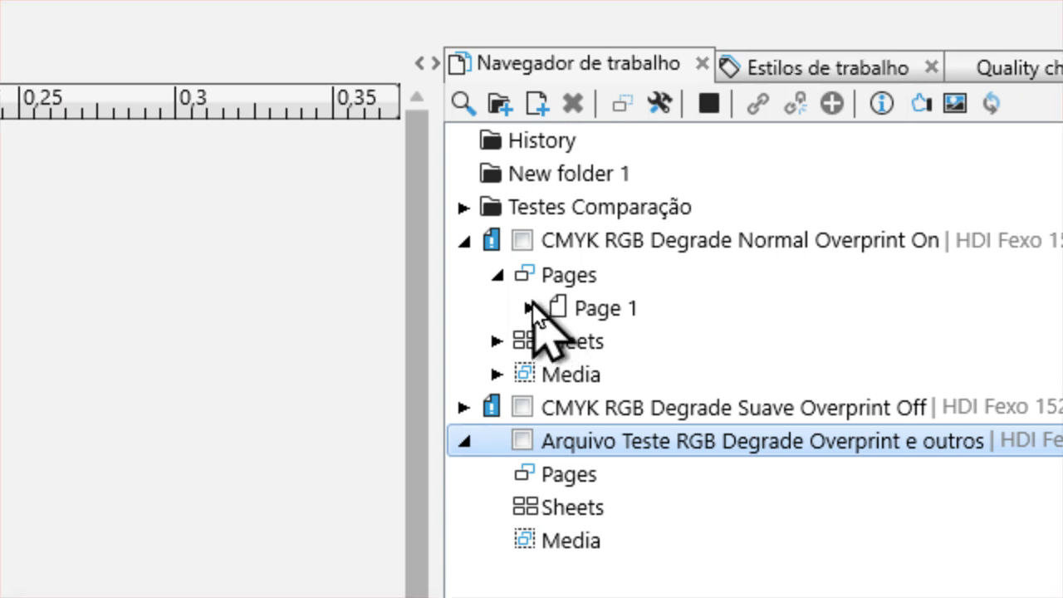
left_click(458, 309)
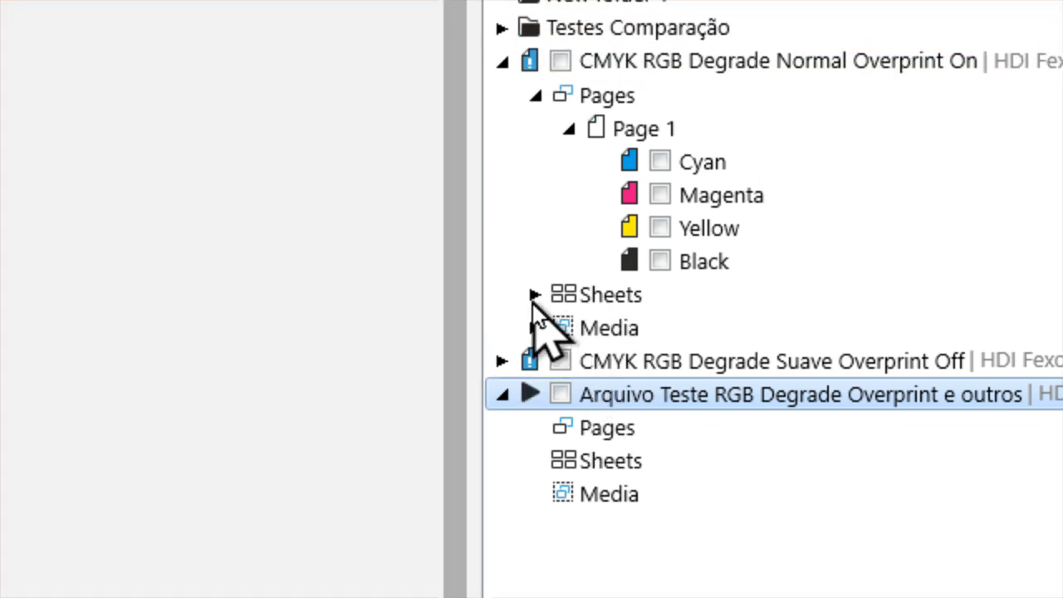
left_click(533, 297)
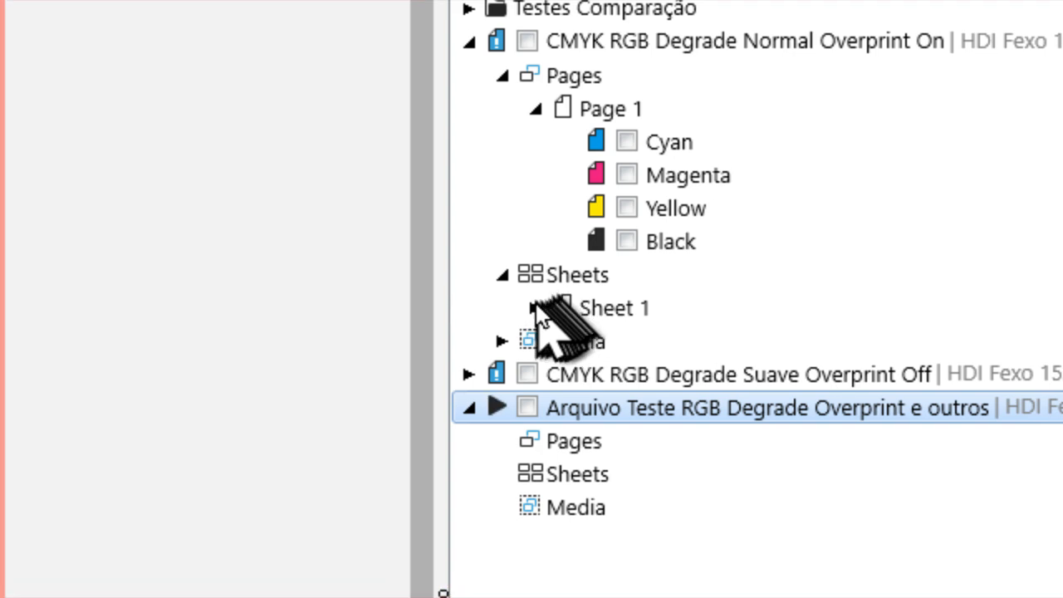
left_click(534, 308)
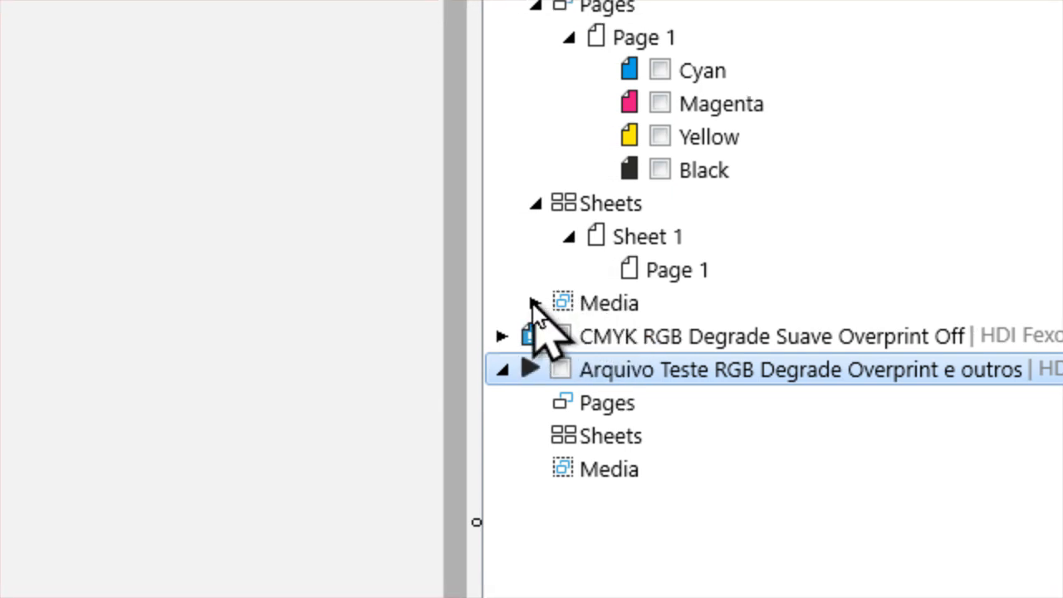
left_click(455, 303)
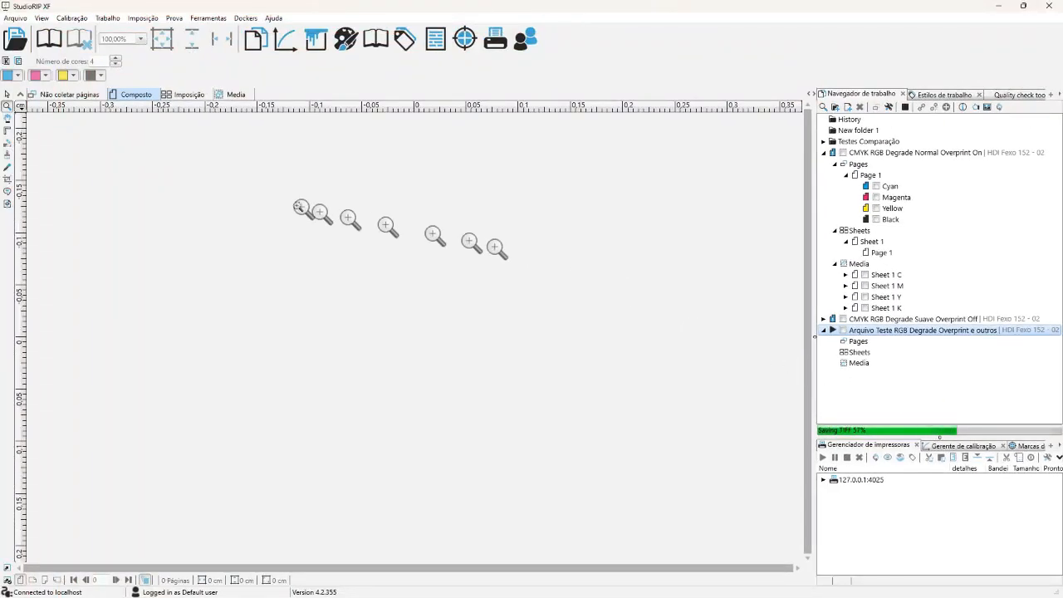
Preview the CMYK RGB Degrade Normal Overprint On composite, inspect its upper gradients up close, then fit the page and clear its selection.
left_click(899, 153)
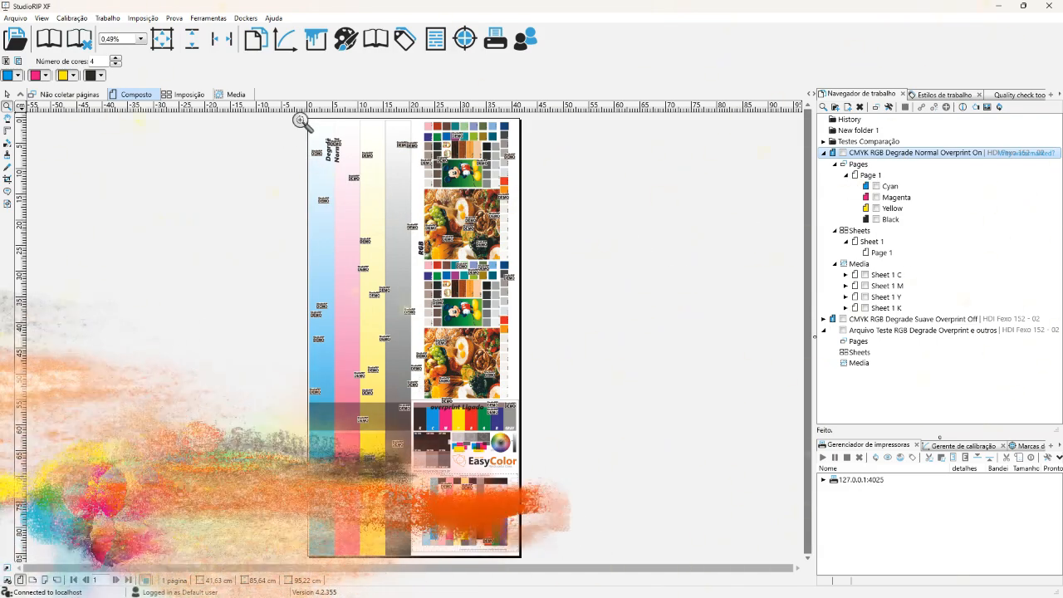
left_click_drag(301, 121, 406, 215)
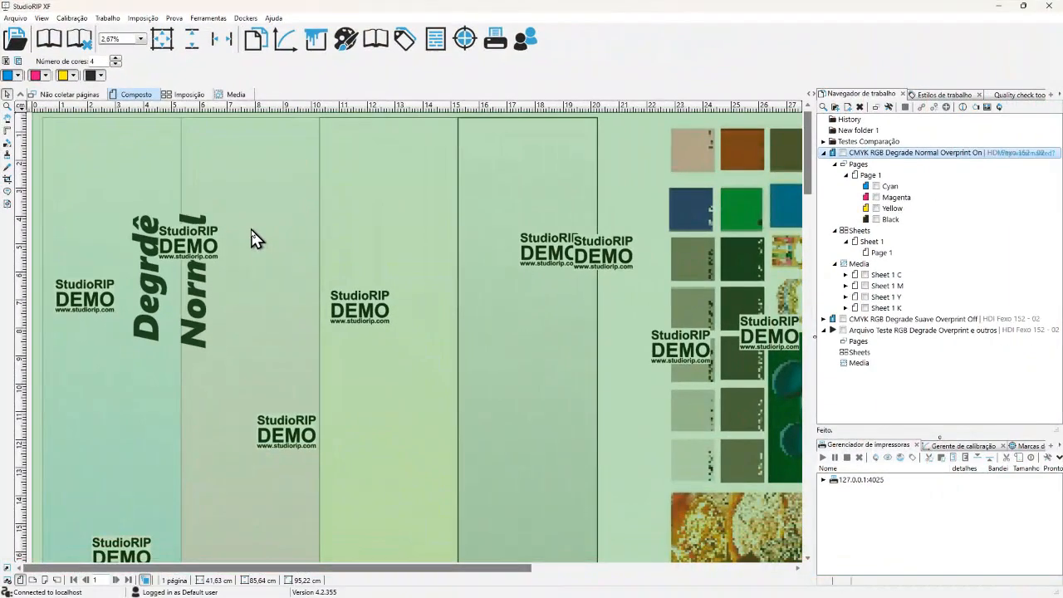
left_click(163, 39)
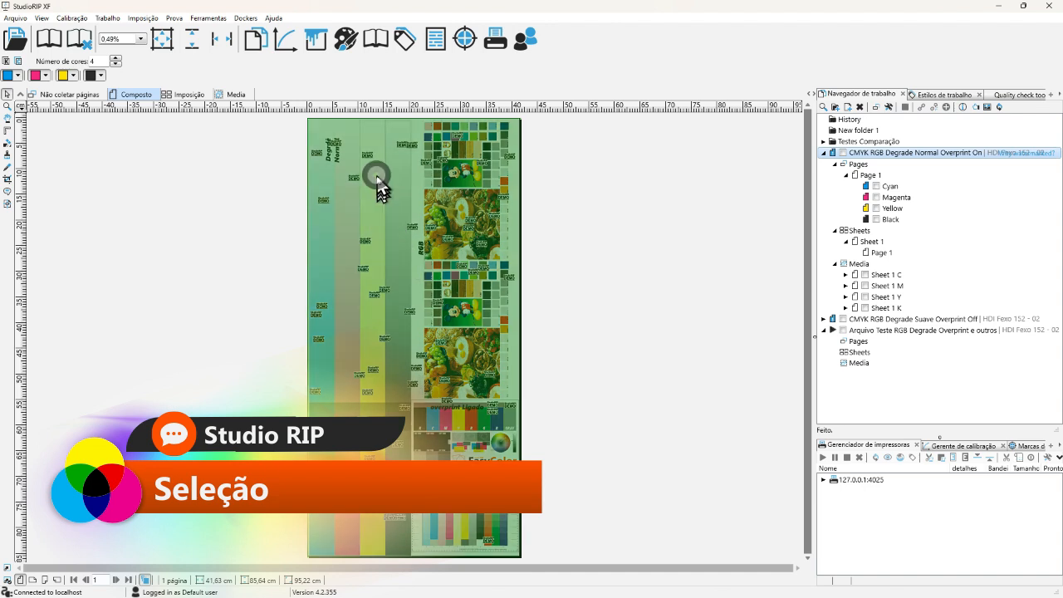
left_click(572, 221)
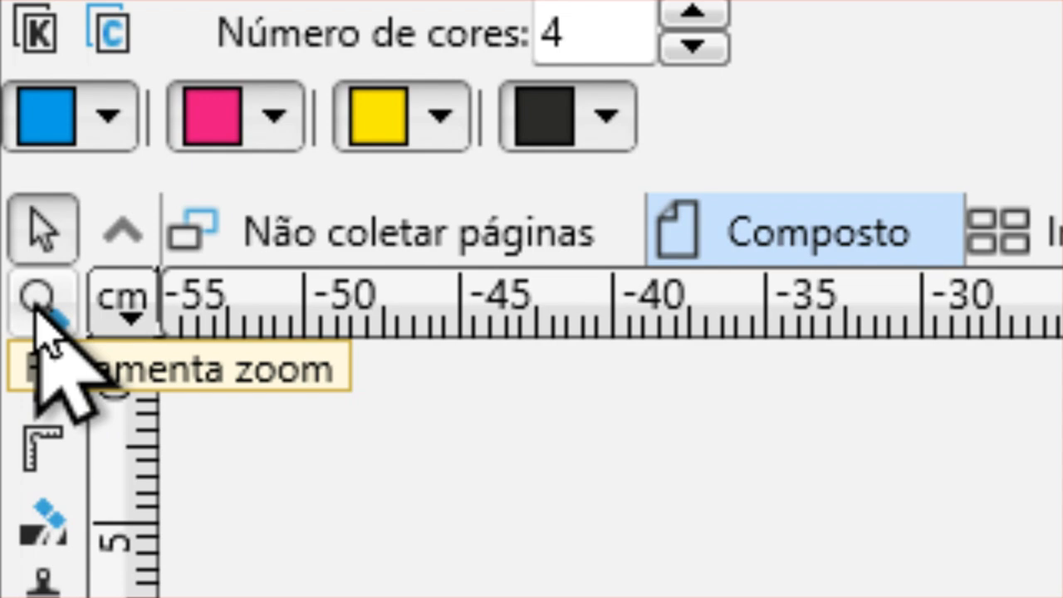
Examine the halftone dots in the composite's black gradient at 1000% magnification.
left_click(36, 301)
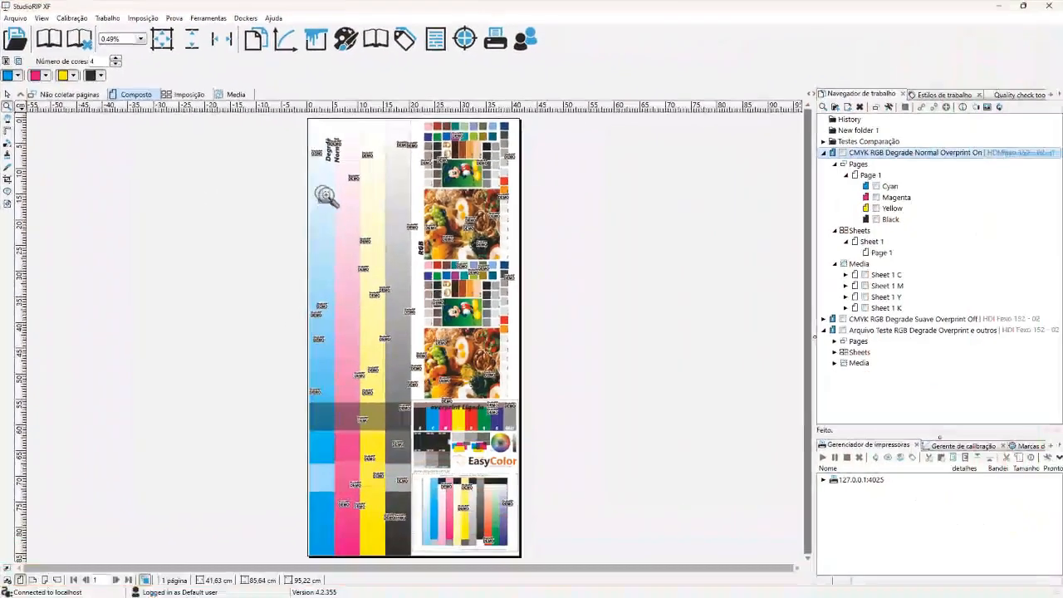
left_click(429, 219)
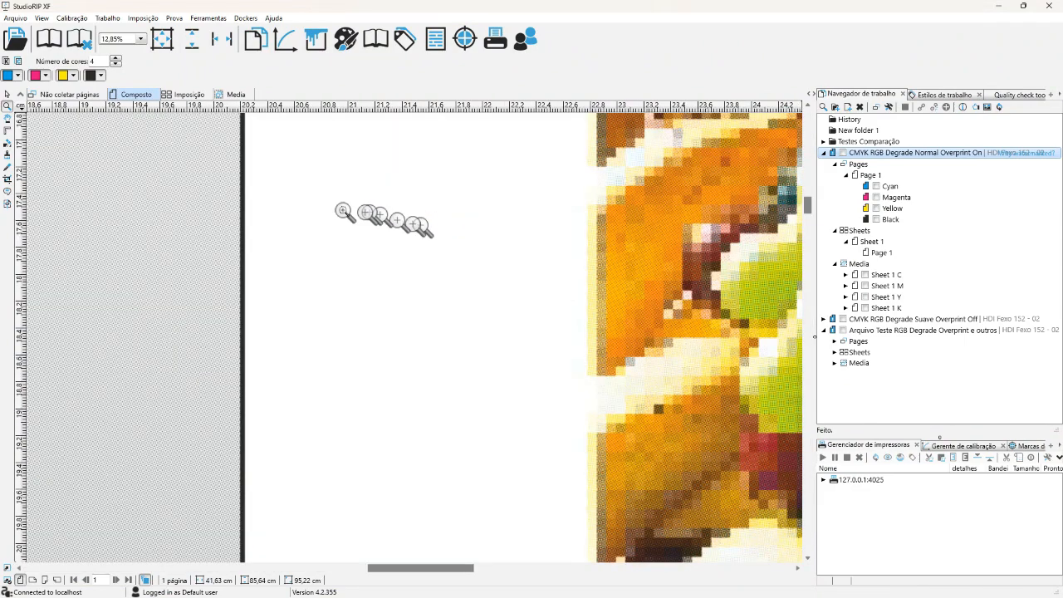
left_click_drag(99, 187, 239, 270)
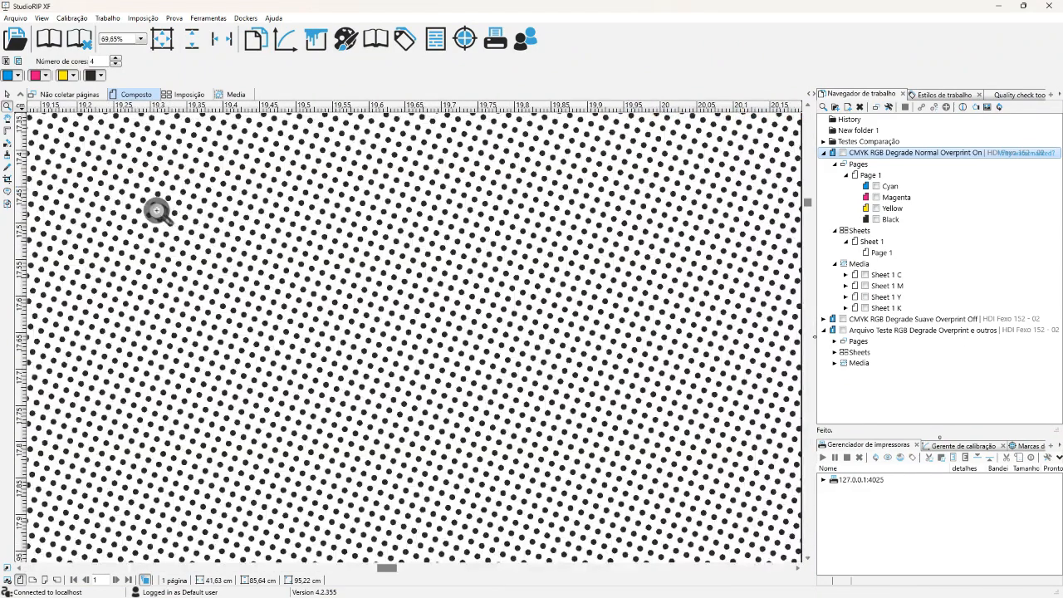
left_click_drag(154, 209, 362, 354)
left_click_drag(238, 221, 369, 333)
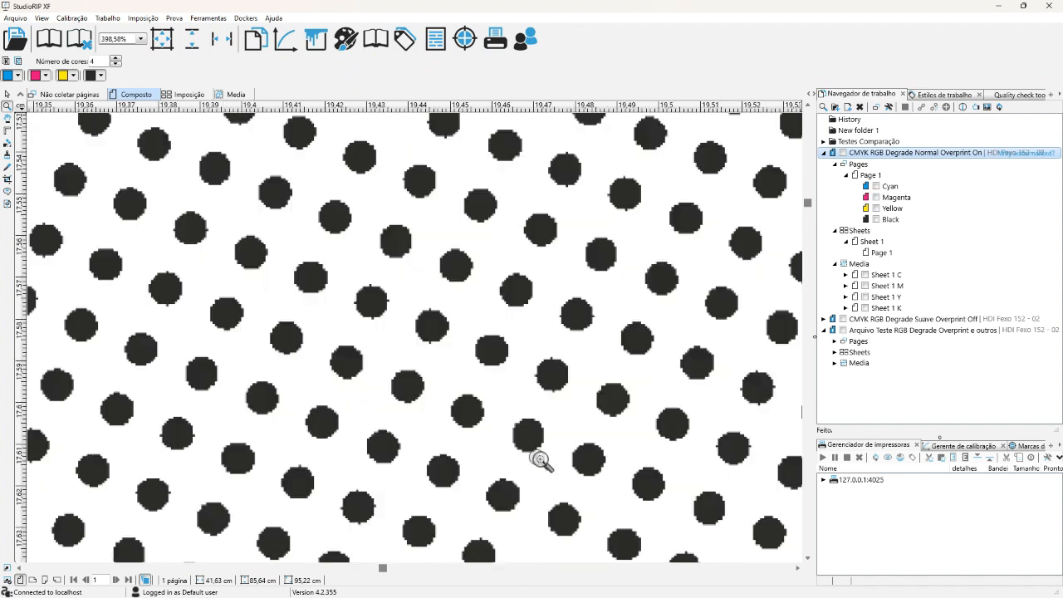
left_click_drag(296, 258, 456, 407)
left_click_drag(280, 240, 507, 432)
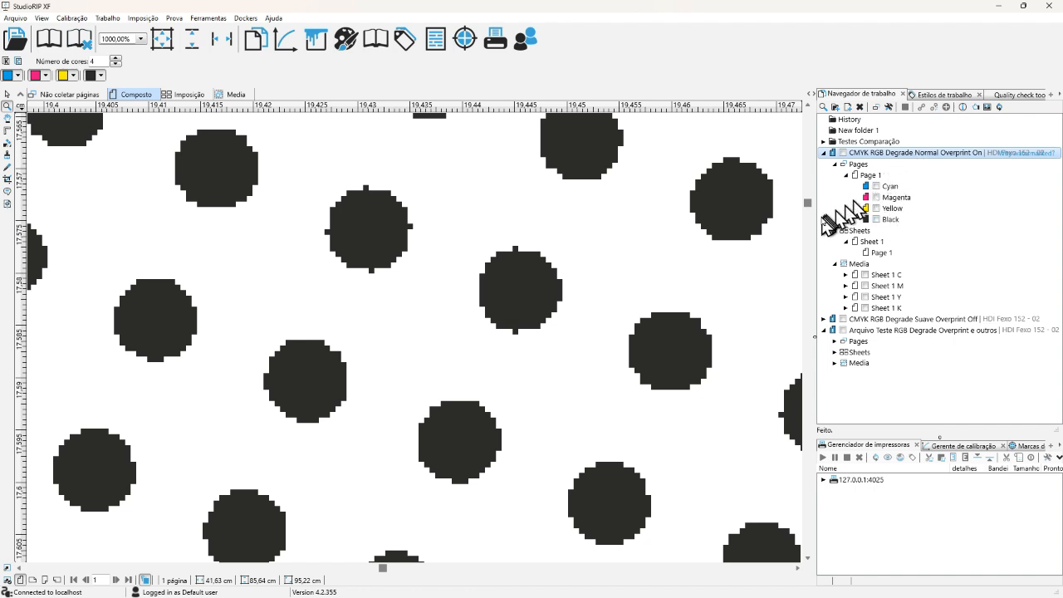
Preview the whole page in the Cyan, Magenta and Yellow separations of Page 1, isolating one plate at a time.
left_click(878, 190)
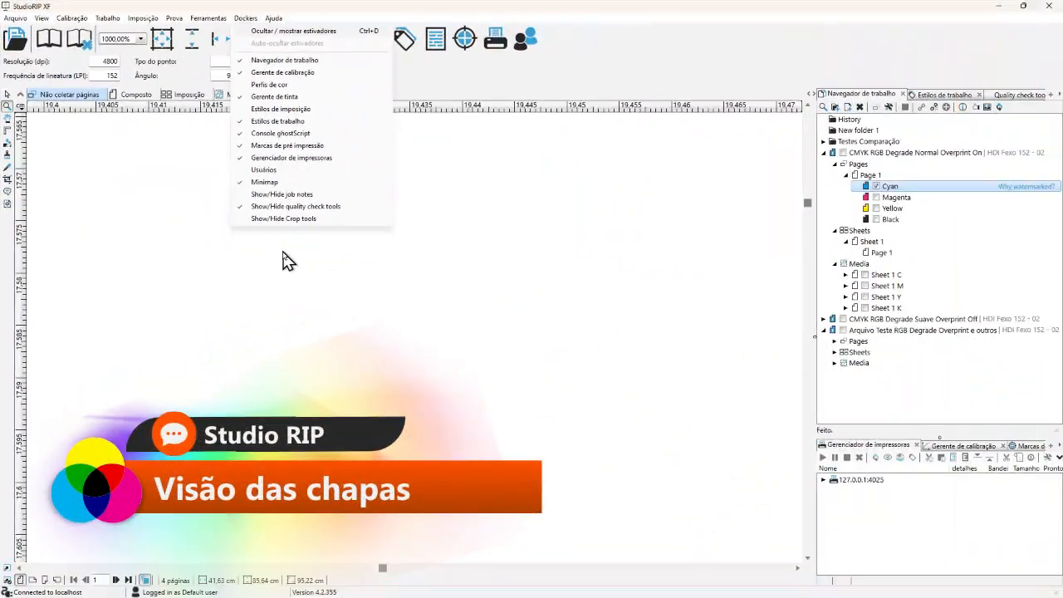
left_click(282, 256)
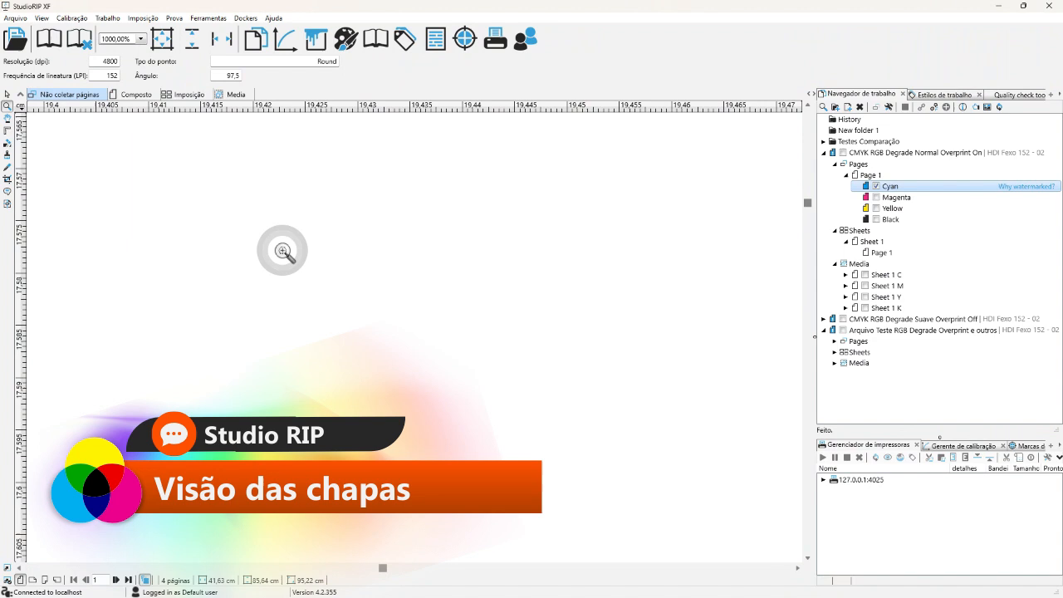
left_click(161, 39)
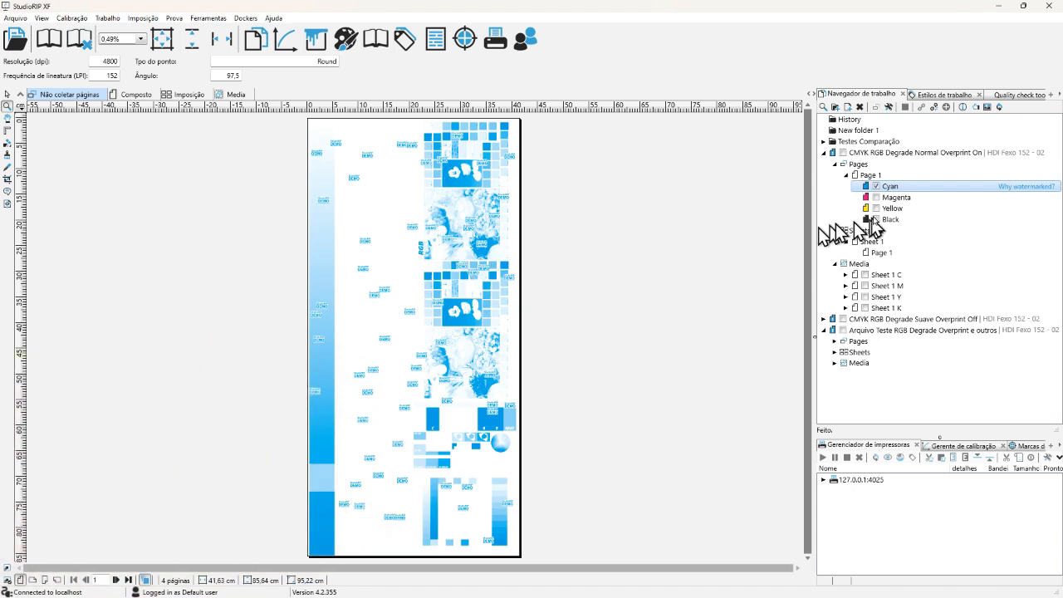
left_click(877, 198)
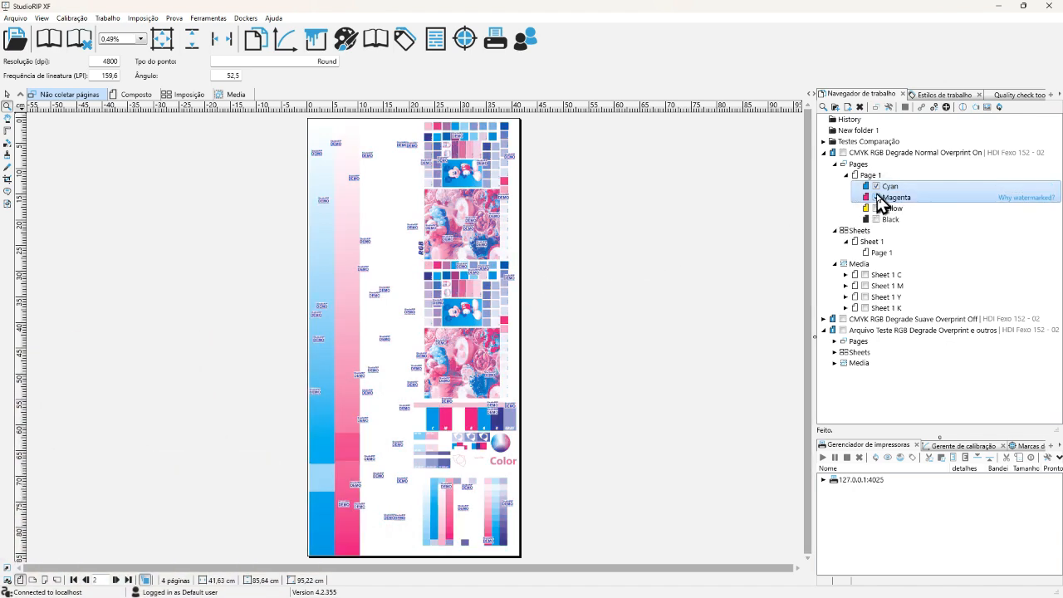
left_click(876, 187)
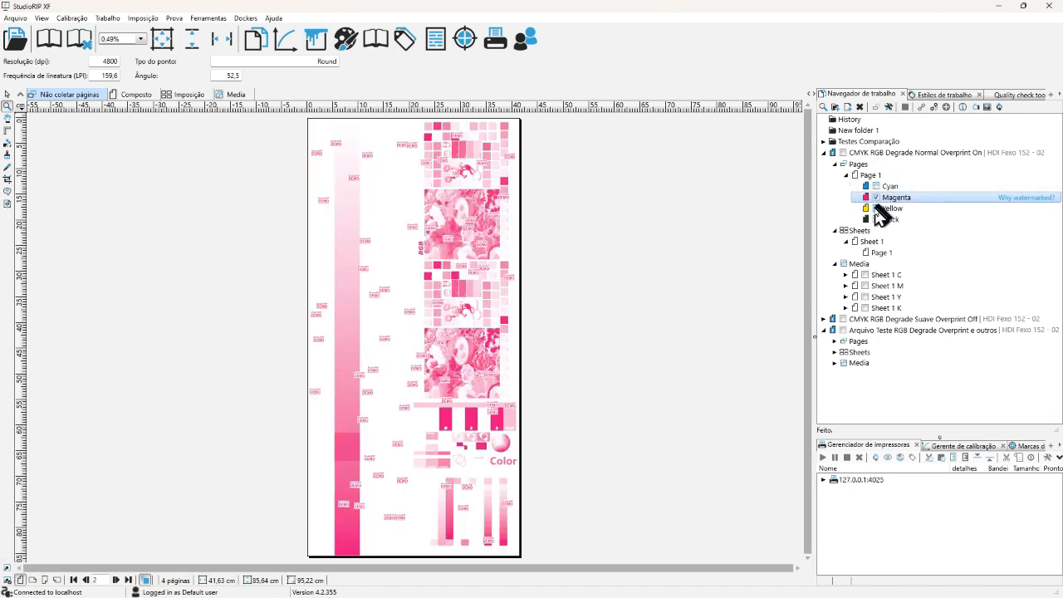
left_click(876, 209)
left_click(876, 198)
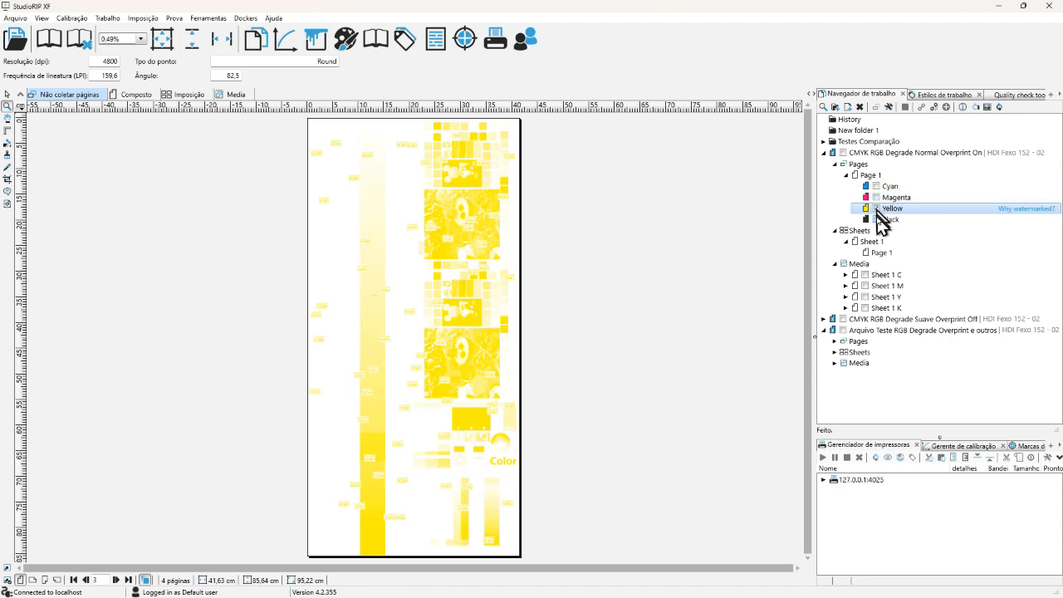
Isolate the Black separation of Page 1 and examine the gradient's halftone dots at about 202% magnification.
left_click(876, 219)
left_click(876, 208)
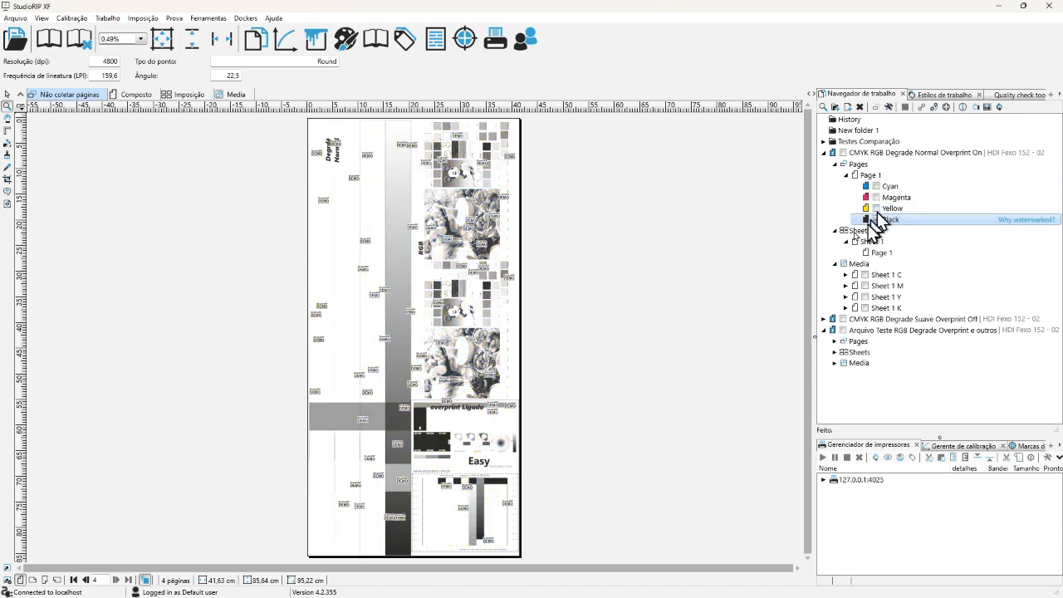
left_click_drag(434, 383, 434, 383)
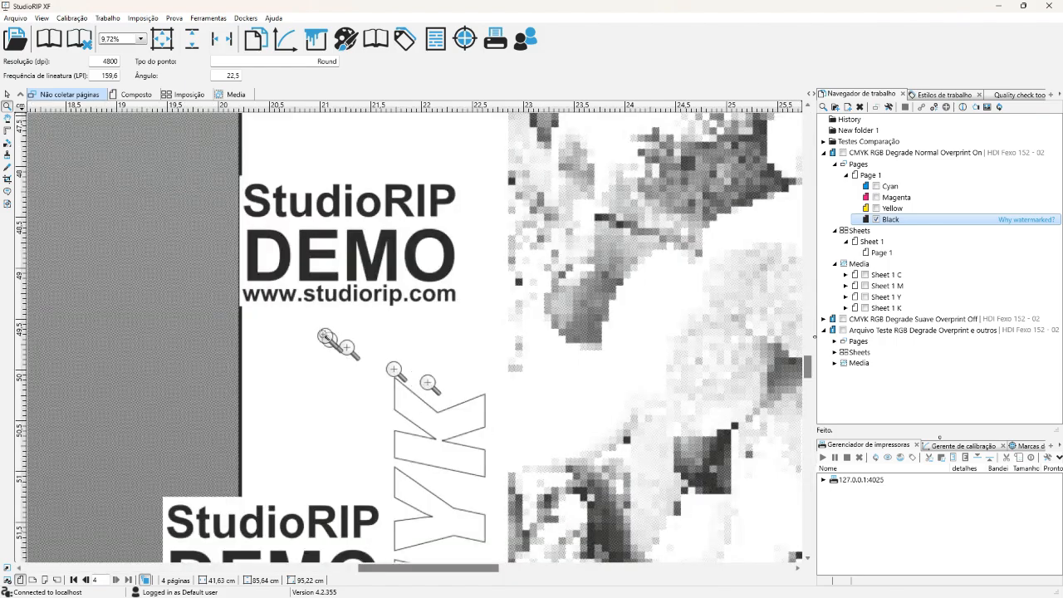
left_click_drag(154, 245, 282, 341)
left_click_drag(156, 219, 278, 315)
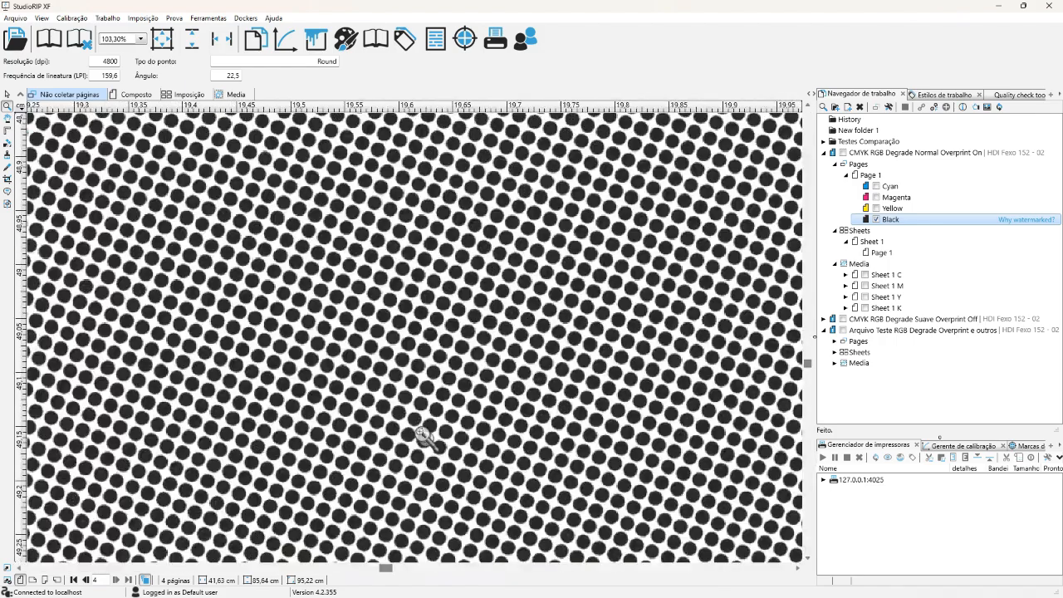
left_click_drag(202, 213, 482, 440)
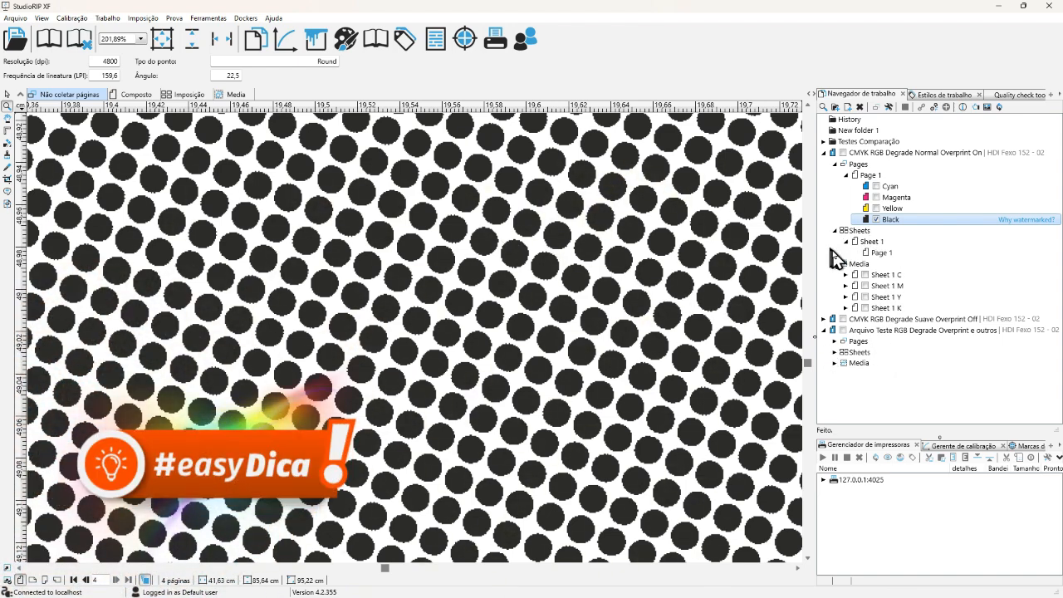
Expand CMYK RGB Degrade Suave Overprint Off and compare its Black halftone dots with those of CMYK RGB Degrade Normal Overprint On.
left_click(884, 319)
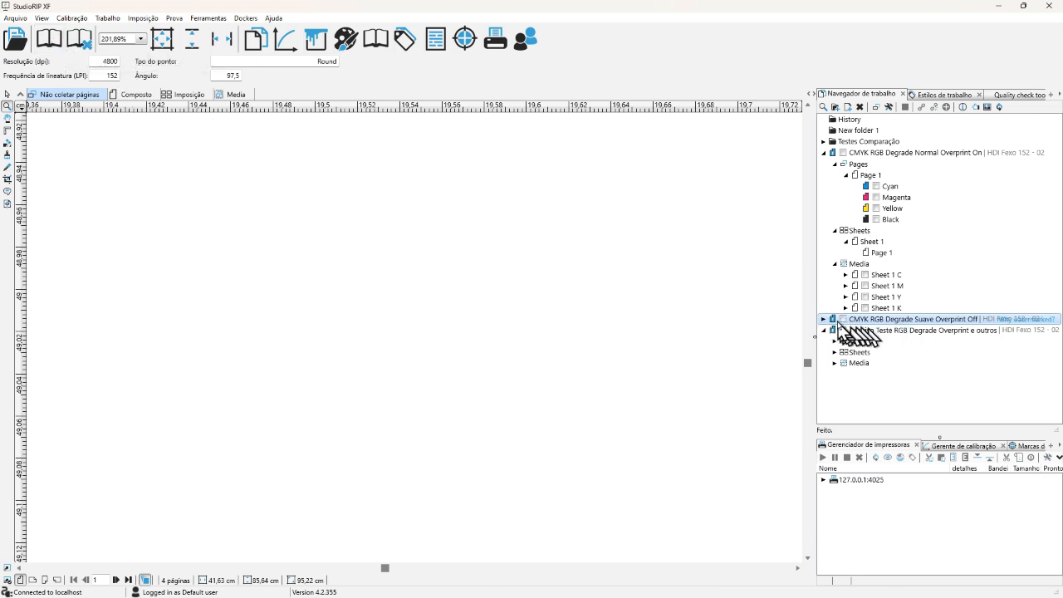
left_click(823, 319)
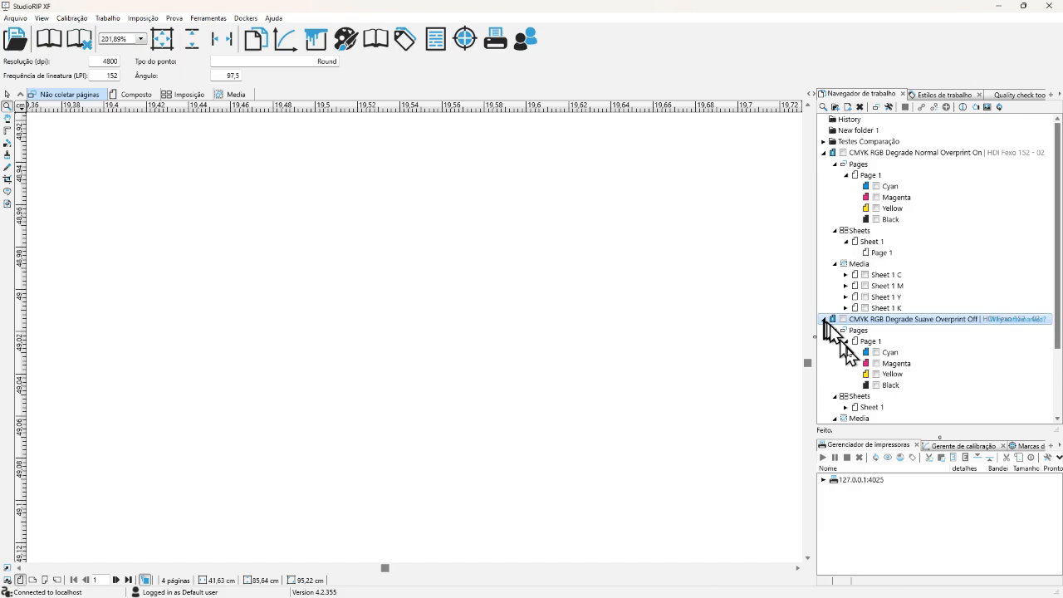
left_click(876, 385)
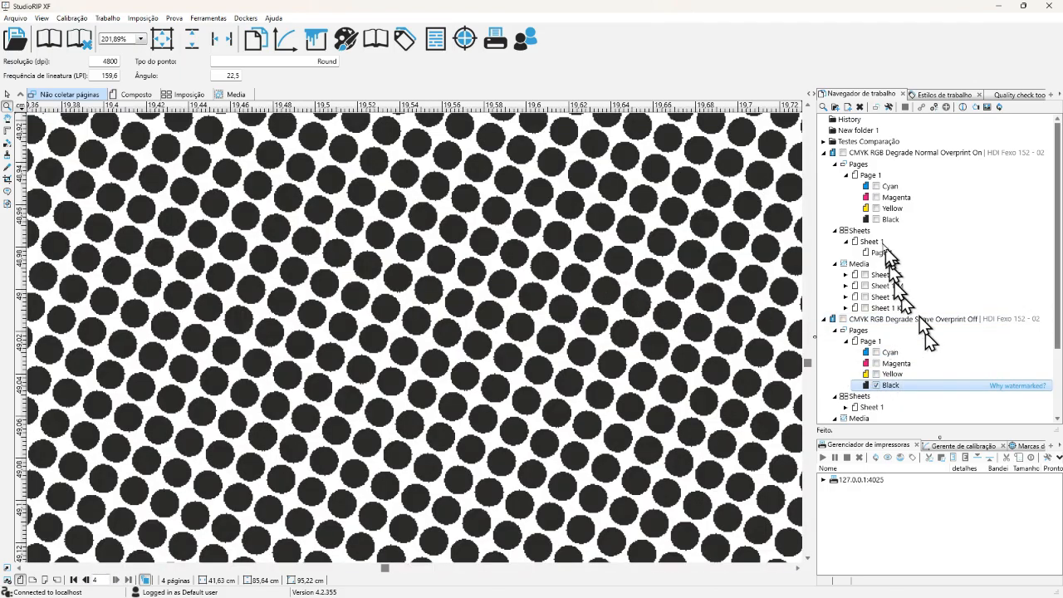
left_click(900, 158)
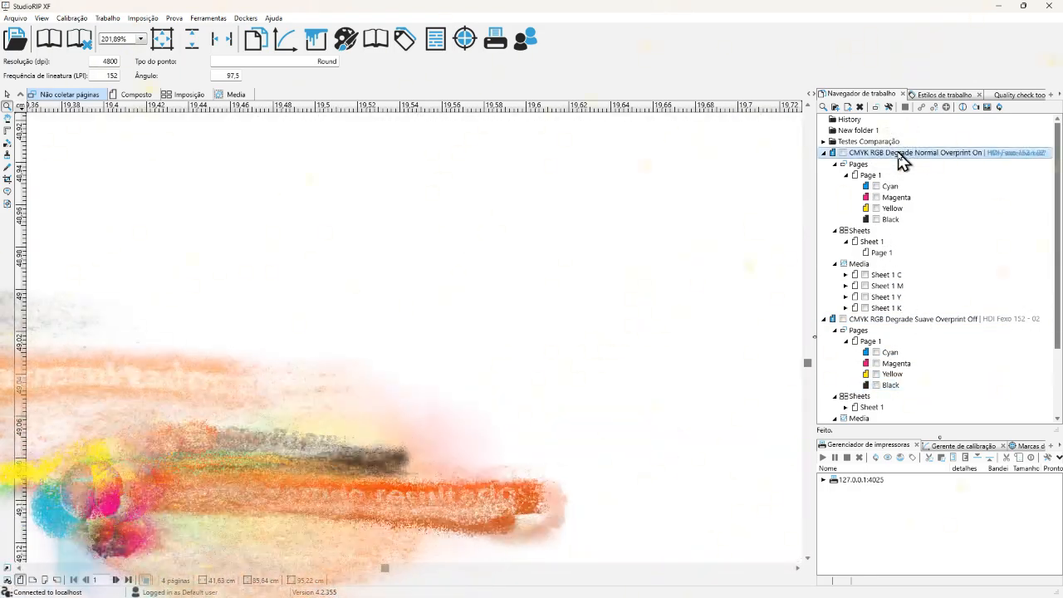
left_click(876, 219)
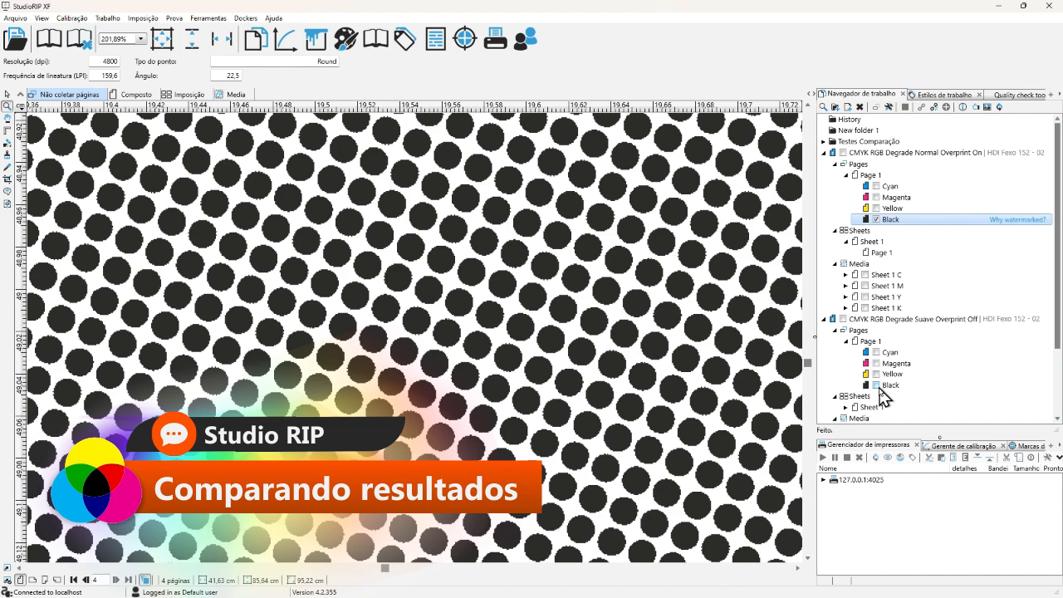
left_click(876, 386)
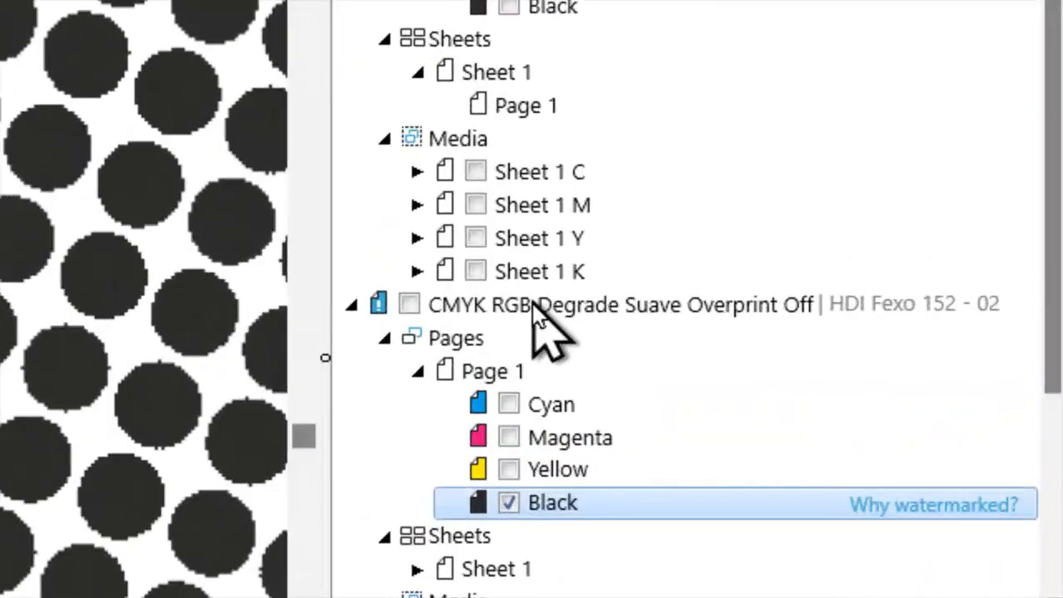
Open the job style of CMYK RGB Degrade Suave Overprint Off and select Default screening type in its Triagem settings.
left_click(531, 303)
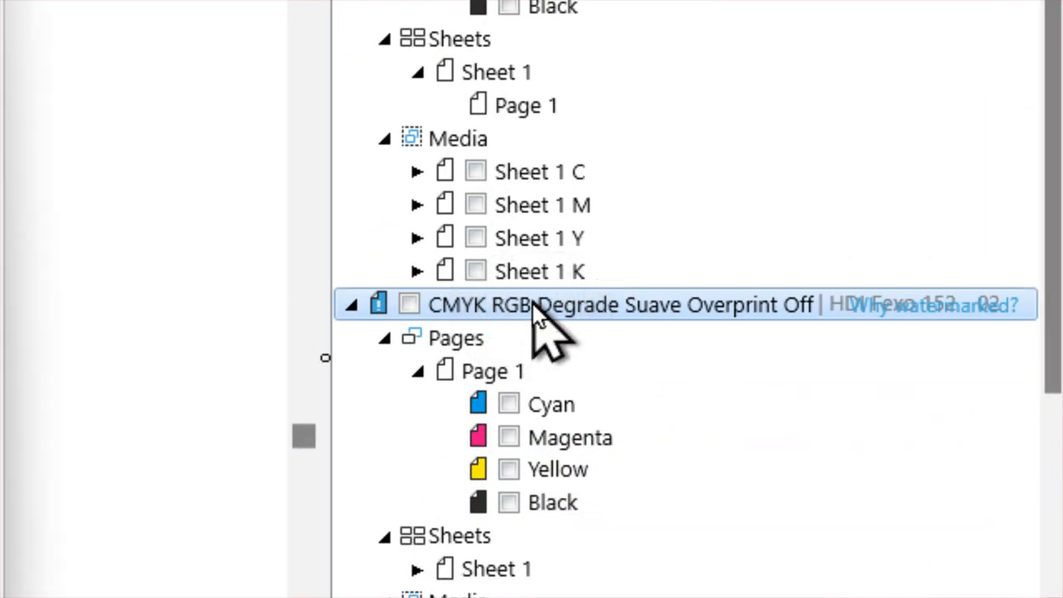
double_click(535, 306)
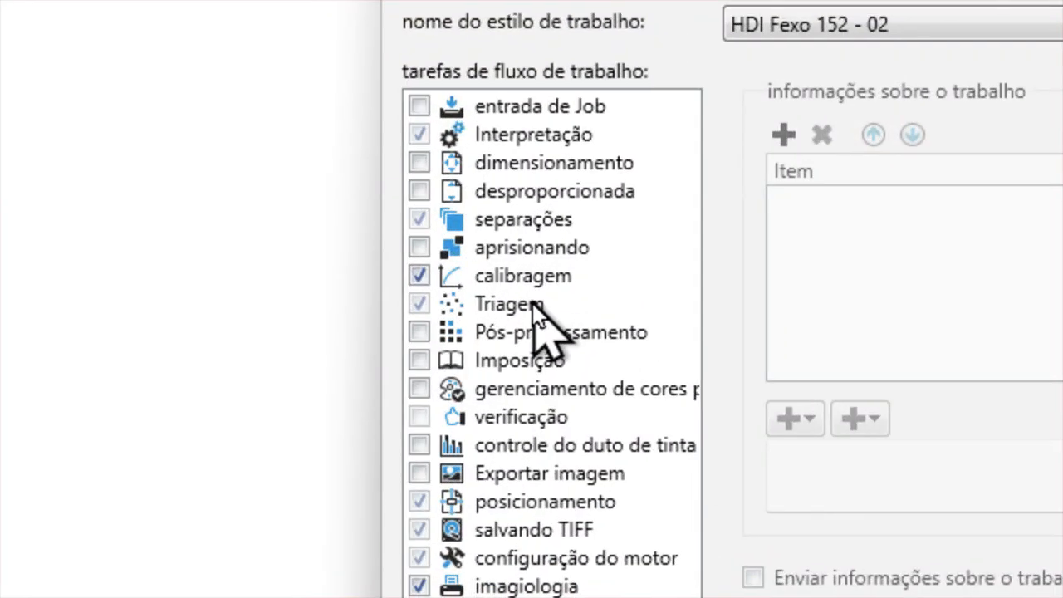
left_click(535, 305)
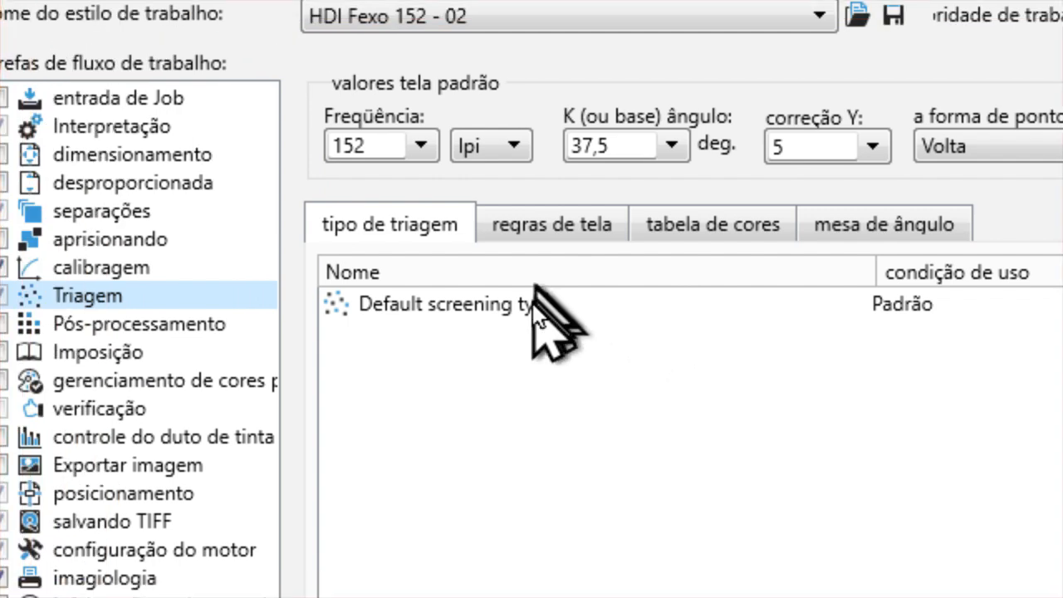
left_click(390, 291)
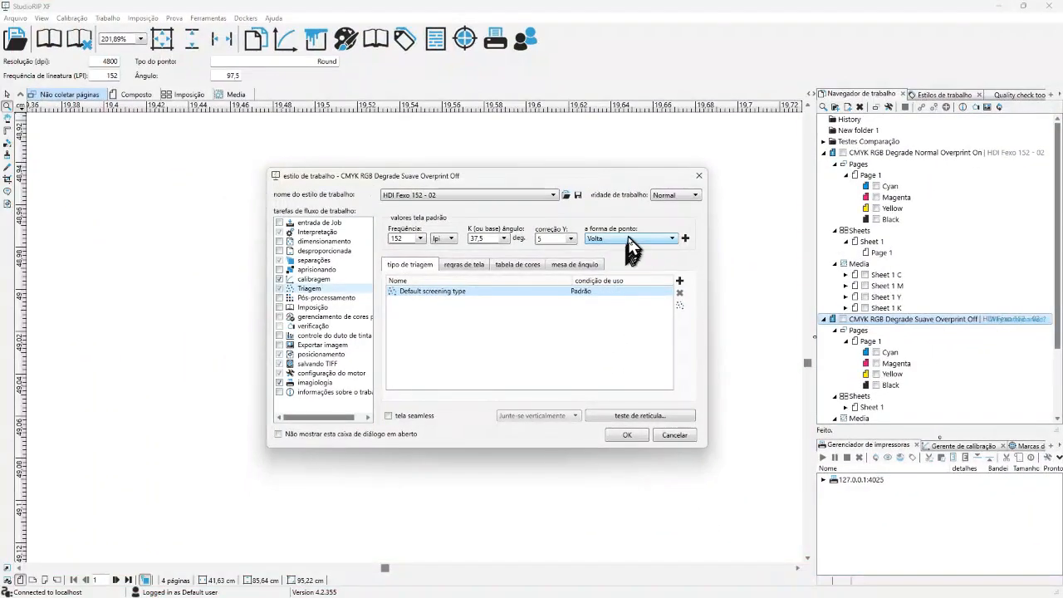
Set the default dot shape of the job style's screening to Diamante.
left_click(628, 238)
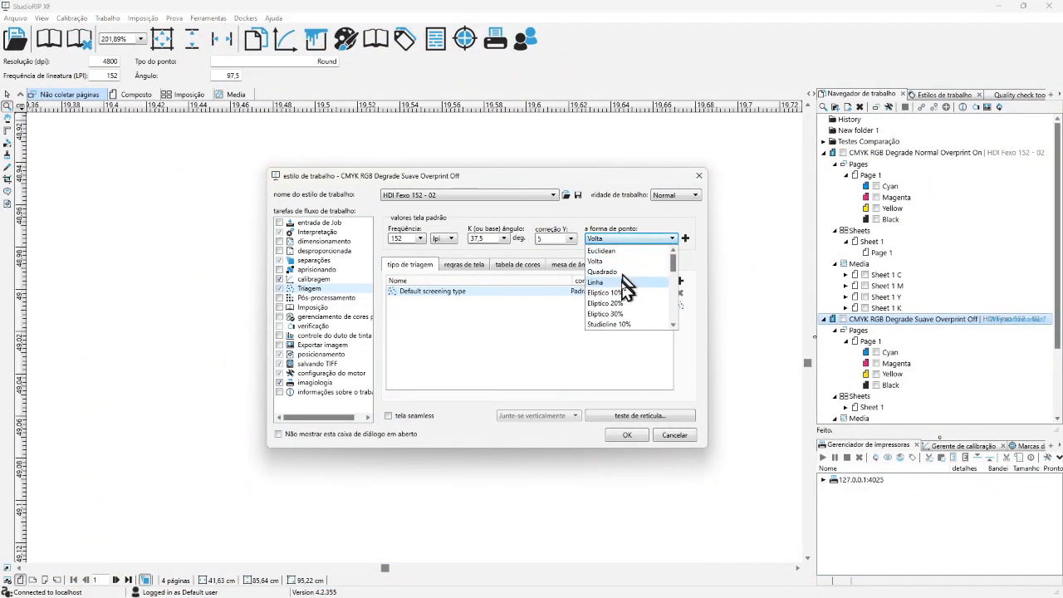
scroll(630, 309, "down", 2)
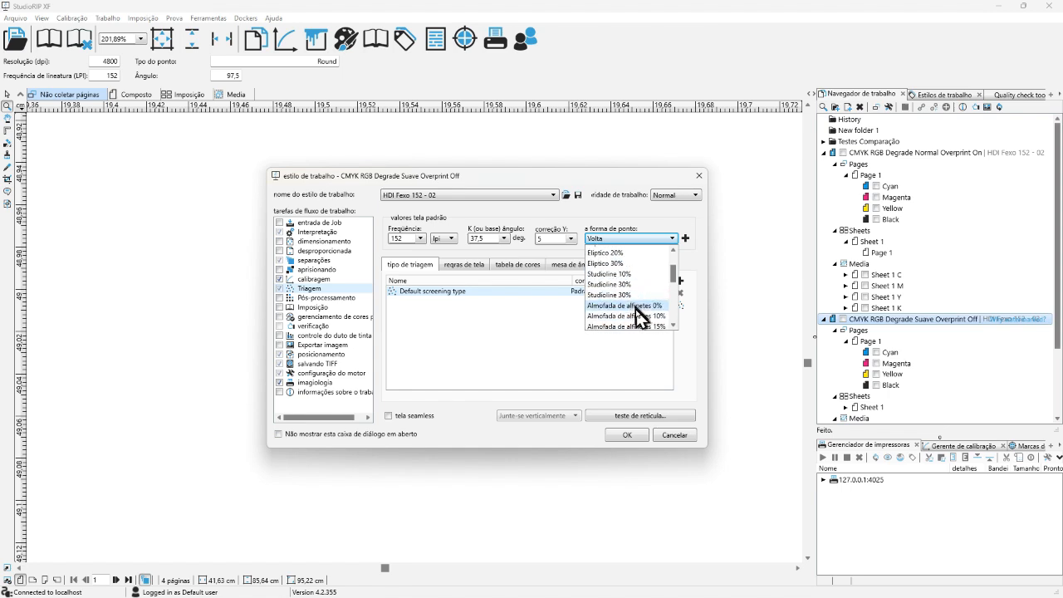
scroll(633, 311, "down", 2)
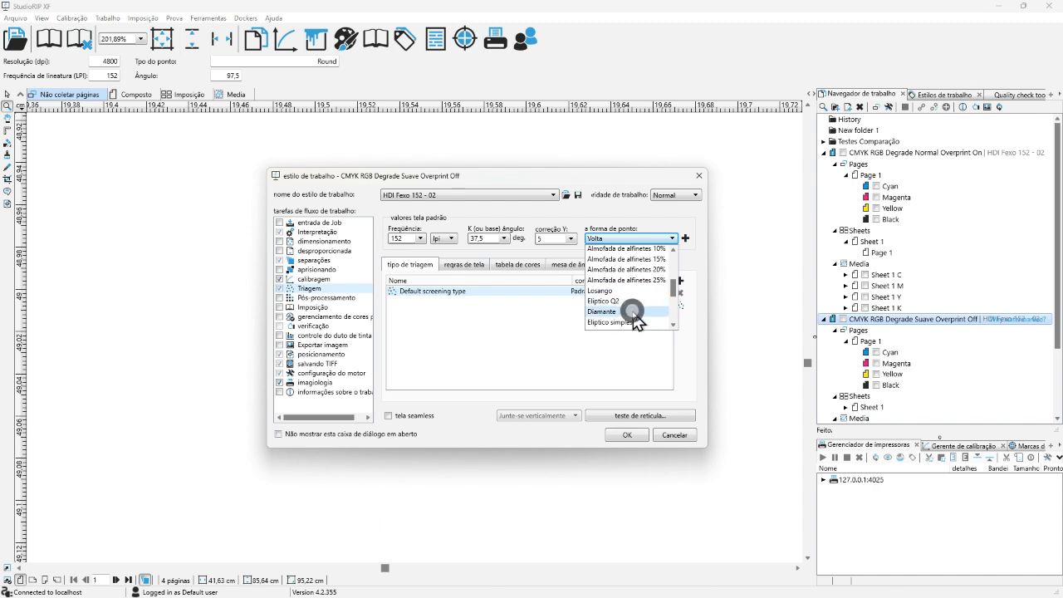
left_click(633, 311)
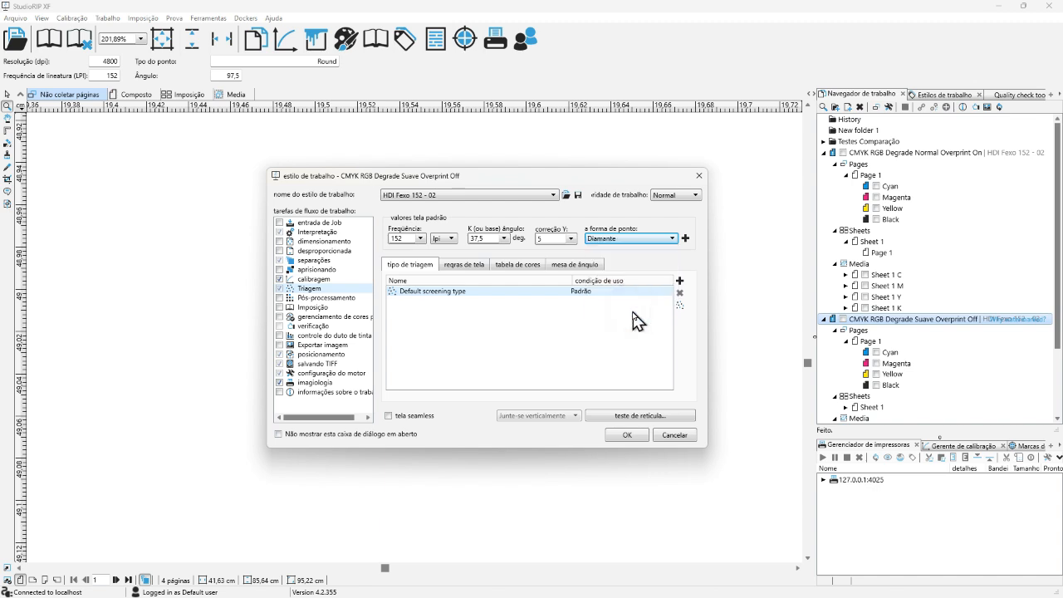
Run the screen test for the Diamante dot, checking Black at tones of about 32% and 54%.
left_click(633, 415)
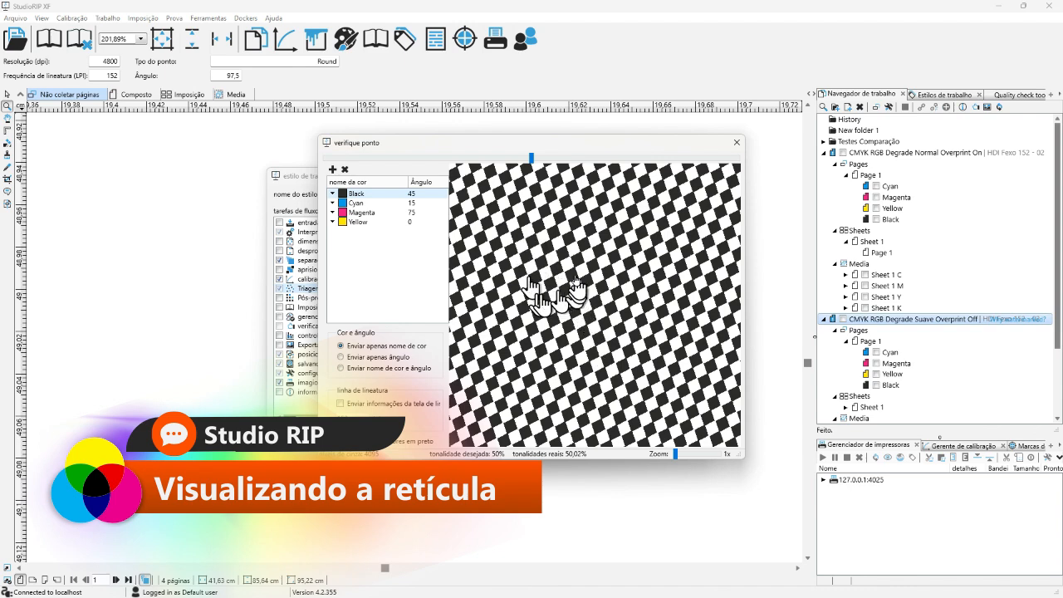
left_click_drag(556, 150, 424, 167)
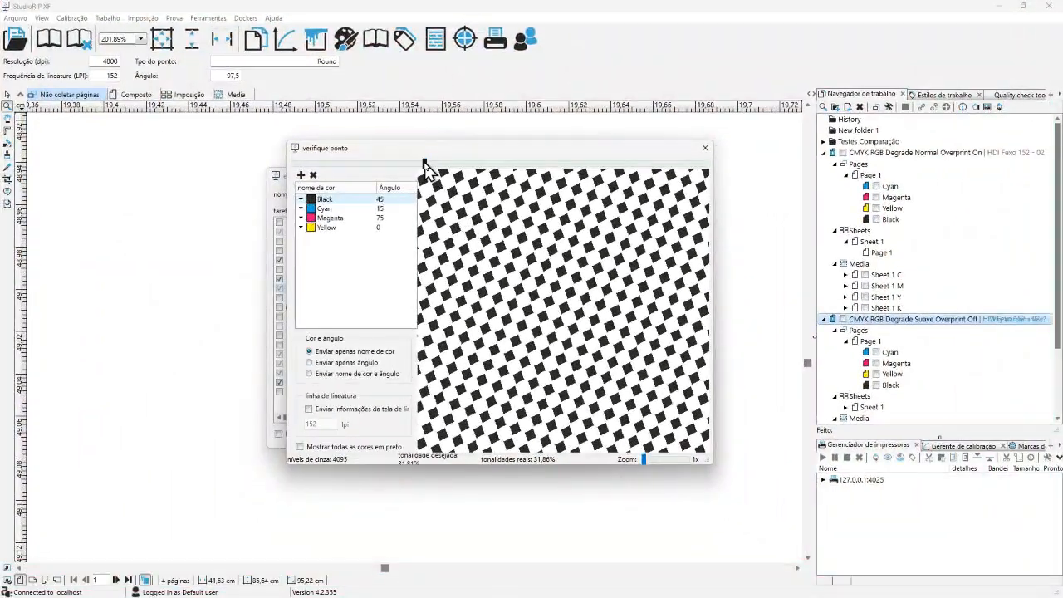
left_click_drag(425, 164, 514, 166)
left_click(704, 149)
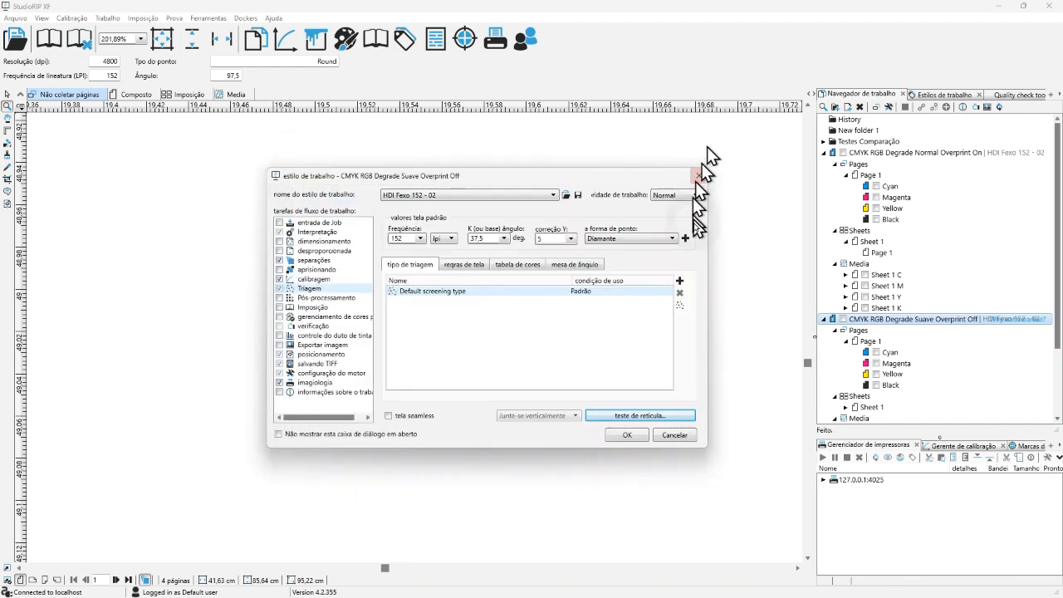
Set the dot shape to Rodada invertida and run the screen test, checking Black at about an 86% tone.
left_click(621, 241)
scroll(644, 312, "down", 5)
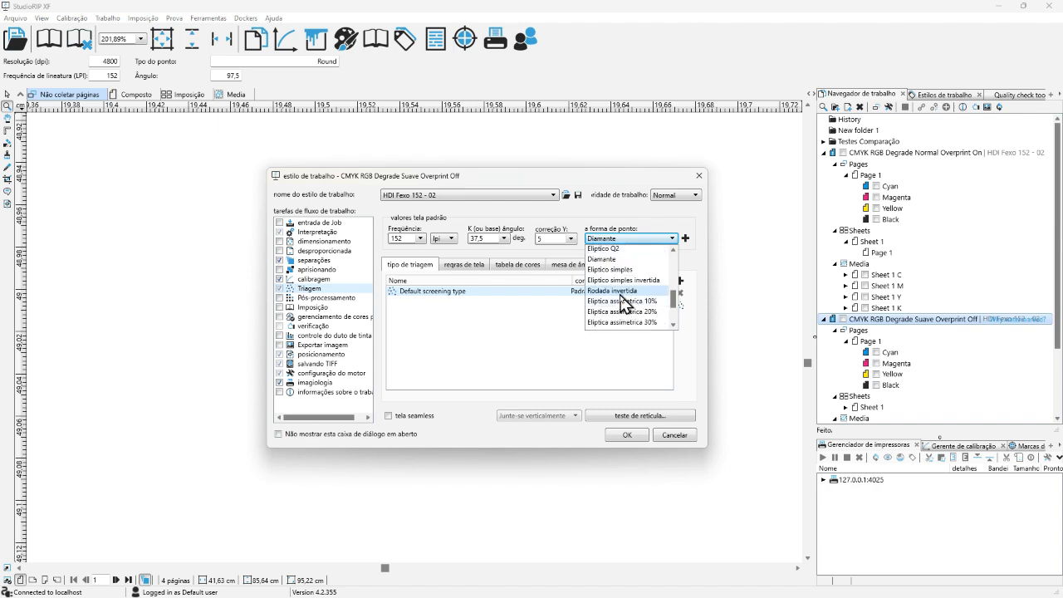
left_click(621, 292)
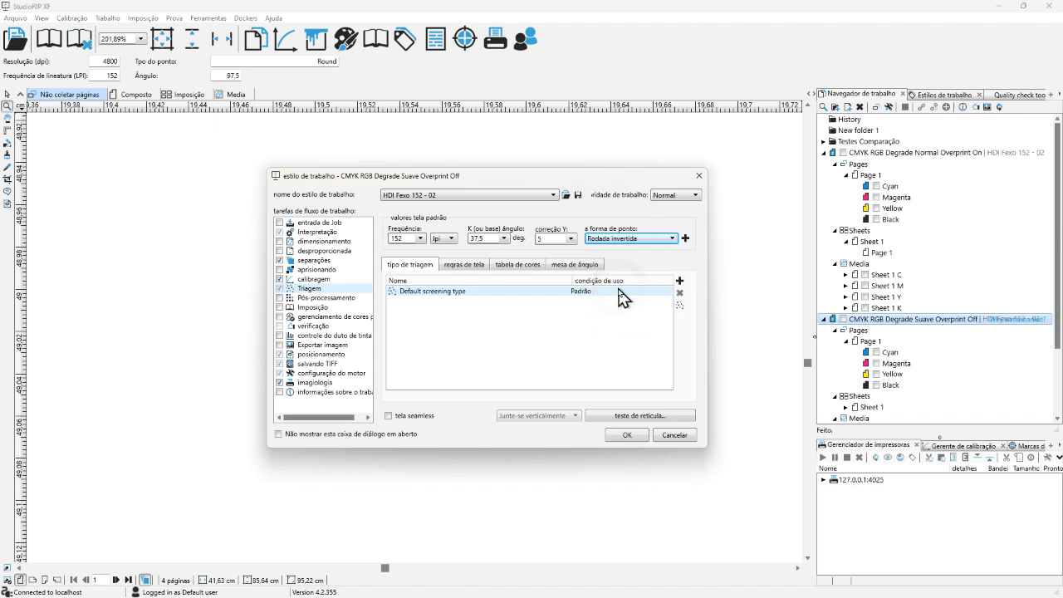
left_click(644, 417)
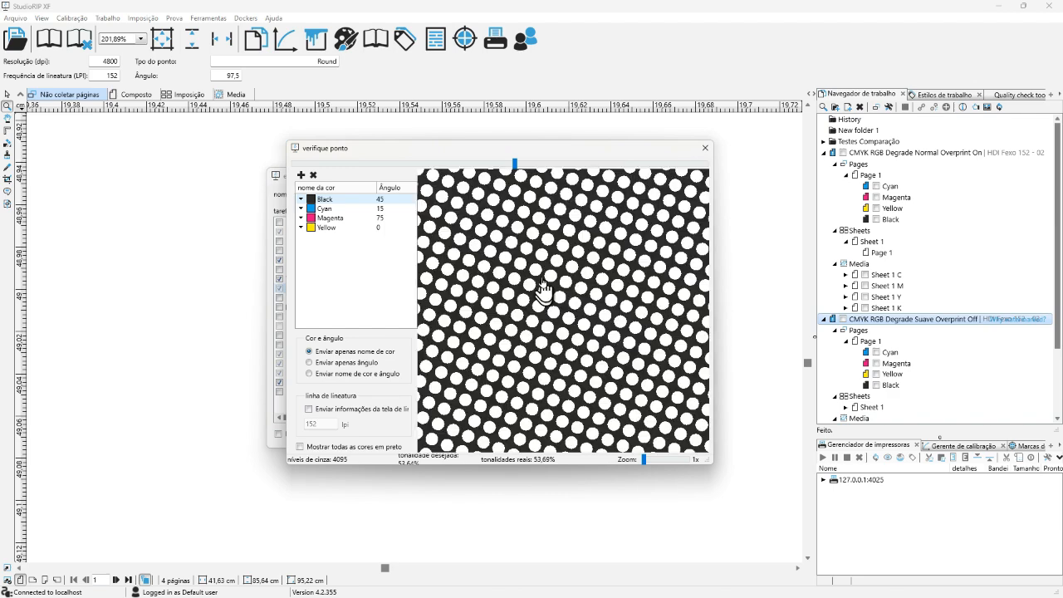
left_click_drag(512, 166, 644, 199)
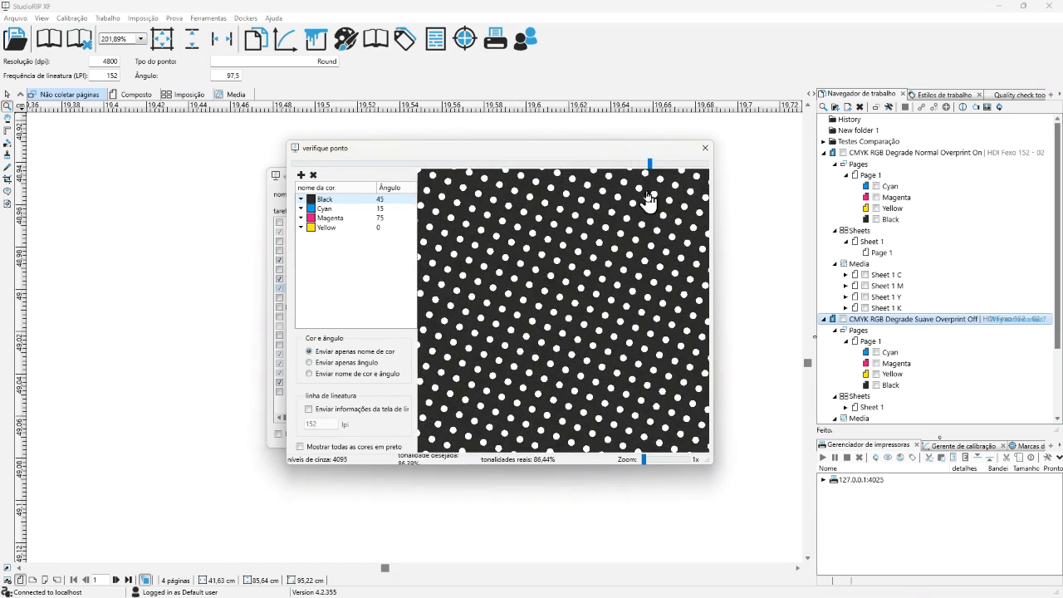
left_click(705, 148)
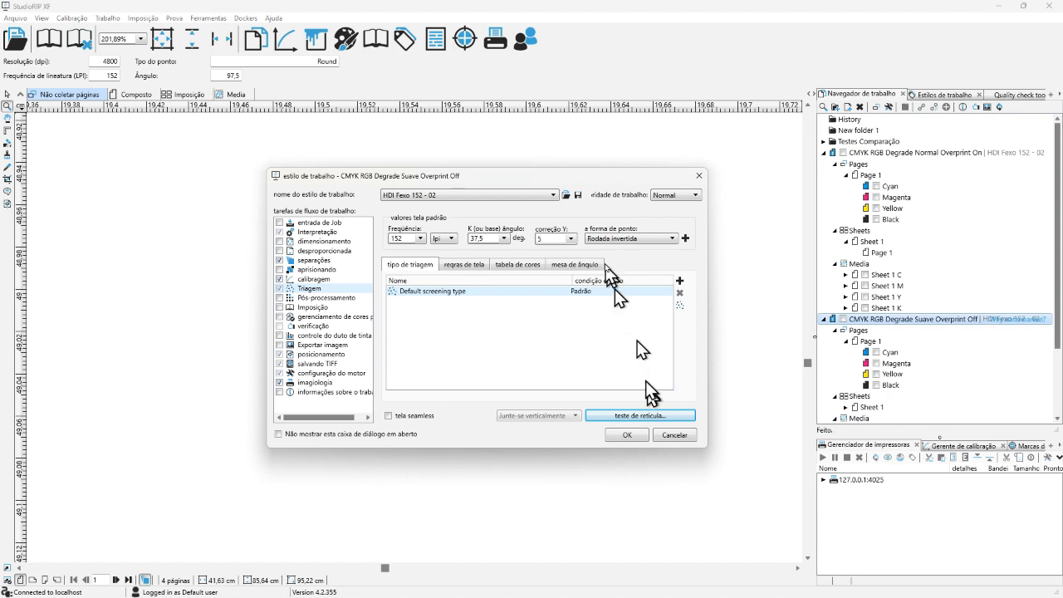
Set the default dot shape of the job style's screening to Linha.
left_click(620, 240)
scroll(615, 274, "down", 4)
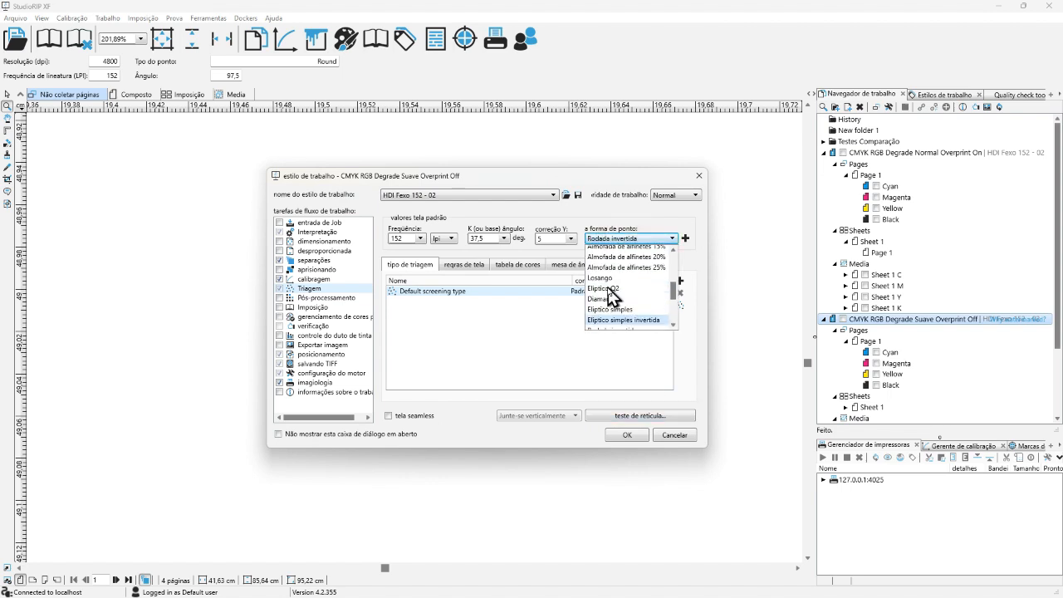
scroll(610, 295, "up", 2)
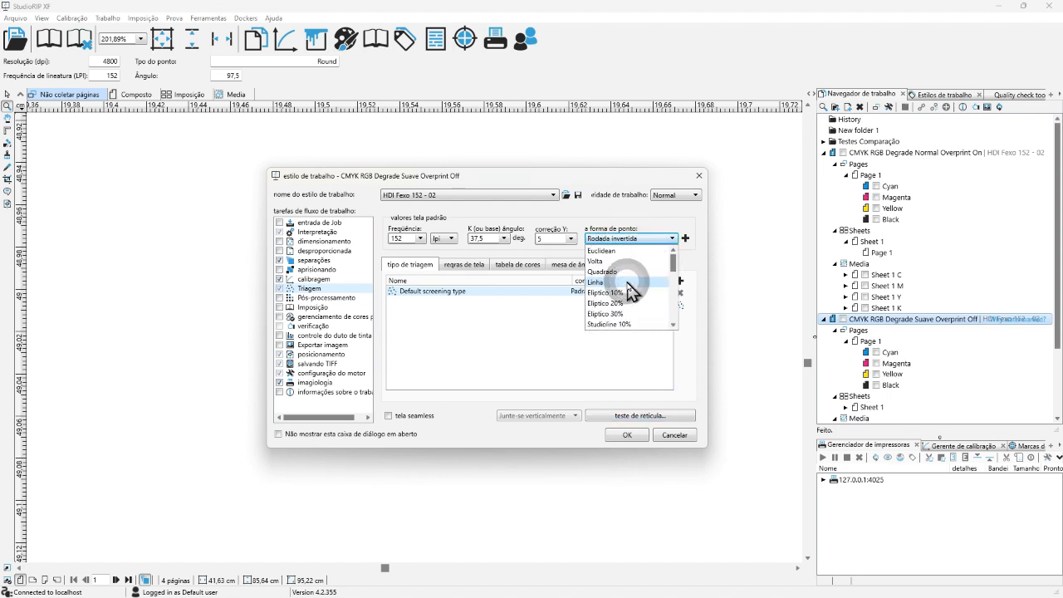
left_click(619, 283)
Run the screen test for the Linha dot, checking Black at tones of about 39% and 60% and the Cyan line angle.
left_click(643, 418)
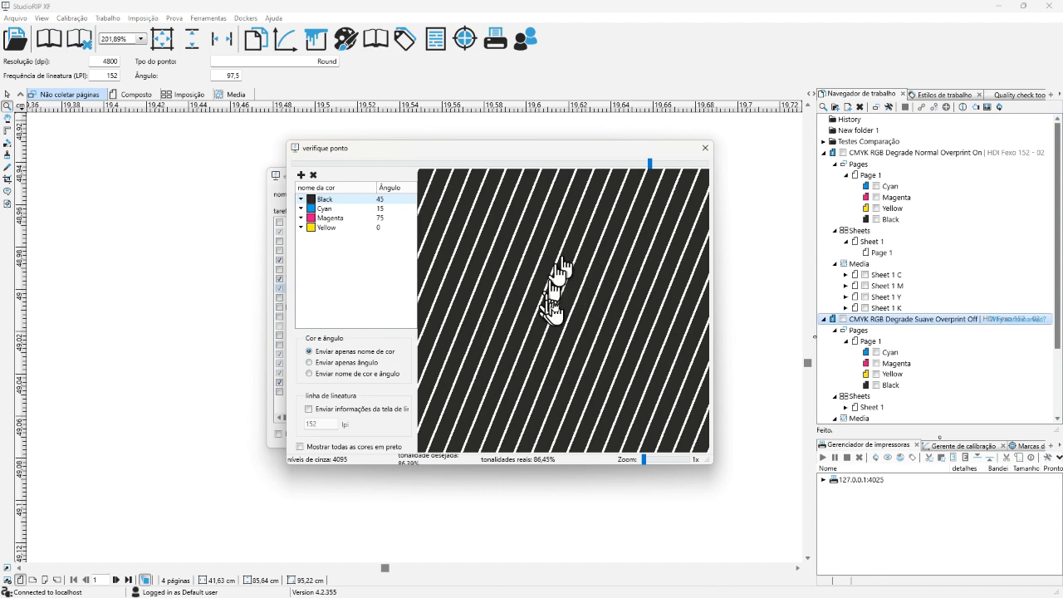
left_click(431, 164)
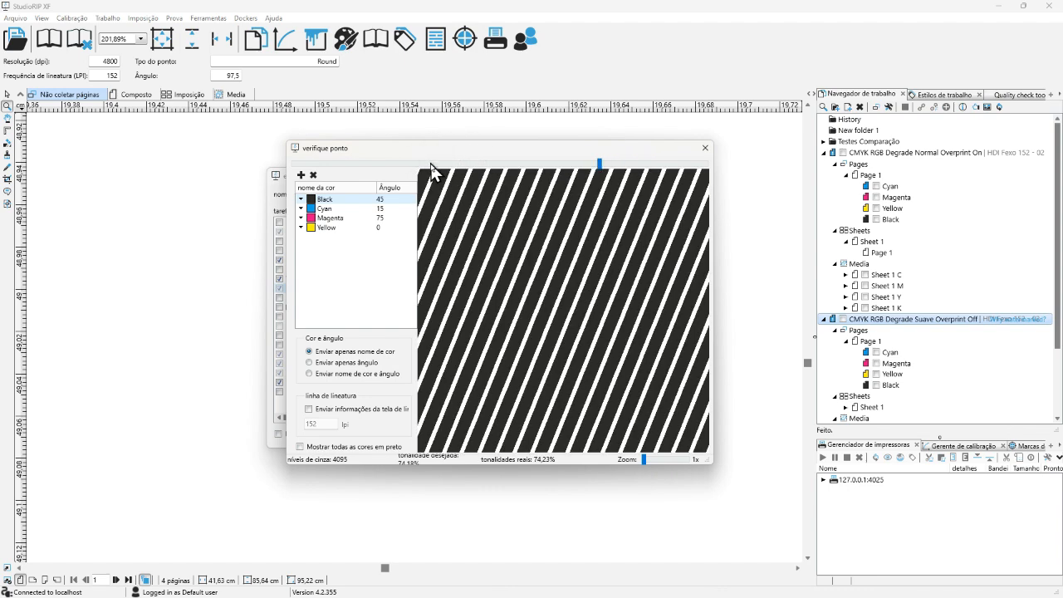
left_click(431, 164)
left_click(431, 163)
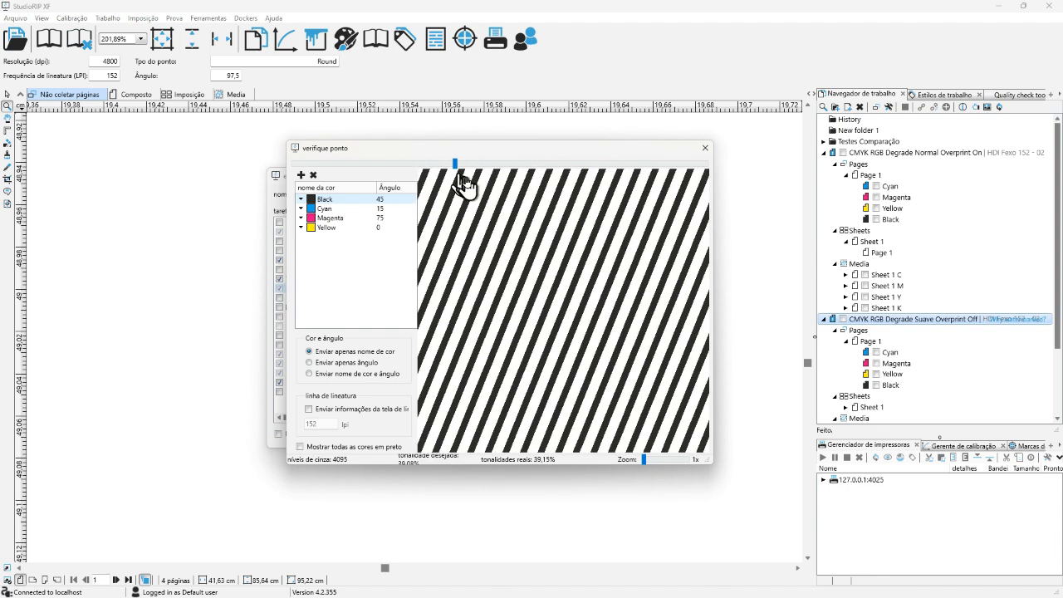
left_click_drag(458, 170, 541, 168)
left_click(340, 210)
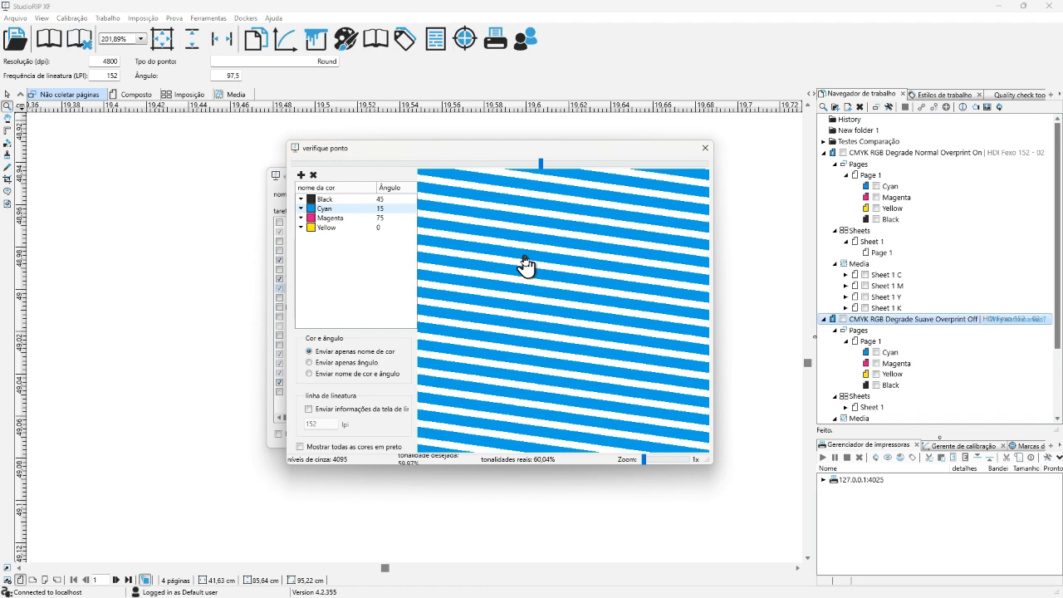
left_click(706, 149)
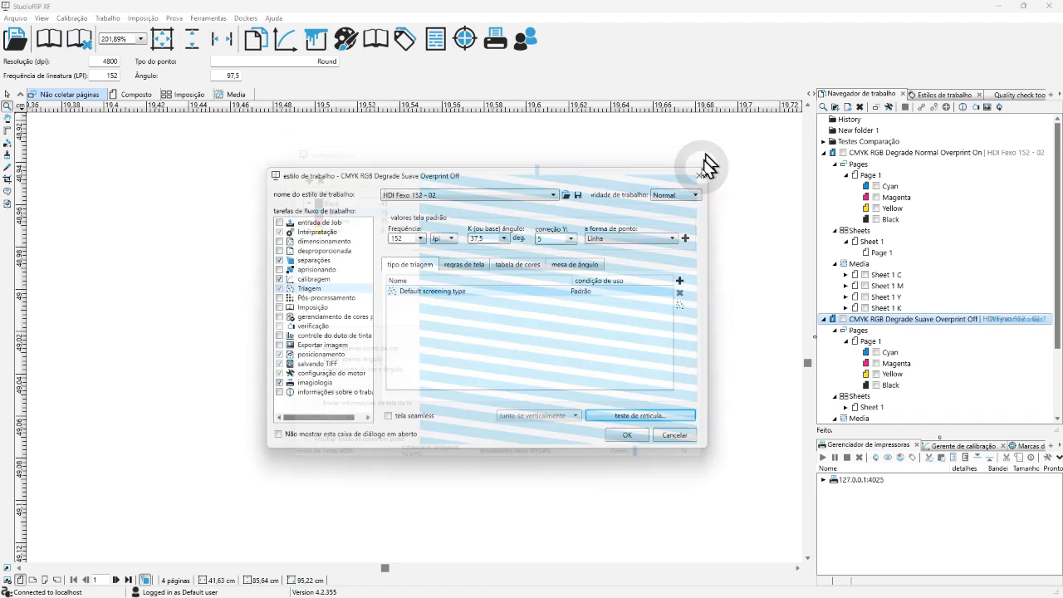
left_click(641, 240)
left_click(653, 242)
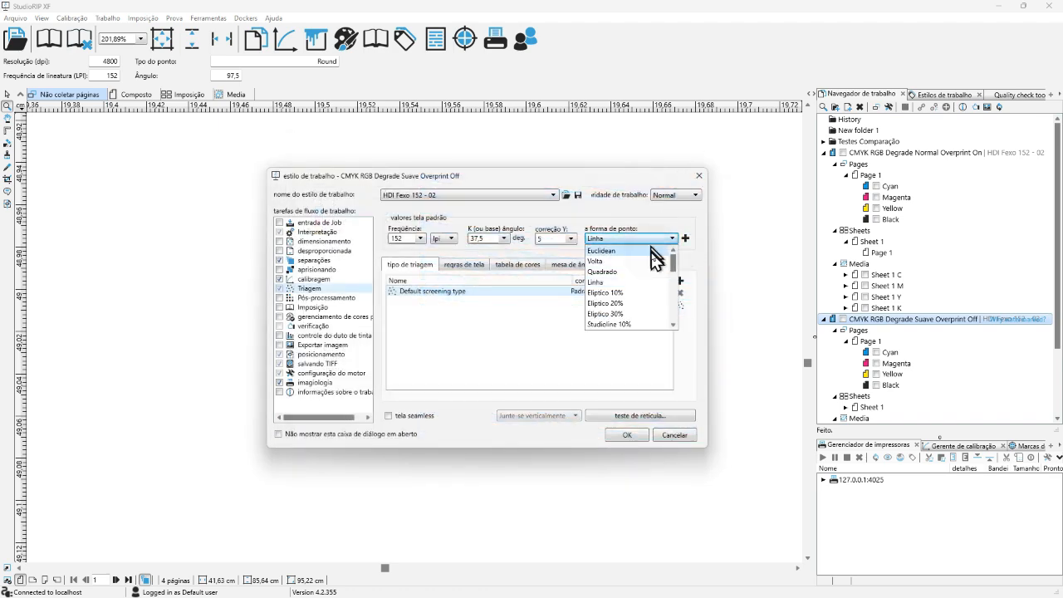
left_click(637, 238)
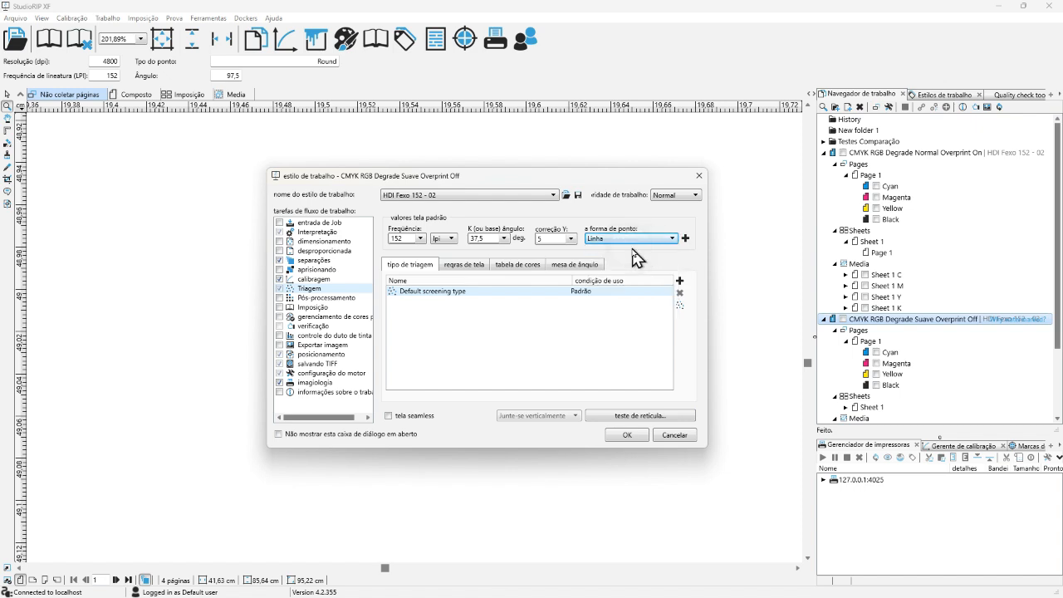
Set the default dot shape to Euclidean and run the screen test, checking Black at tones of about 51% and 52%.
left_click(636, 238)
left_click(636, 250)
left_click(640, 415)
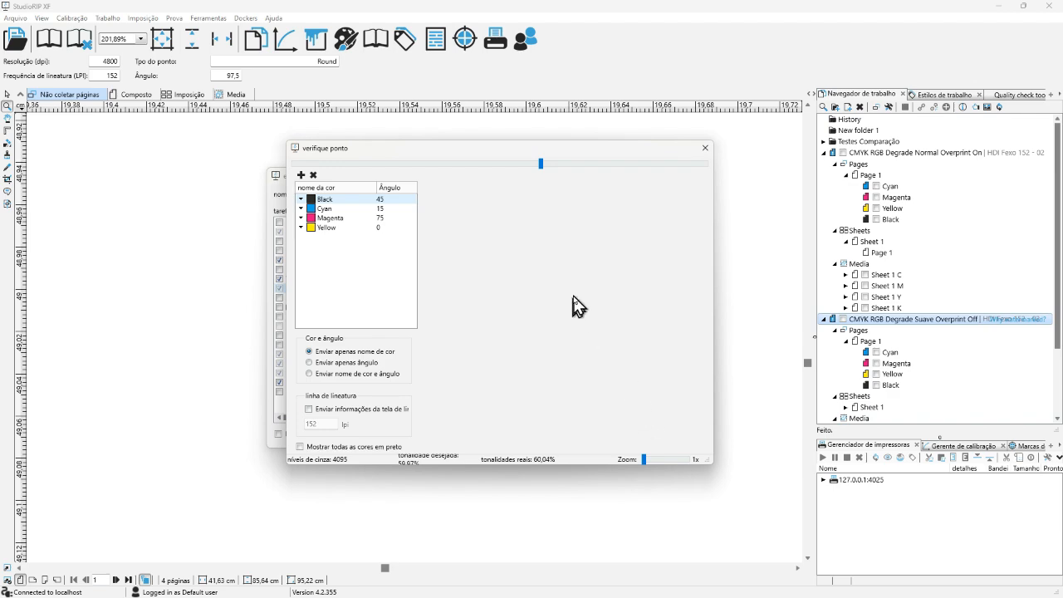
mouse_move(540, 164)
left_mouse_down()
mouse_move(584, 165)
mouse_move(534, 167)
left_mouse_up()
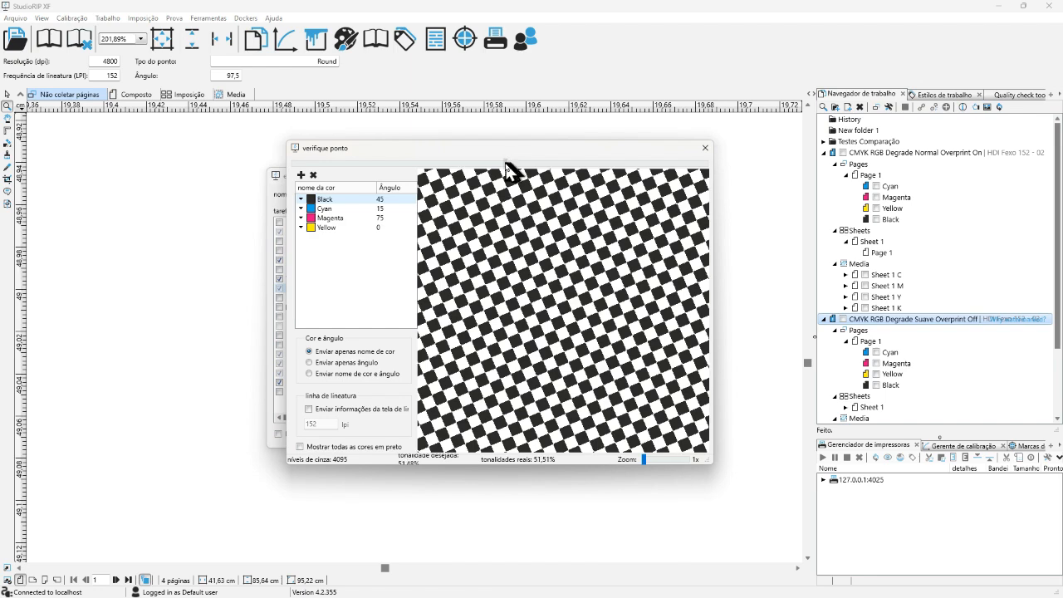
left_click_drag(462, 163, 512, 163)
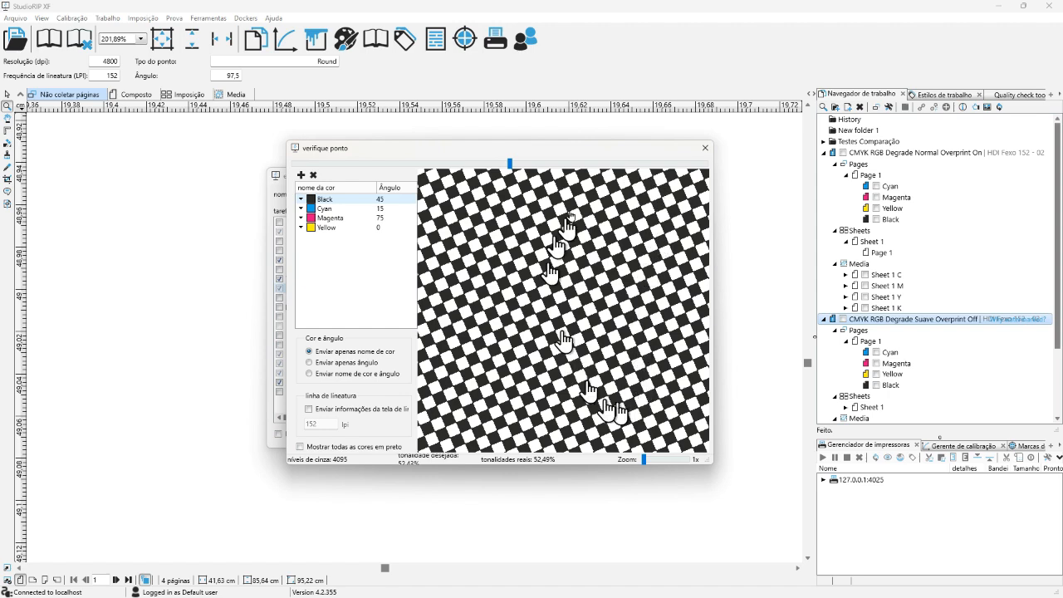
left_click(704, 148)
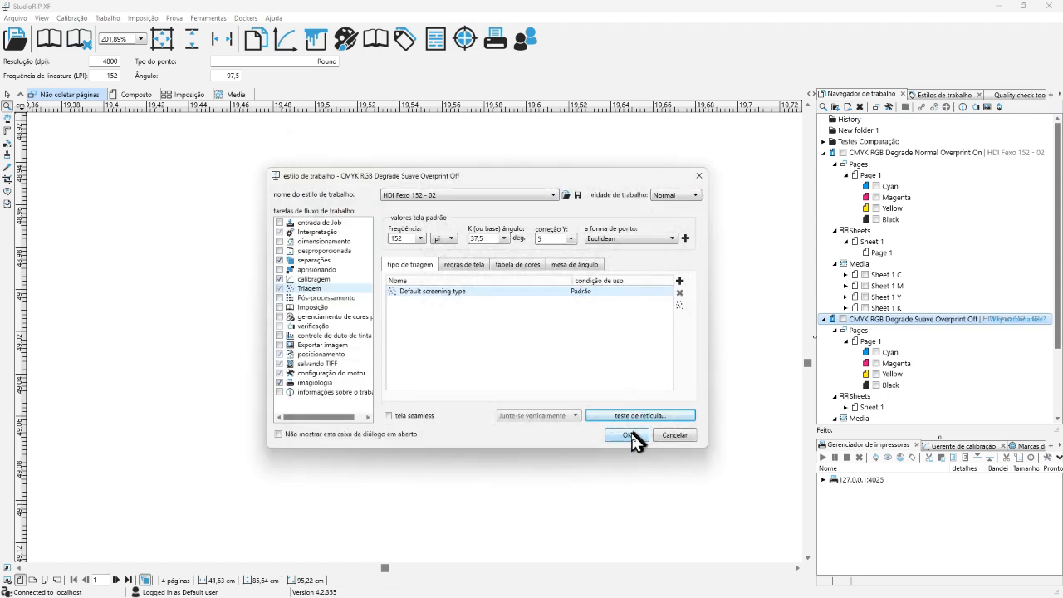
Accept the job style changes, reprocess the CMYK RGB Degrade Suave Overprint Off job, and expand its Page 1 separations.
left_click(629, 435)
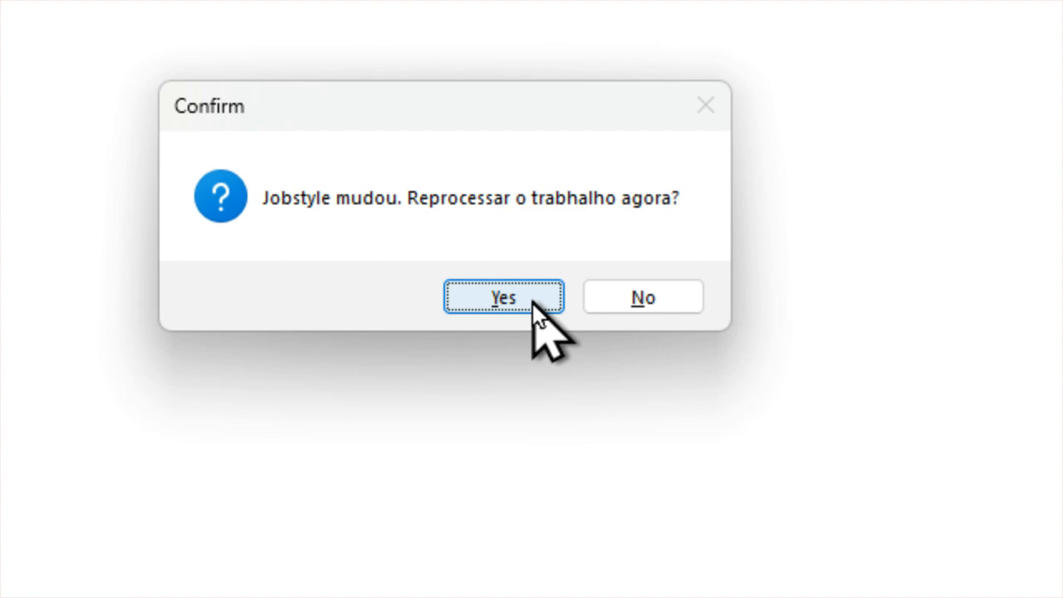
left_click(532, 301)
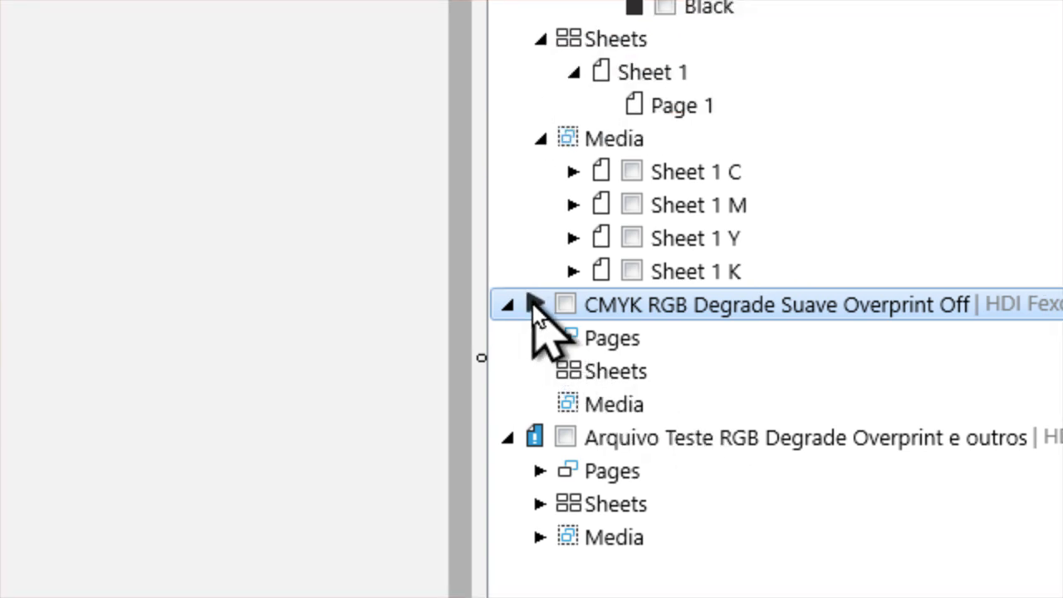
left_click(531, 301)
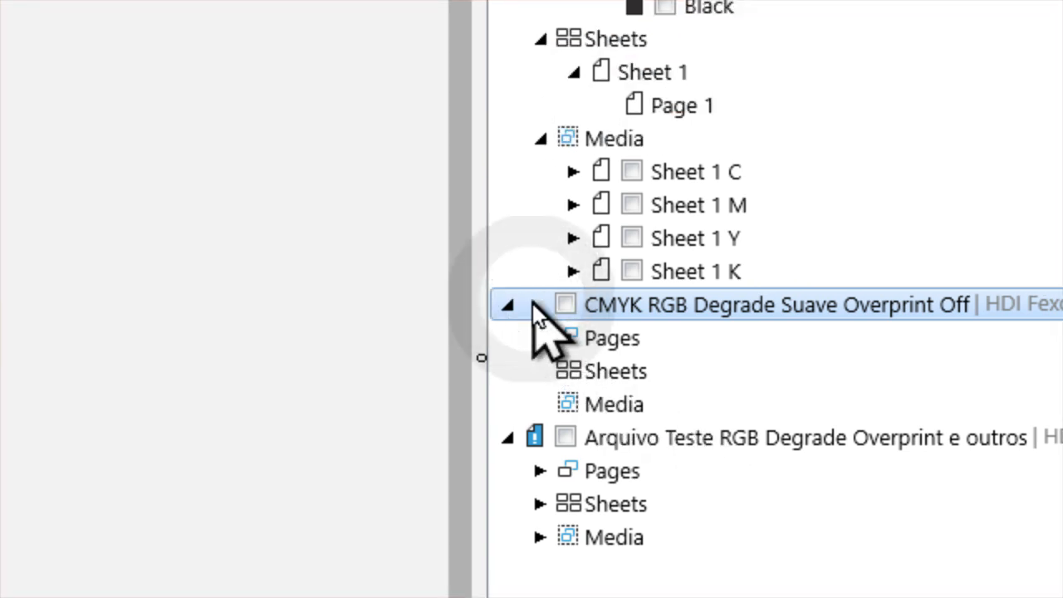
left_click(507, 302)
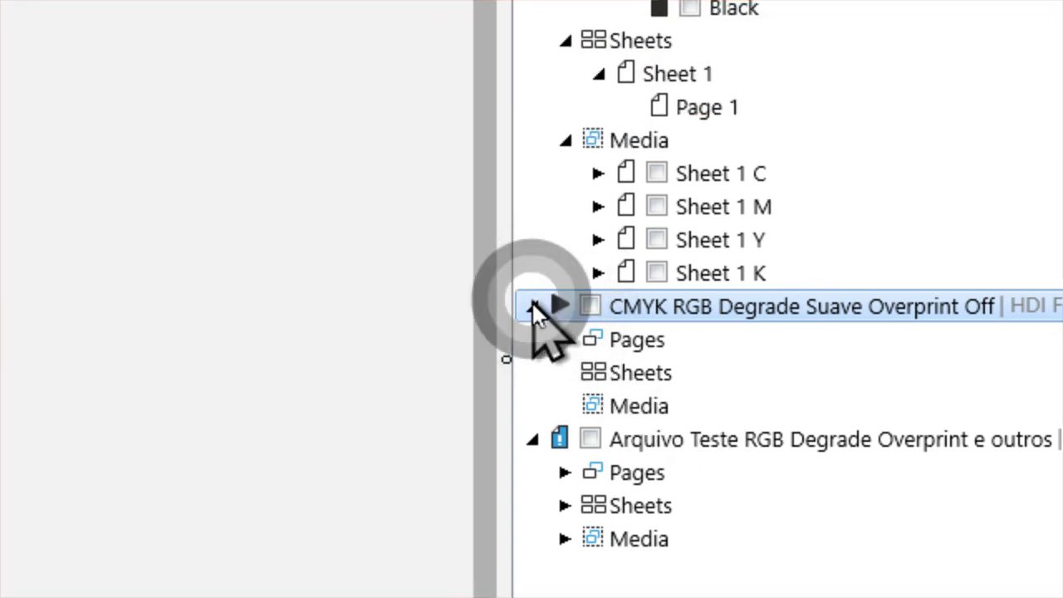
left_click(532, 306)
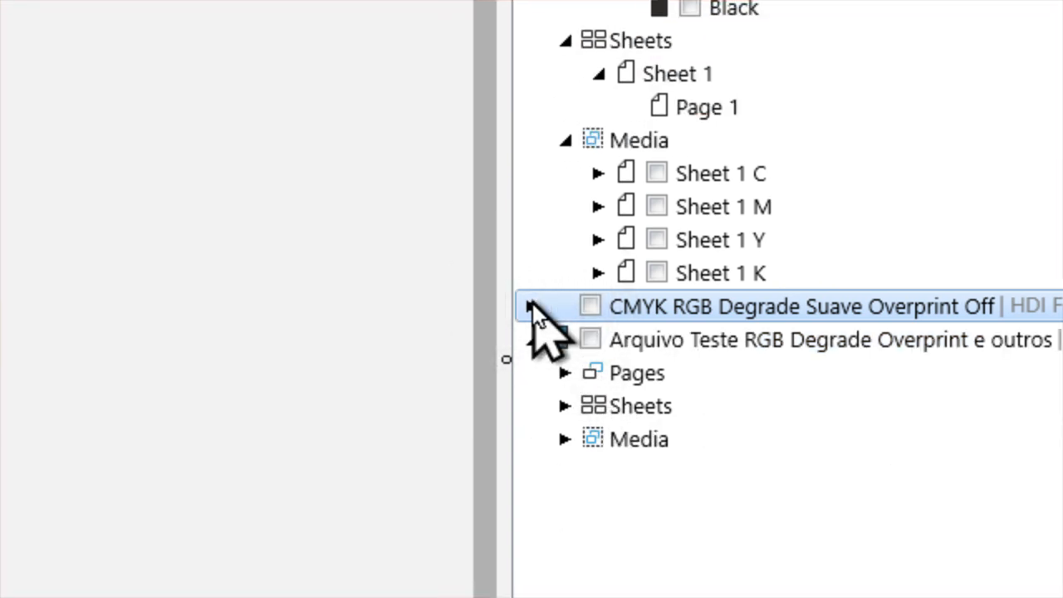
left_click(532, 306)
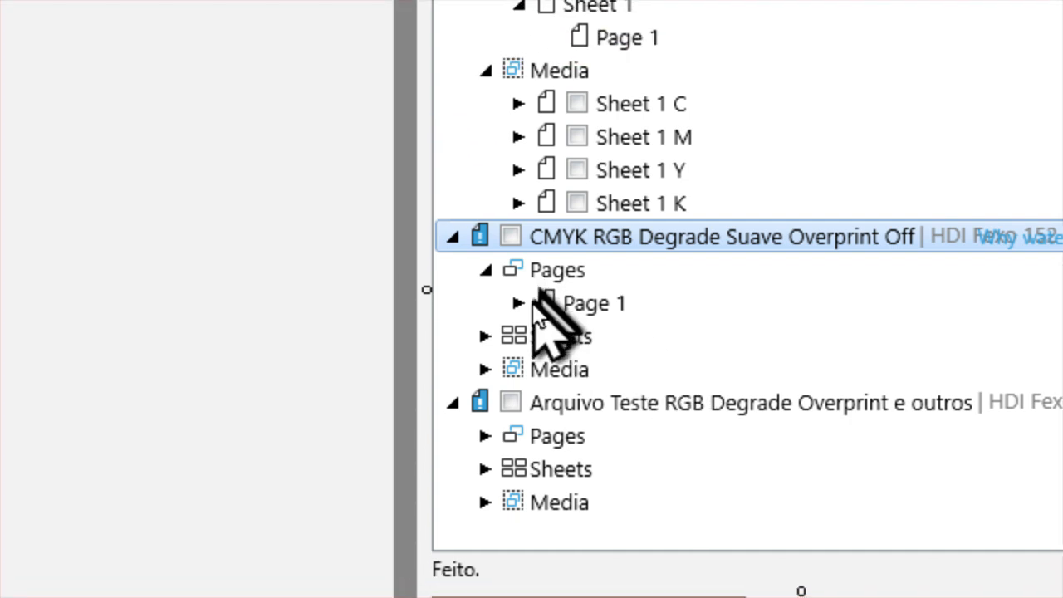
left_click(531, 302)
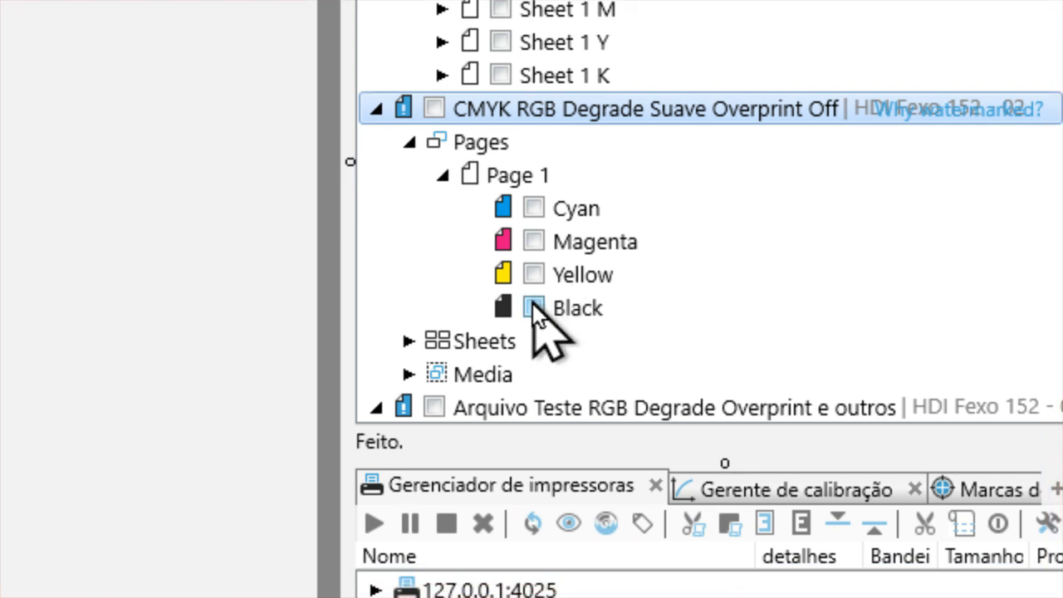
Show the Black separation of the Normal Overprint On job and examine the halftone dots in its gradient at about 425% zoom.
left_click(533, 306)
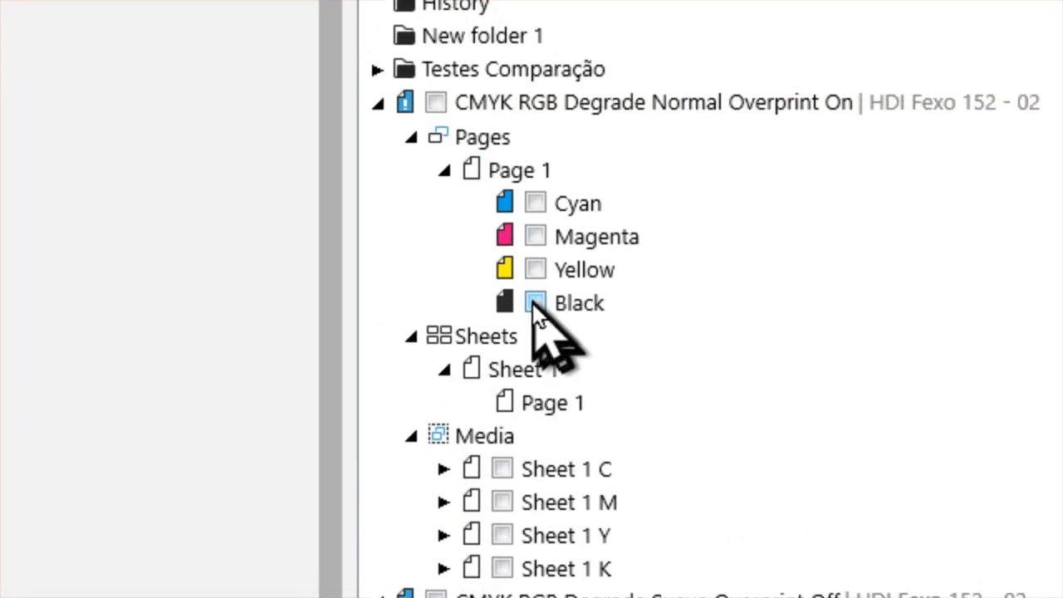
left_click(629, 126)
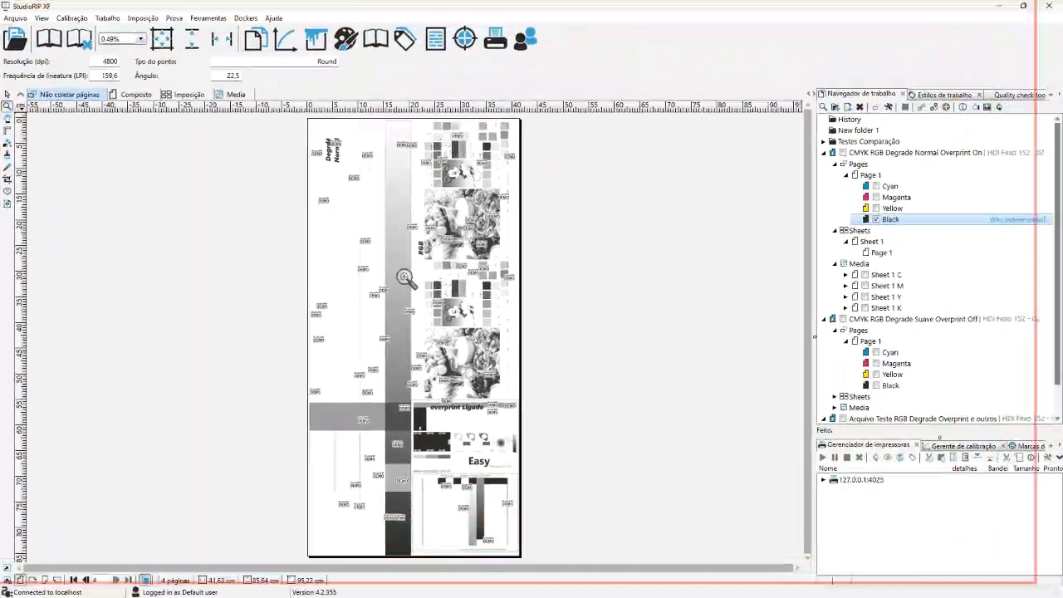
left_click_drag(405, 320, 434, 344)
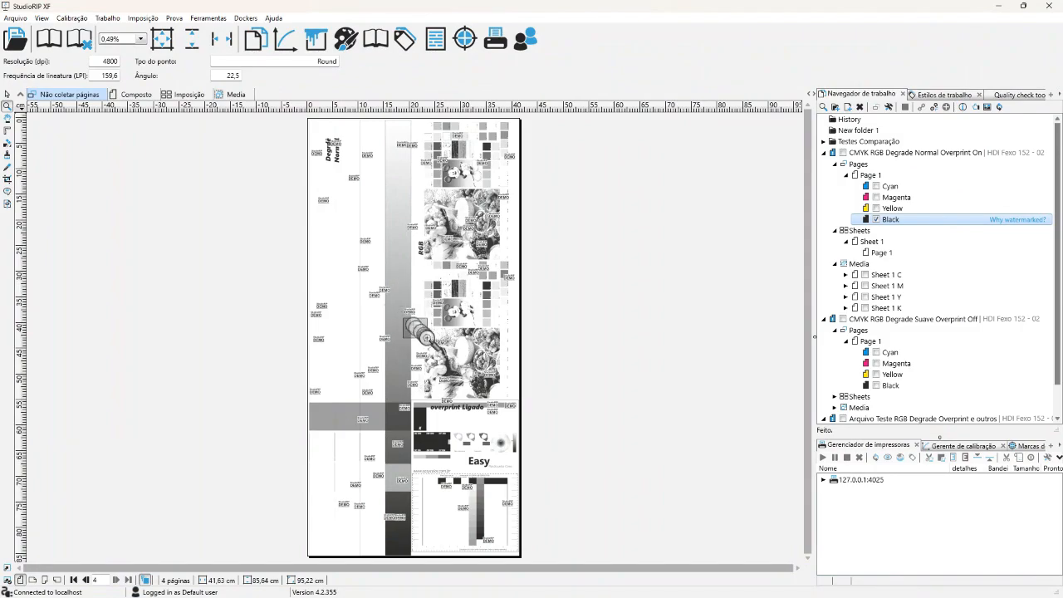
left_click_drag(234, 262, 316, 332)
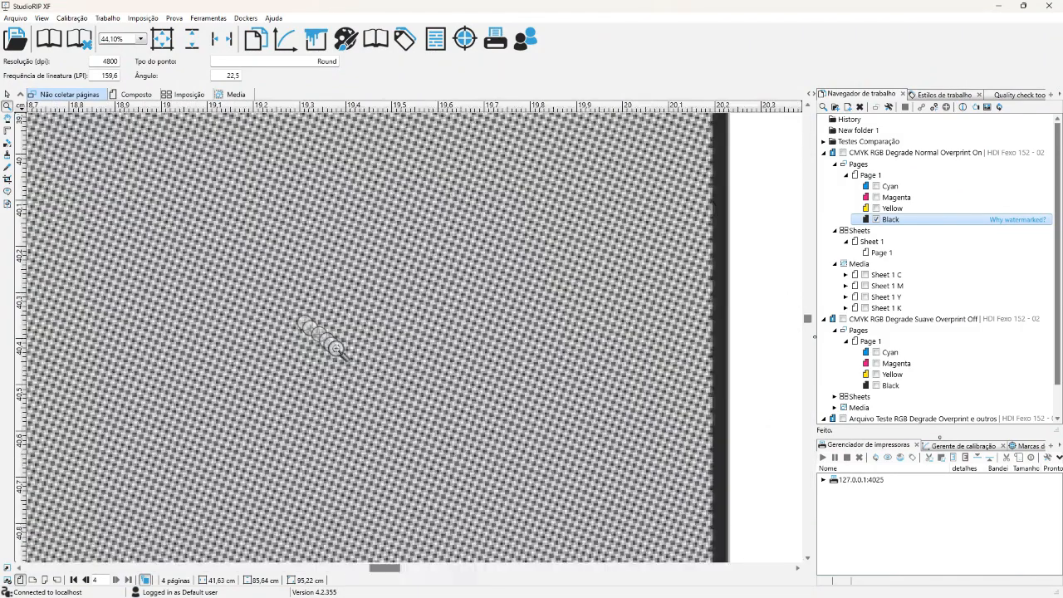
left_click_drag(172, 202, 470, 442)
left_click_drag(193, 181, 510, 451)
left_click_drag(335, 240, 621, 465)
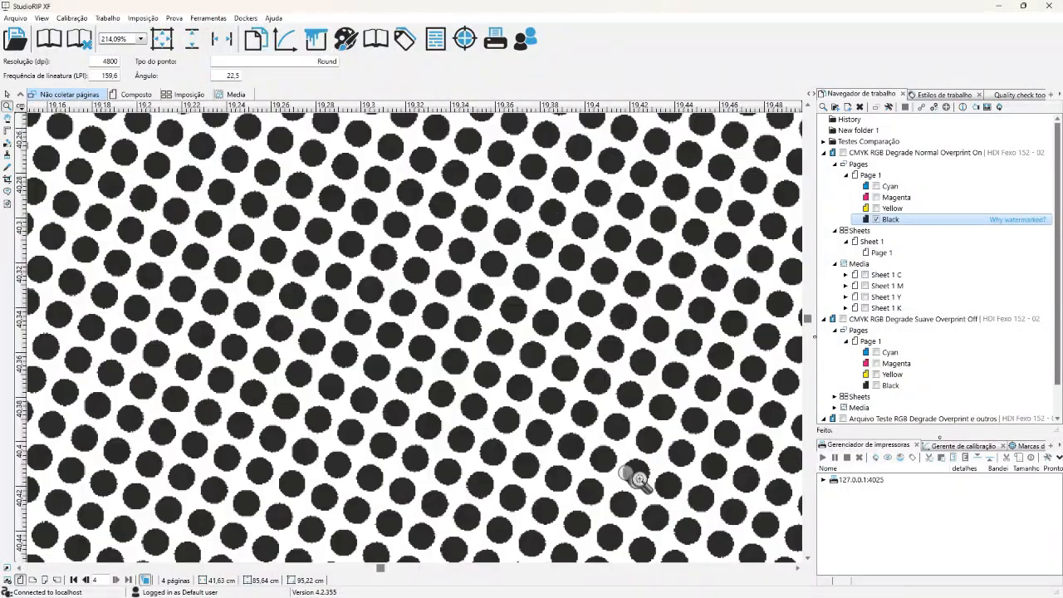
left_click(485, 322)
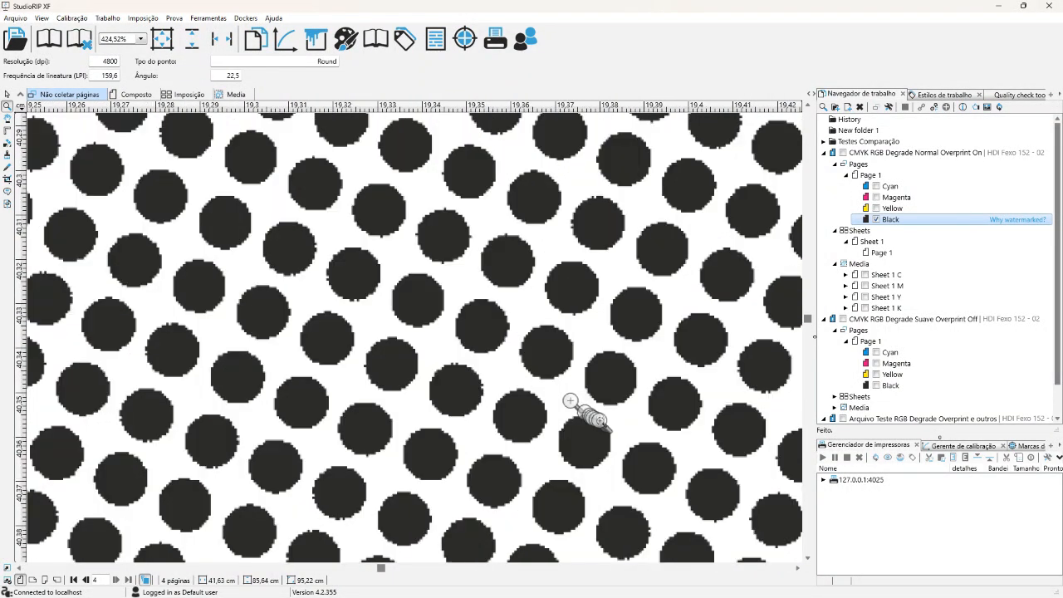
Compare the Black separations of the Suave Overprint Off and Normal Overprint On jobs, then show each job's Cyan separation.
left_click(881, 386)
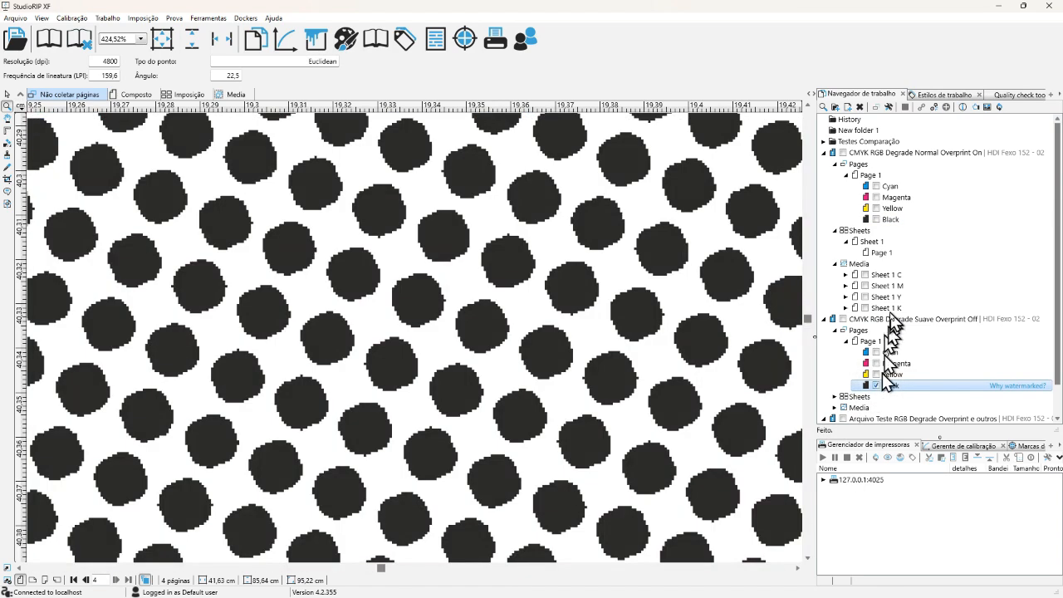
left_click(877, 219)
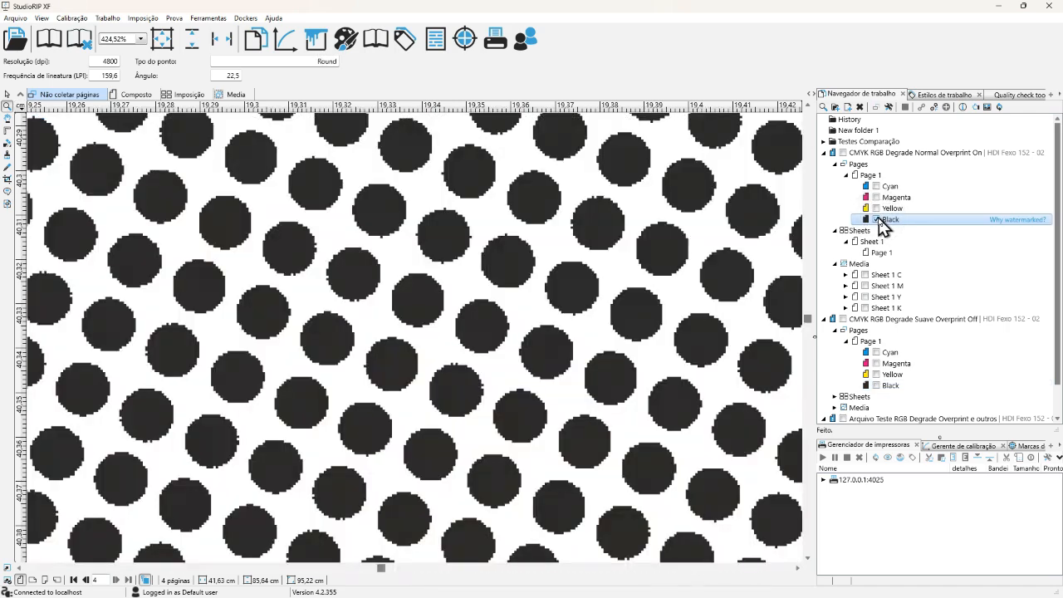
left_click(876, 352)
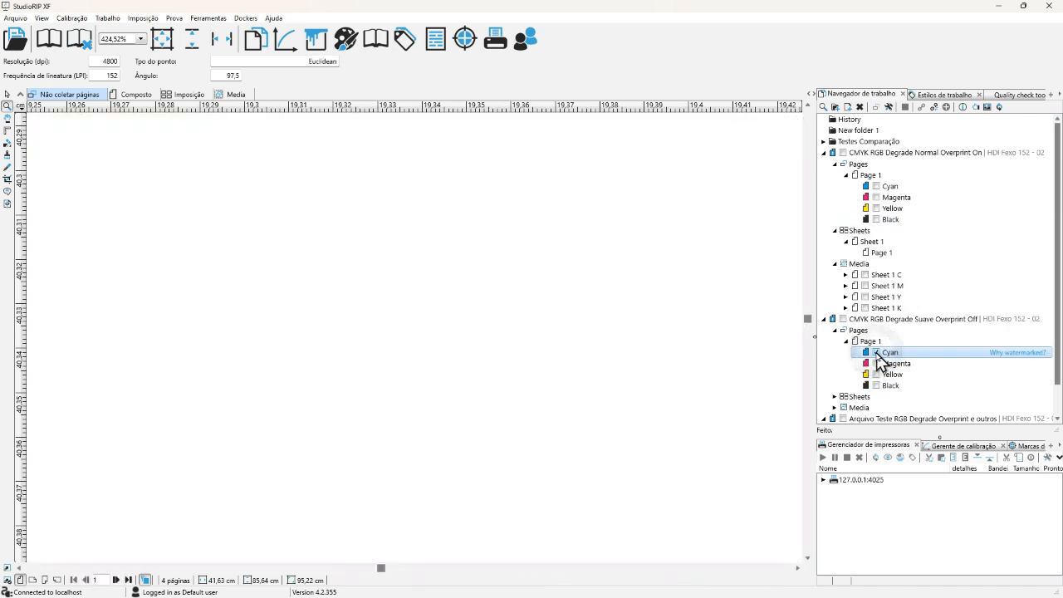
left_click(877, 186)
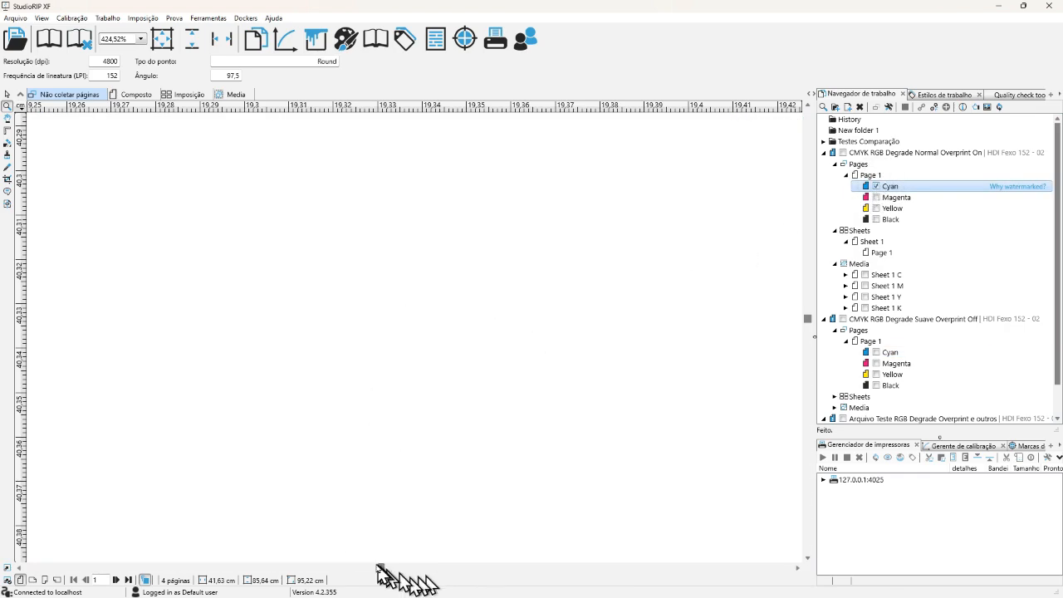
Use the Minimap to examine the Cyan gradient's halftone dots at several tones along the strip in the Normal Overprint On job.
left_click_drag(380, 567, 309, 577)
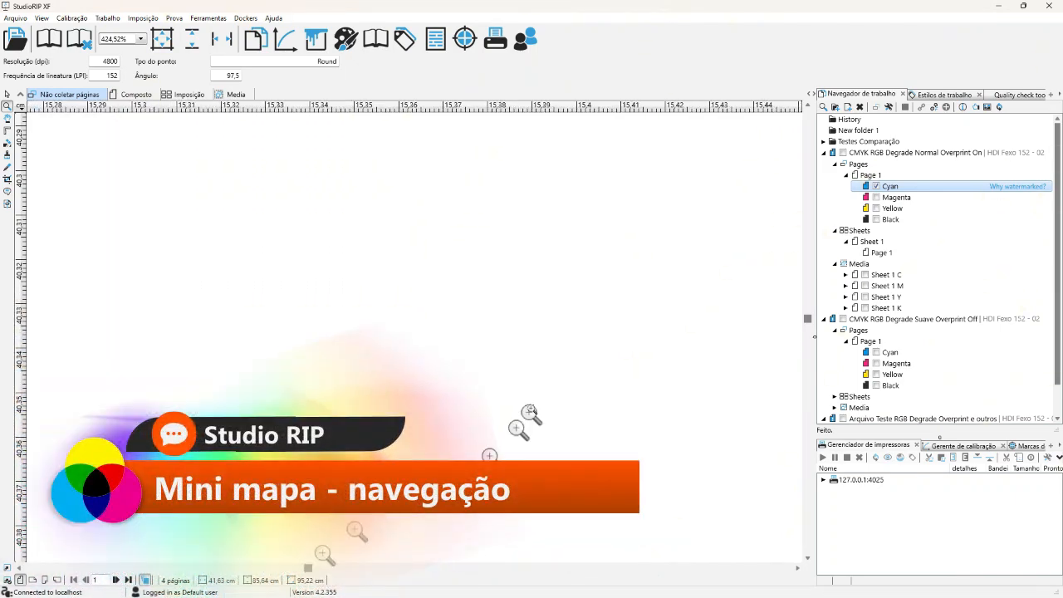
left_click(1059, 95)
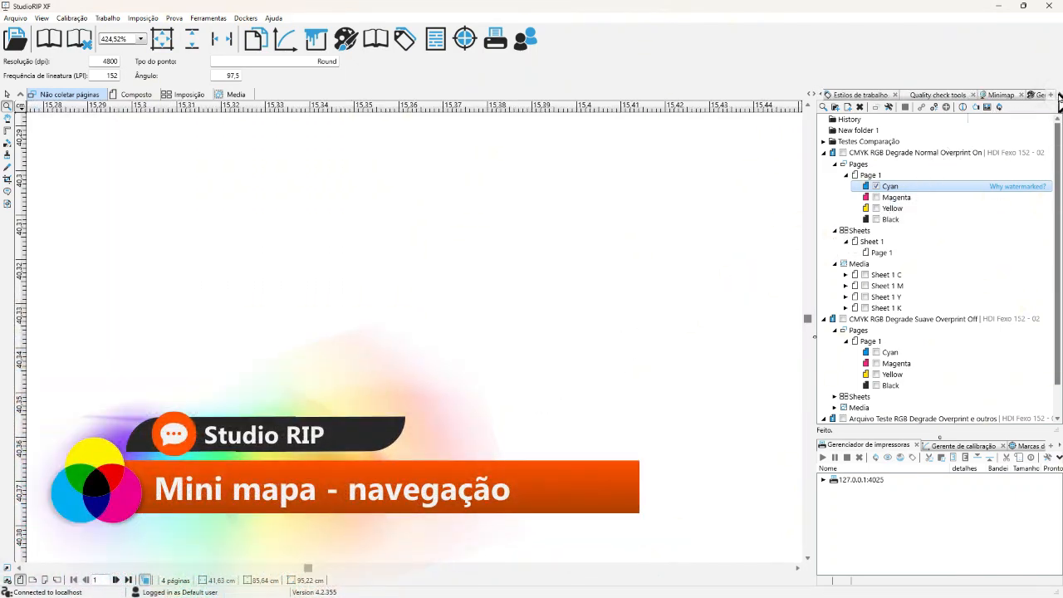
left_click(1002, 97)
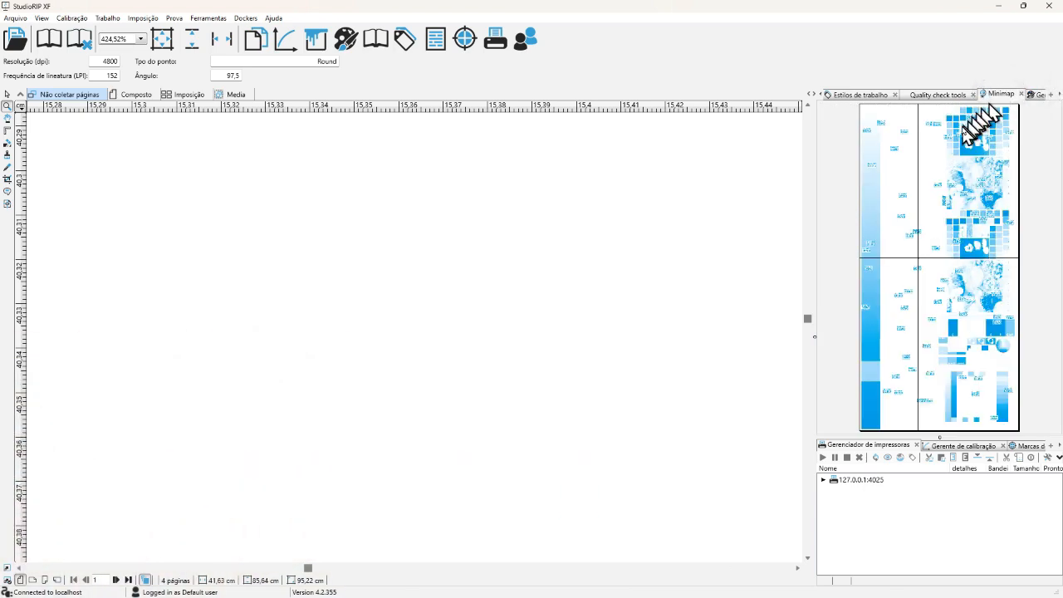
left_click(870, 228)
left_click(870, 230)
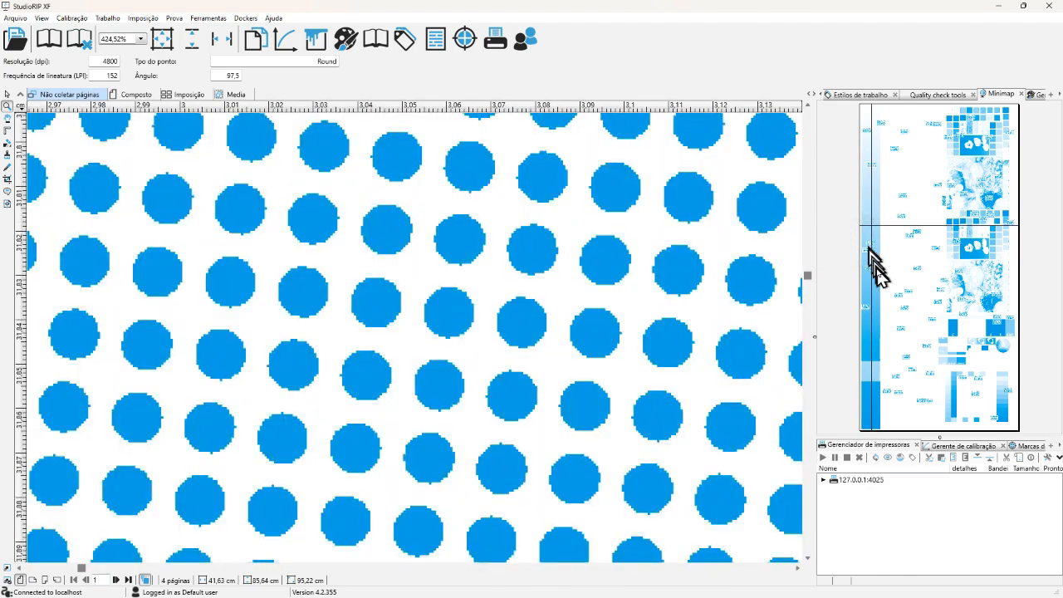
left_click(871, 273)
left_click(872, 338)
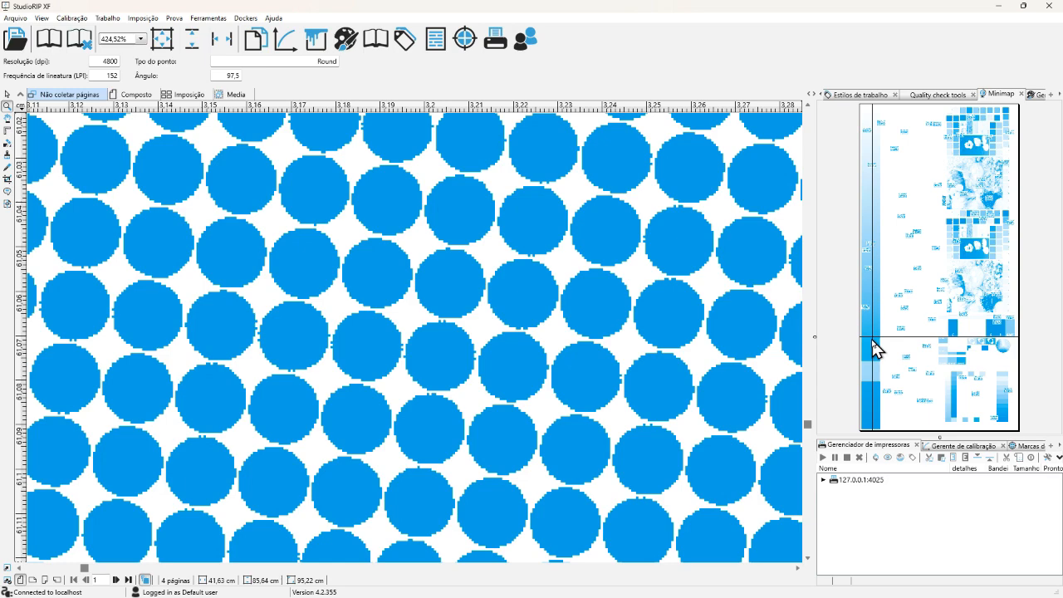
left_click(872, 284)
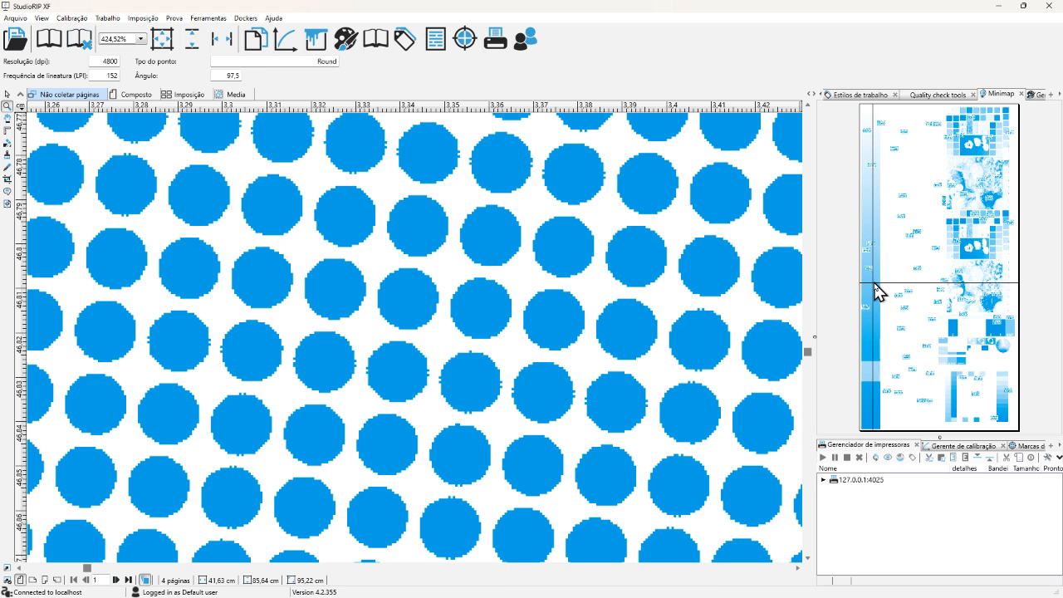
View the whole Cyan page, then examine the colour patches such as 25C 19M 19Y and their surroundings using the Minimap.
left_click(164, 38)
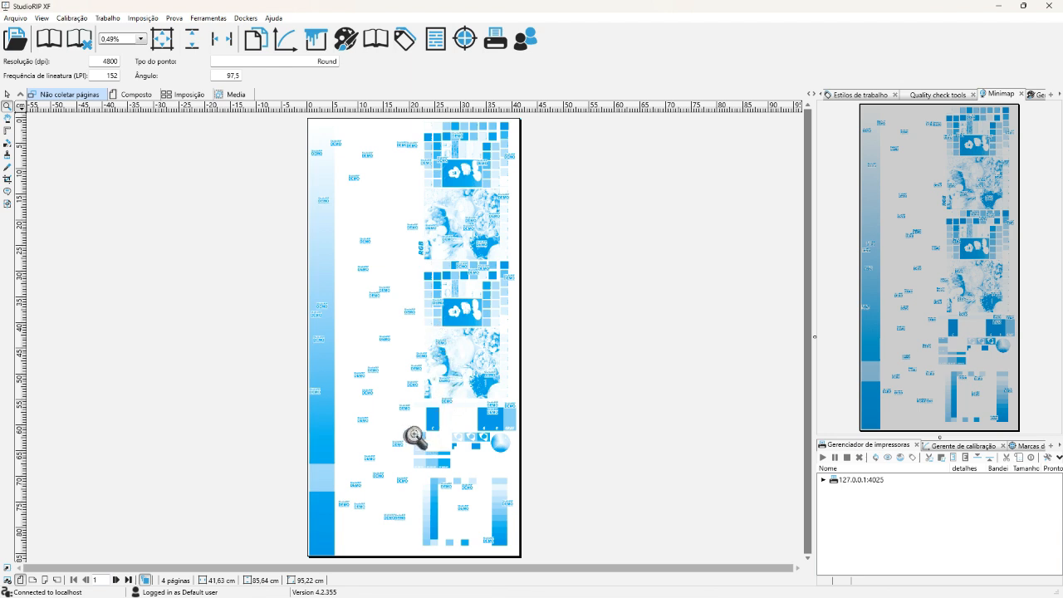
left_click_drag(411, 431, 457, 471)
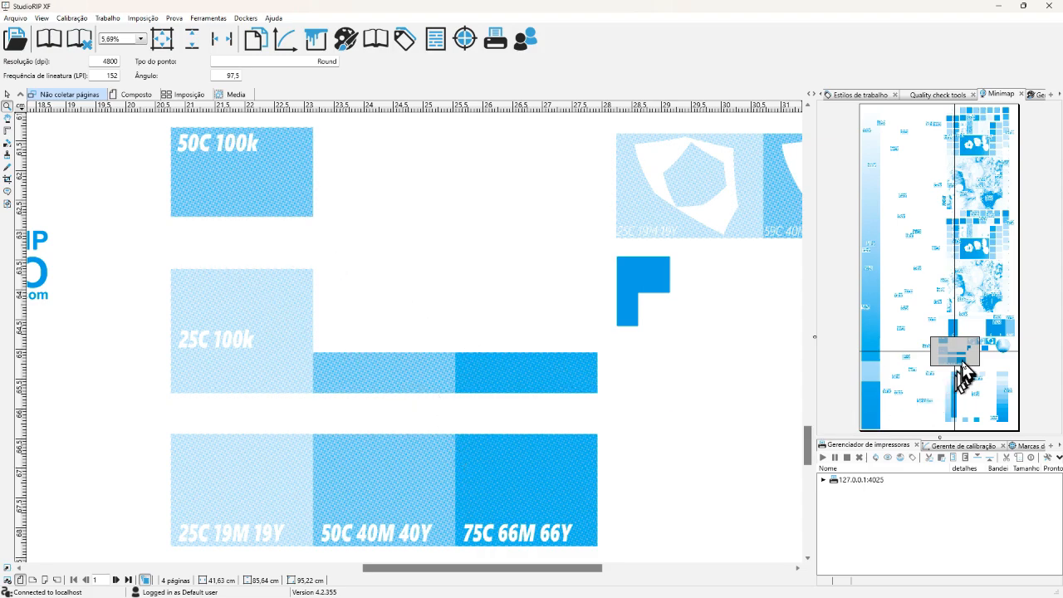
mouse_move(953, 351)
left_mouse_down()
mouse_move(944, 304)
mouse_move(966, 239)
mouse_move(958, 166)
mouse_move(944, 147)
mouse_move(964, 365)
left_mouse_up()
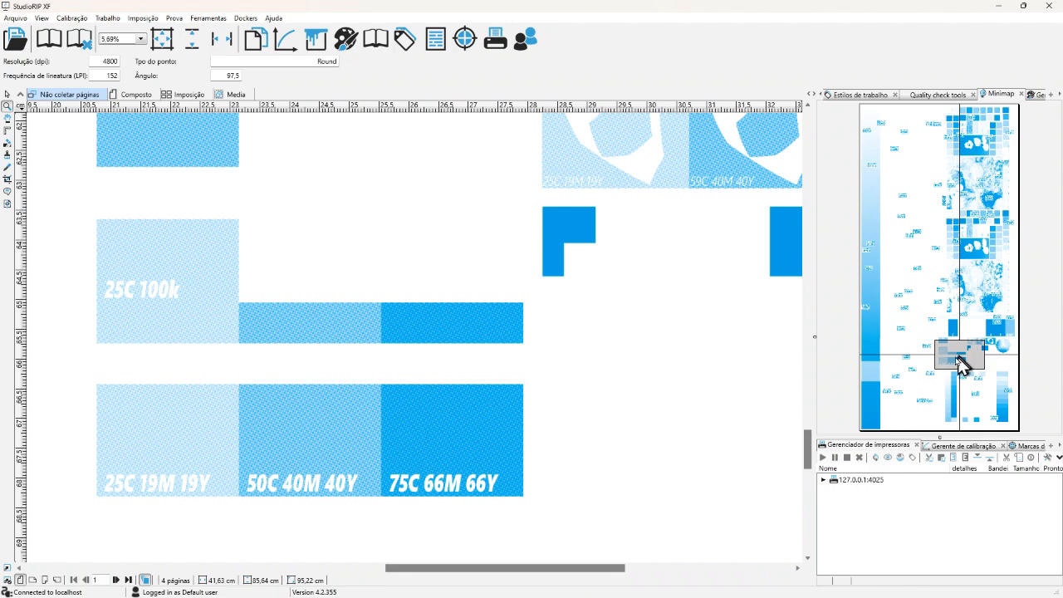
Compare the dots at the dark Cyan gradient's edge between the Normal Overprint On and Suave Overprint Off jobs at about 89% zoom.
left_click(819, 94)
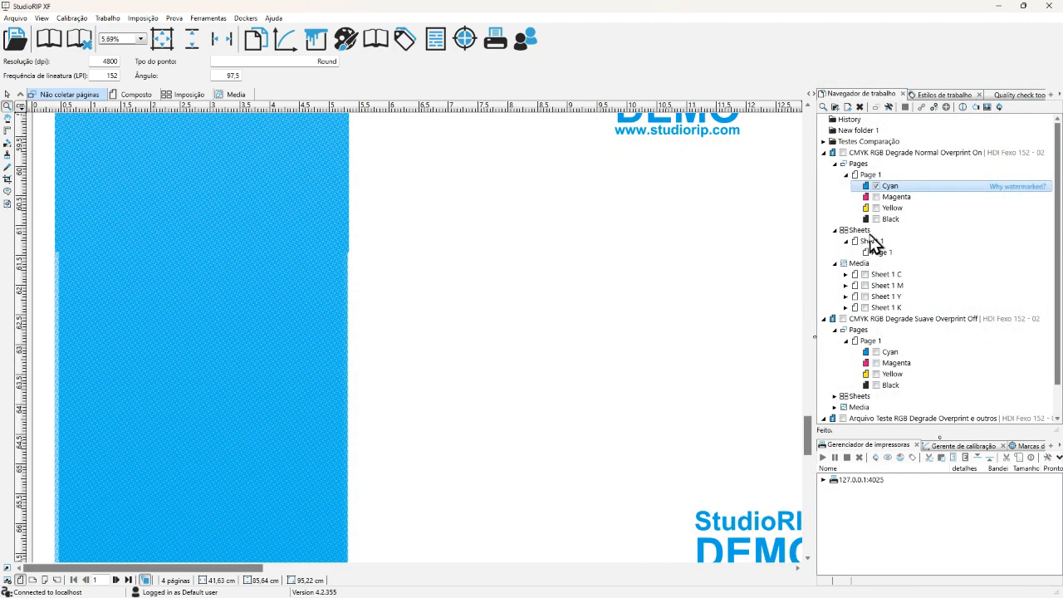
left_click_drag(225, 257, 362, 402)
left_click_drag(320, 209, 742, 543)
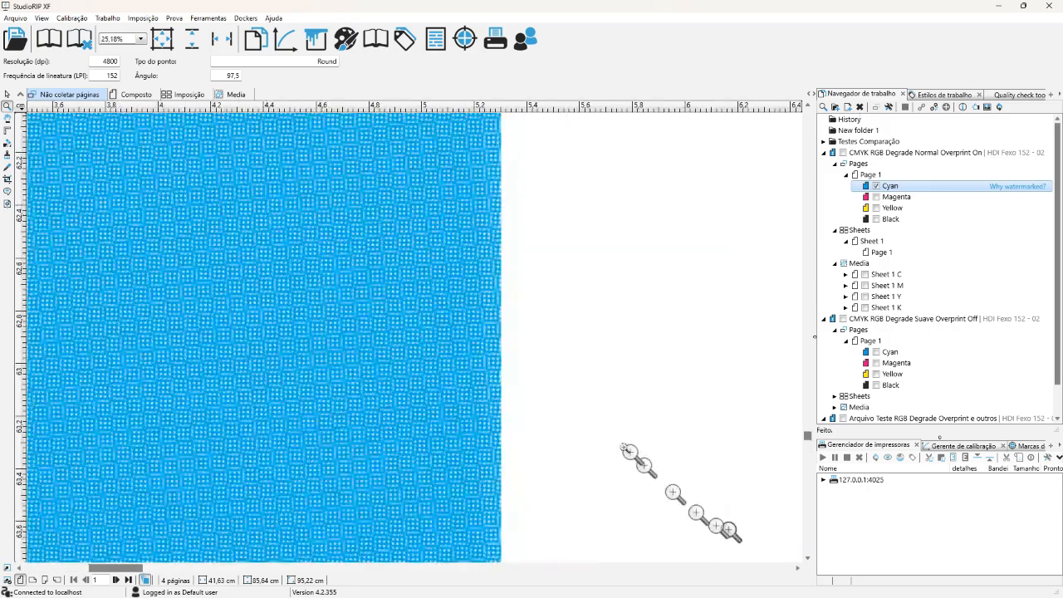
left_click_drag(262, 183, 591, 464)
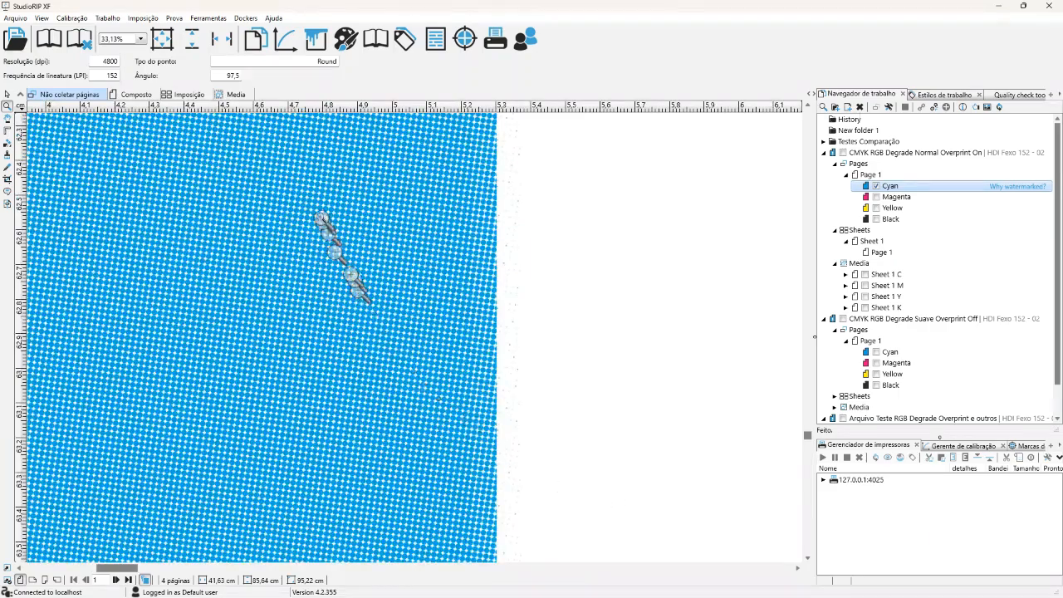
left_click_drag(317, 212, 477, 383)
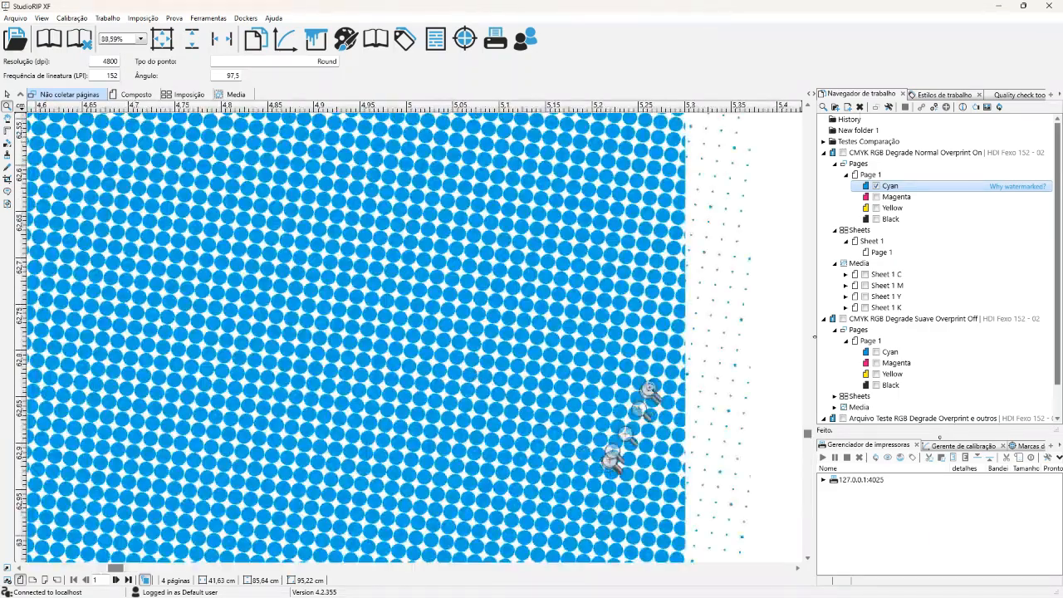
left_click(876, 352)
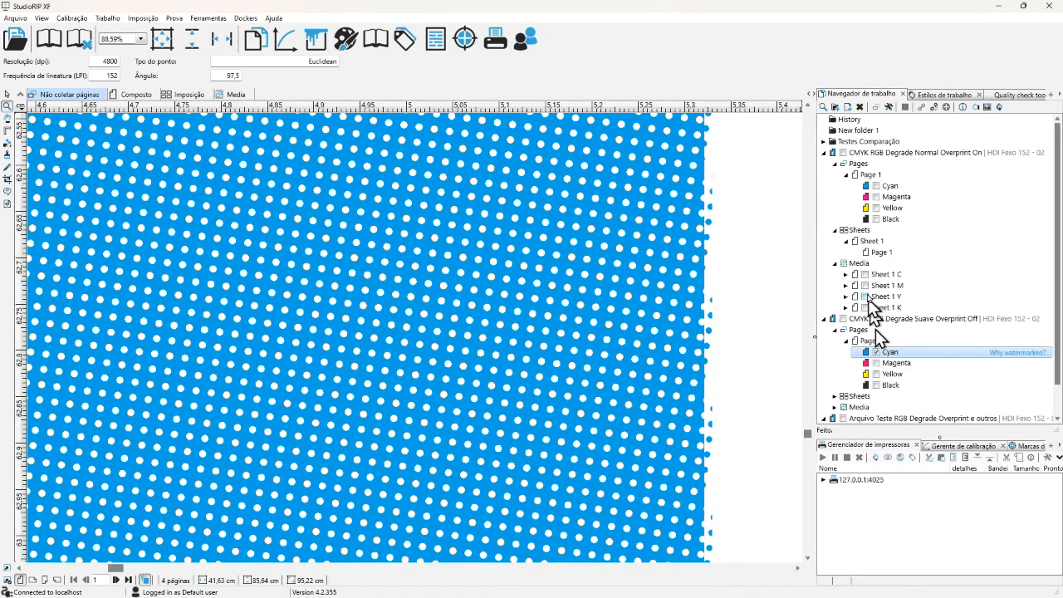
Compare the Cyan dots of the Normal Overprint On and Suave Overprint Off jobs in a lighter part of the gradient.
left_click(875, 185)
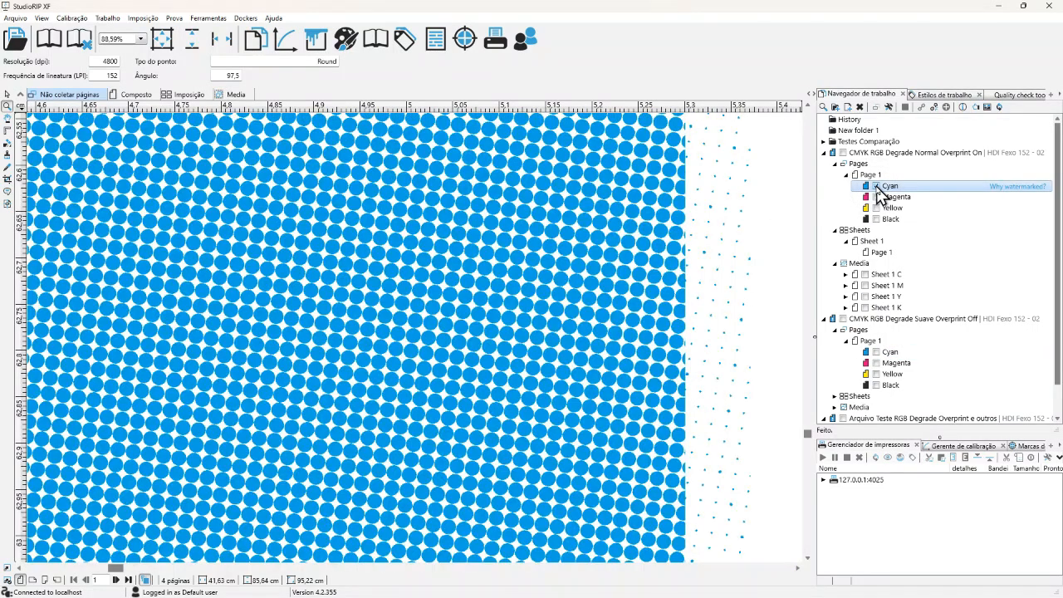
left_click(811, 133)
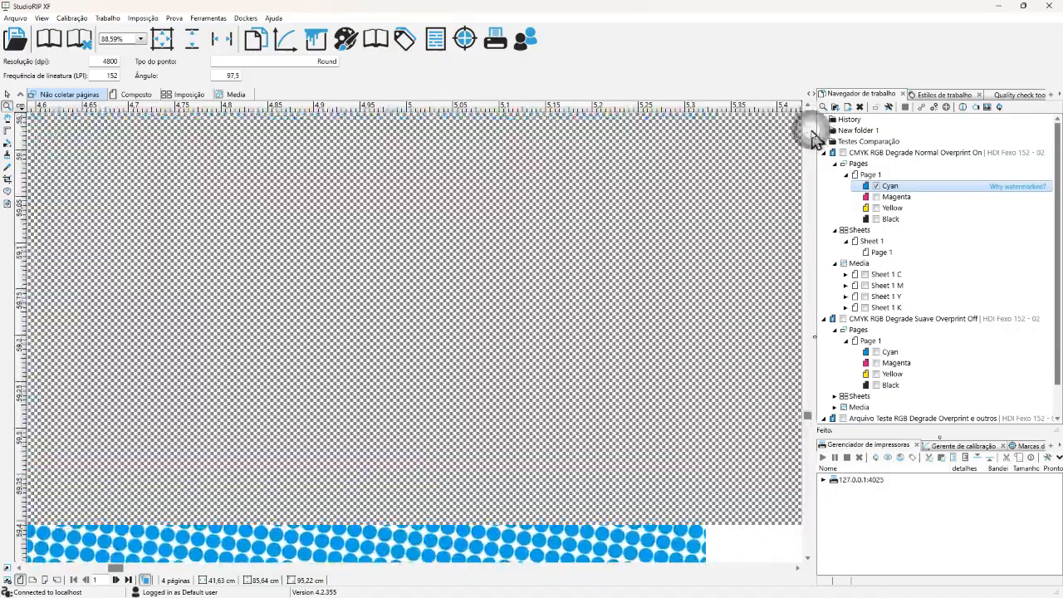
left_click_drag(812, 133, 812, 137)
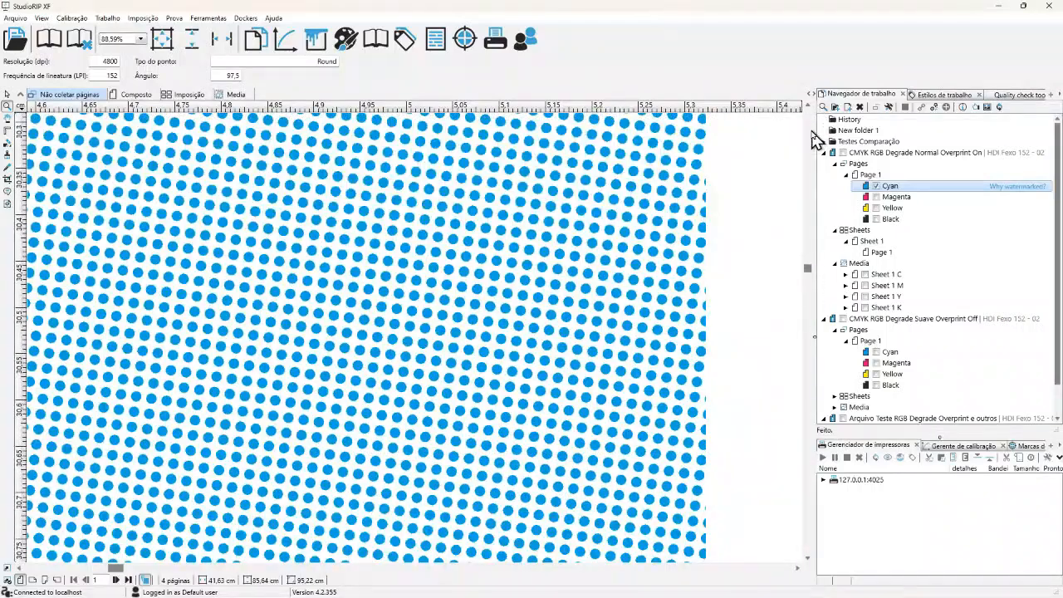
left_click(876, 352)
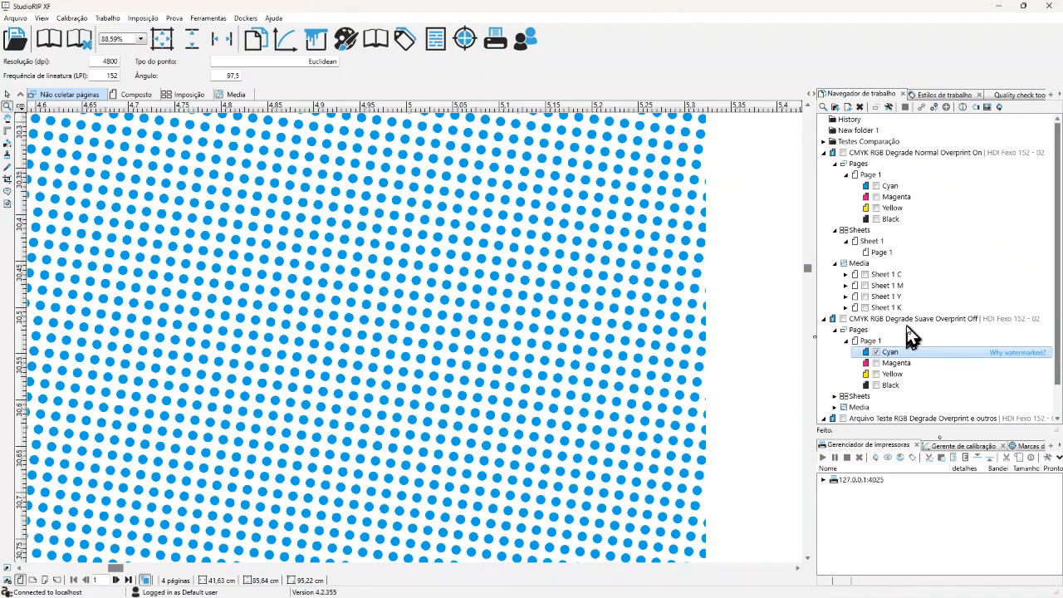
Set the dot shape of the CMYK RGB Degrade Suave Overprint Off job to Linha and reprocess the job.
double_click(909, 320)
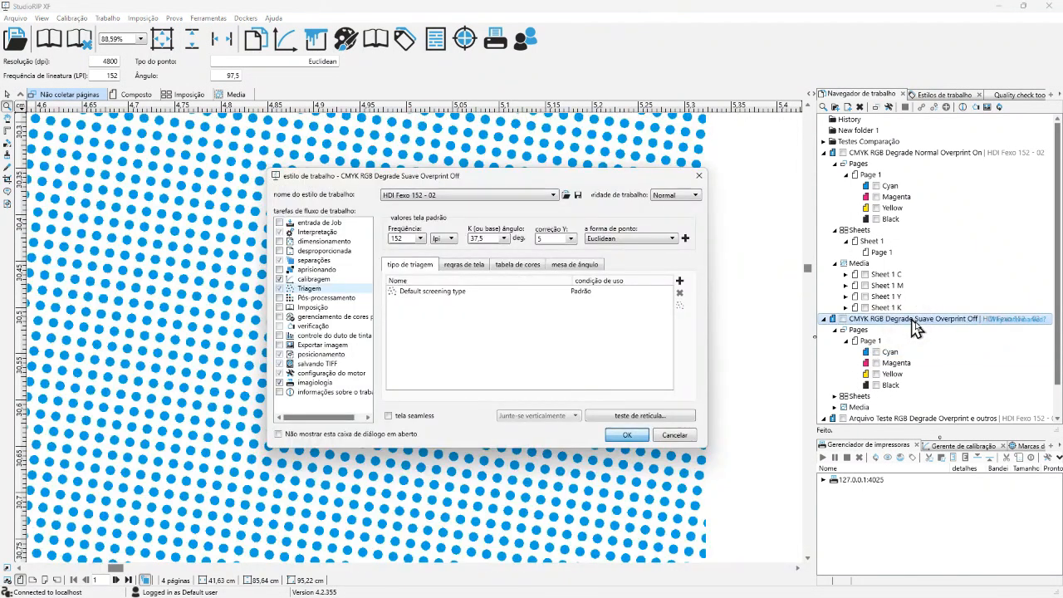
left_click(625, 237)
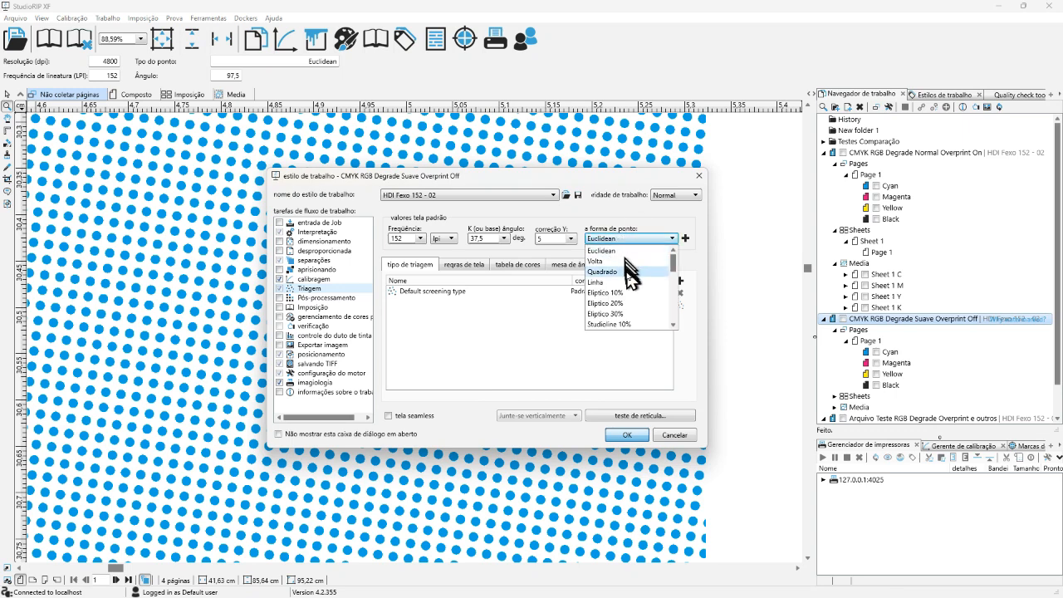
left_click(628, 283)
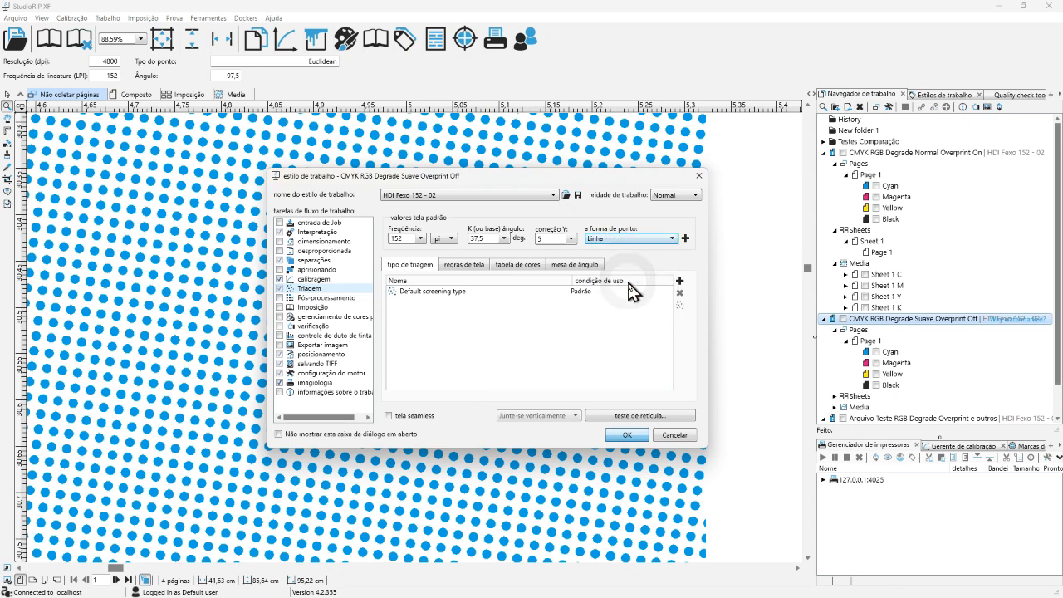
left_click(633, 437)
left_click(550, 328)
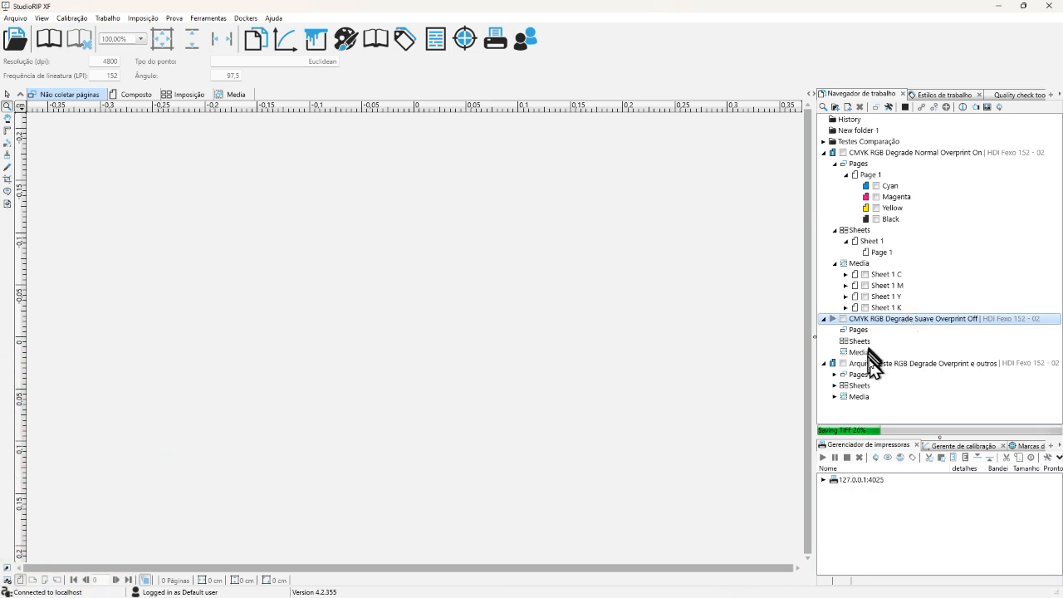
Open the Arquivo Teste RGB Degrade Overprint e outros job and view its separations, composite, imposition and media.
left_click(871, 364)
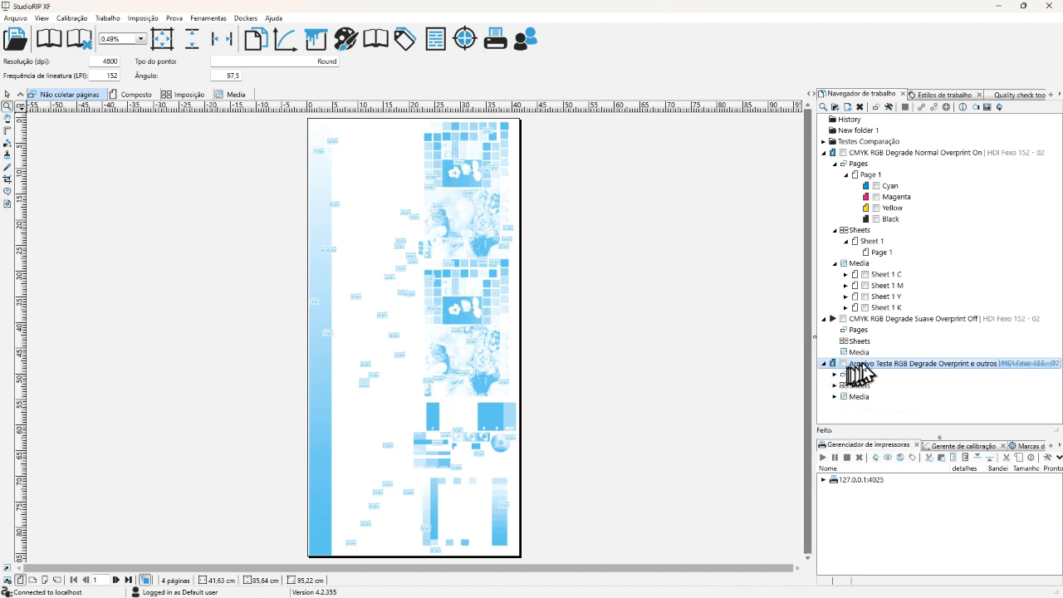
left_click(136, 95)
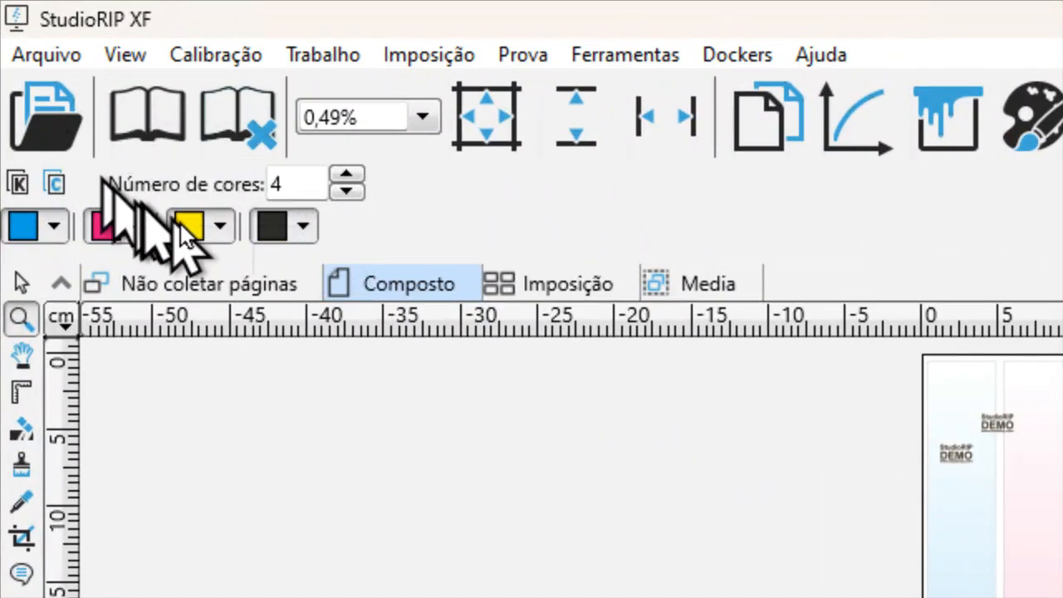
left_click(197, 291)
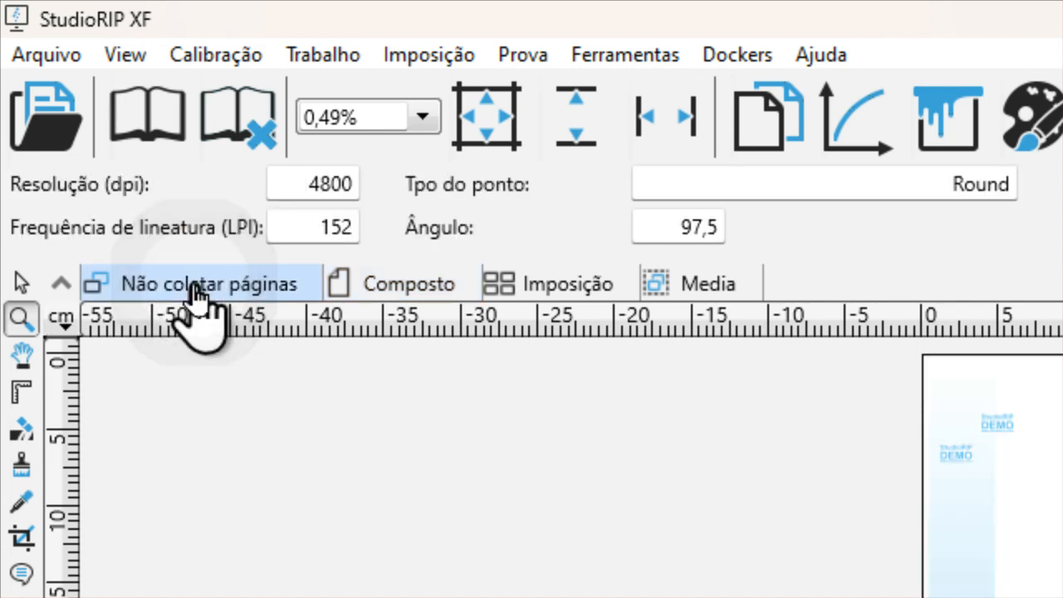
left_click(413, 302)
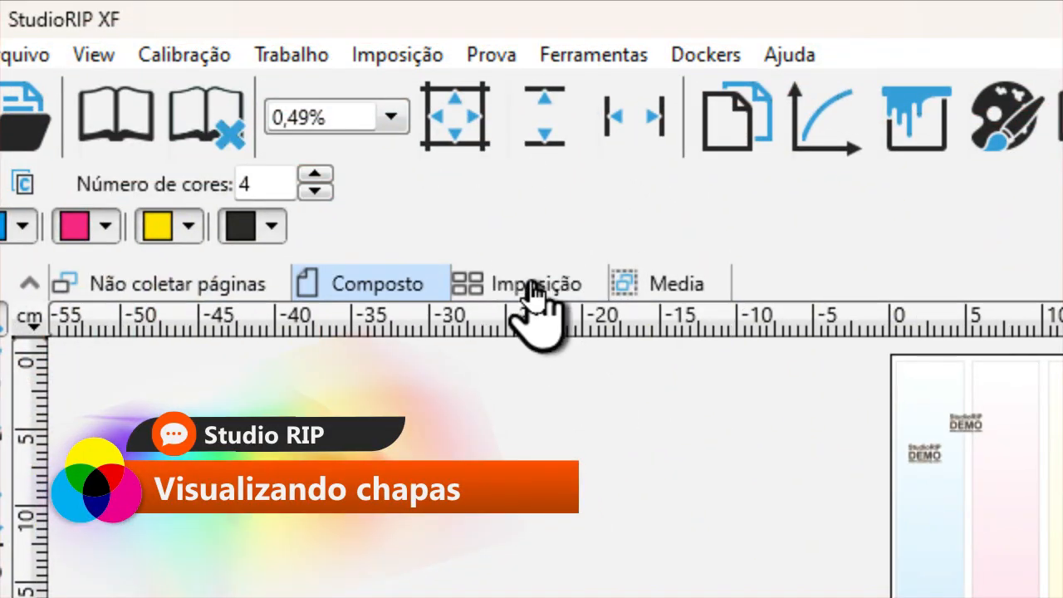
left_click(531, 291)
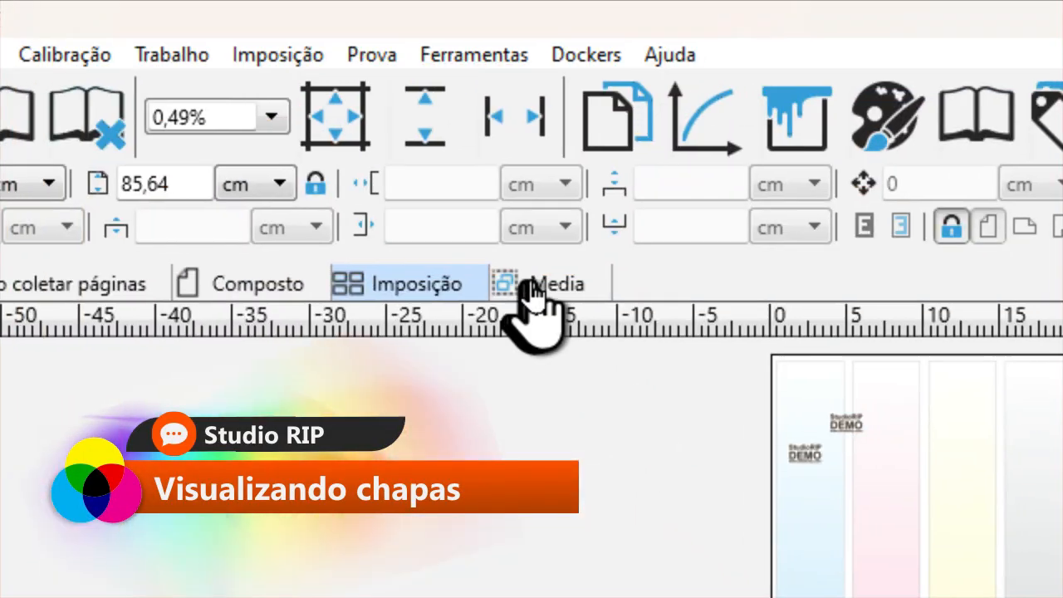
left_click(532, 286)
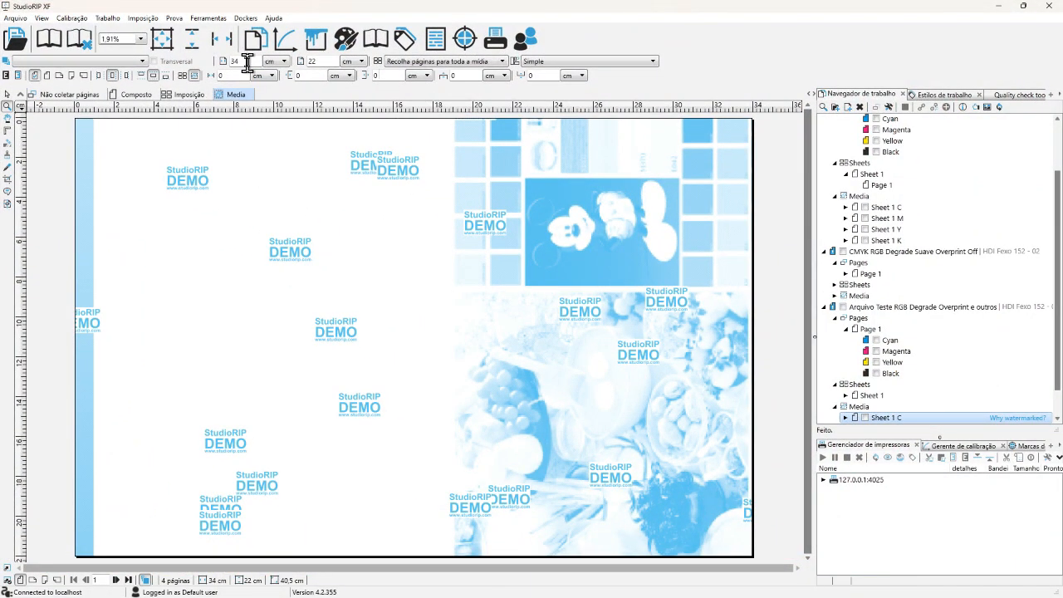
Set the media size to 64 by 96 cm and show the whole Cyan sheet.
double_click(246, 63)
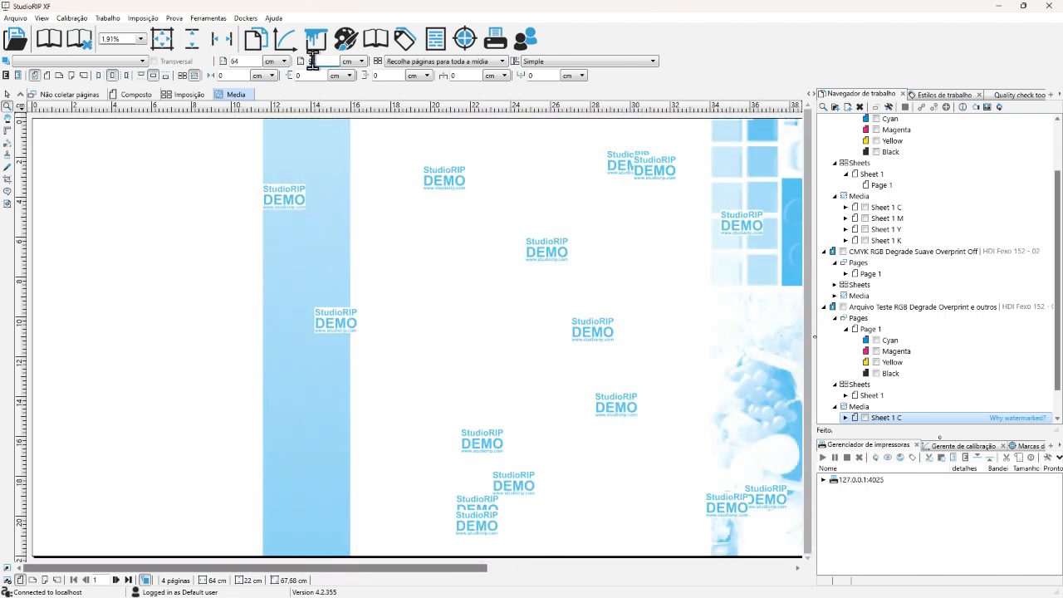
key("Return")
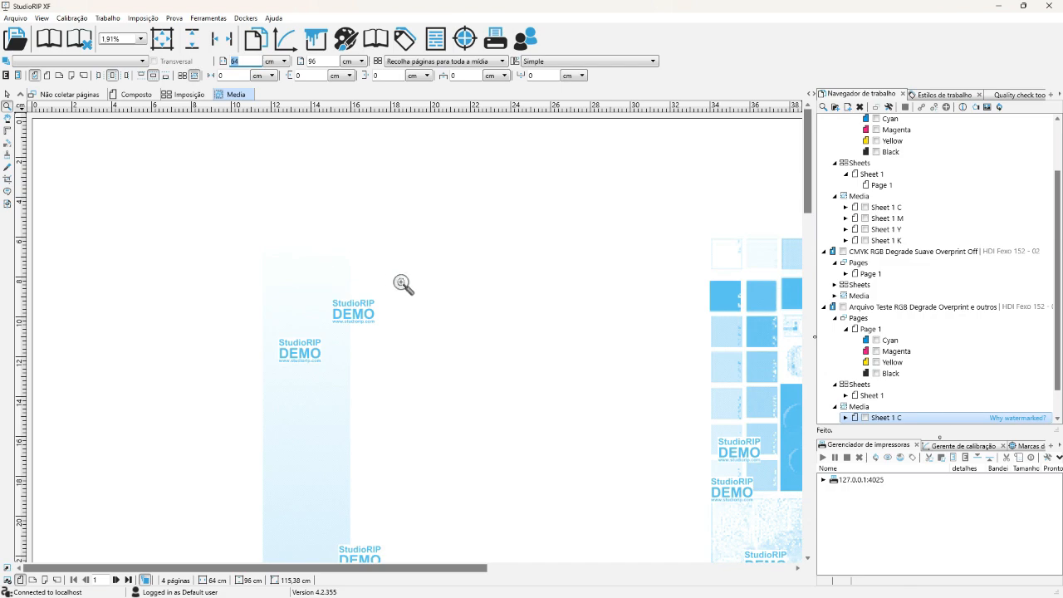
left_click(162, 39)
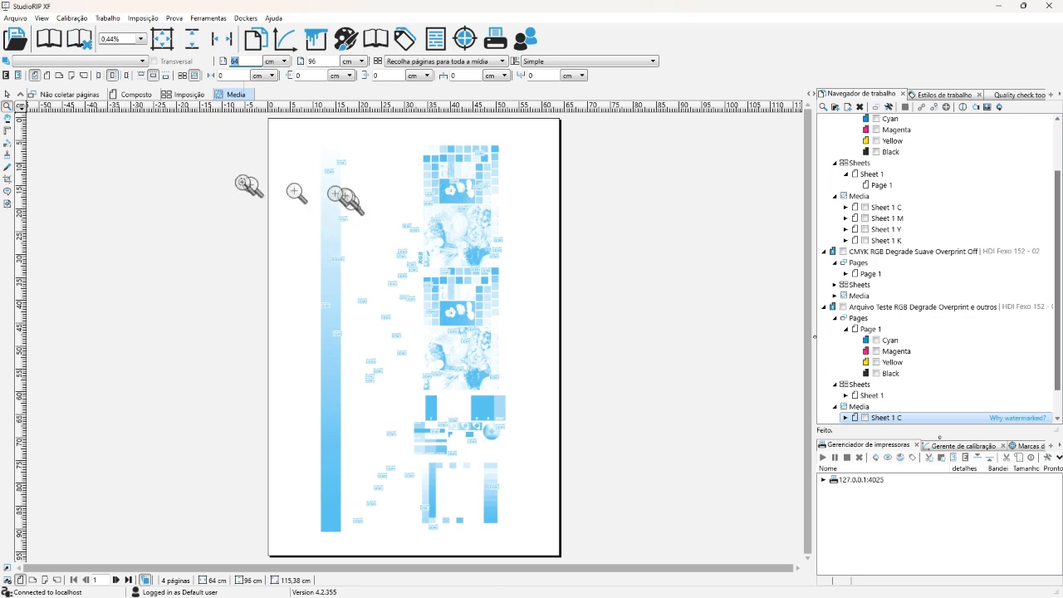
Show the composite page enlarged and pan with the hand tool from the gradients down to the linearization chart.
left_click(120, 96)
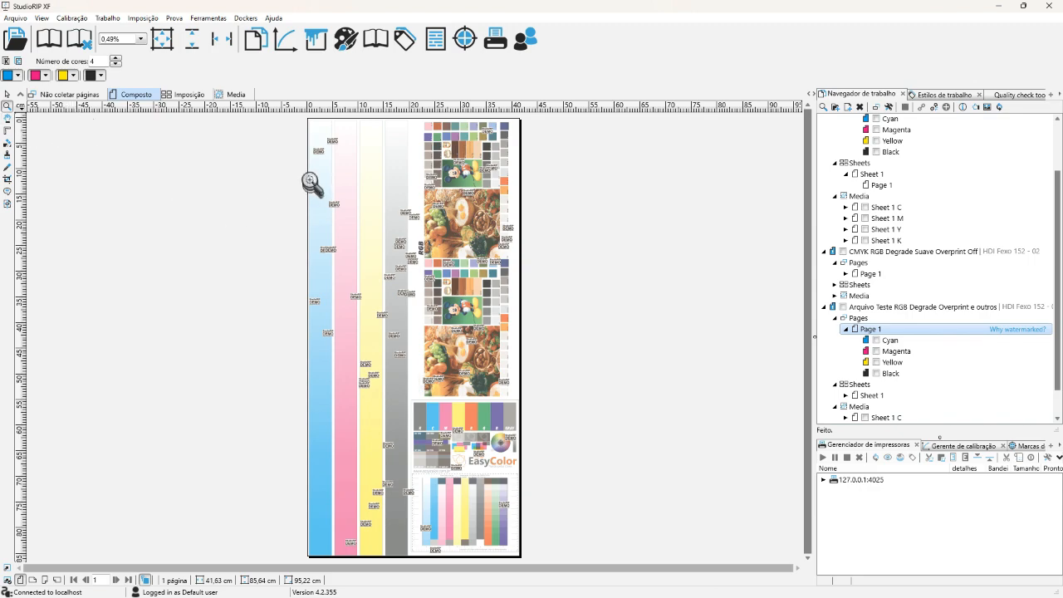
left_click_drag(313, 180, 407, 265)
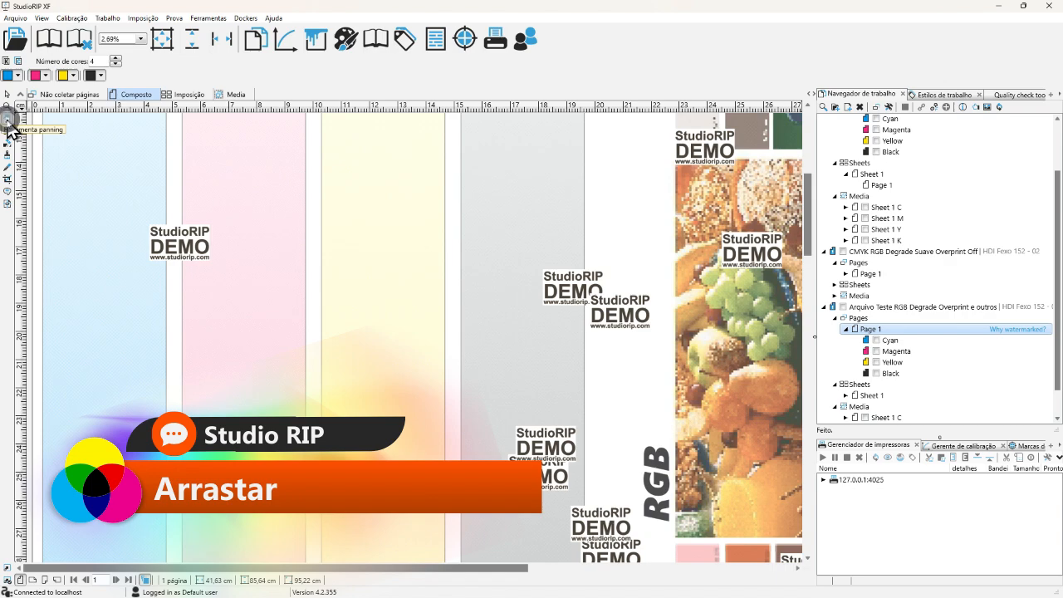
left_click(8, 118)
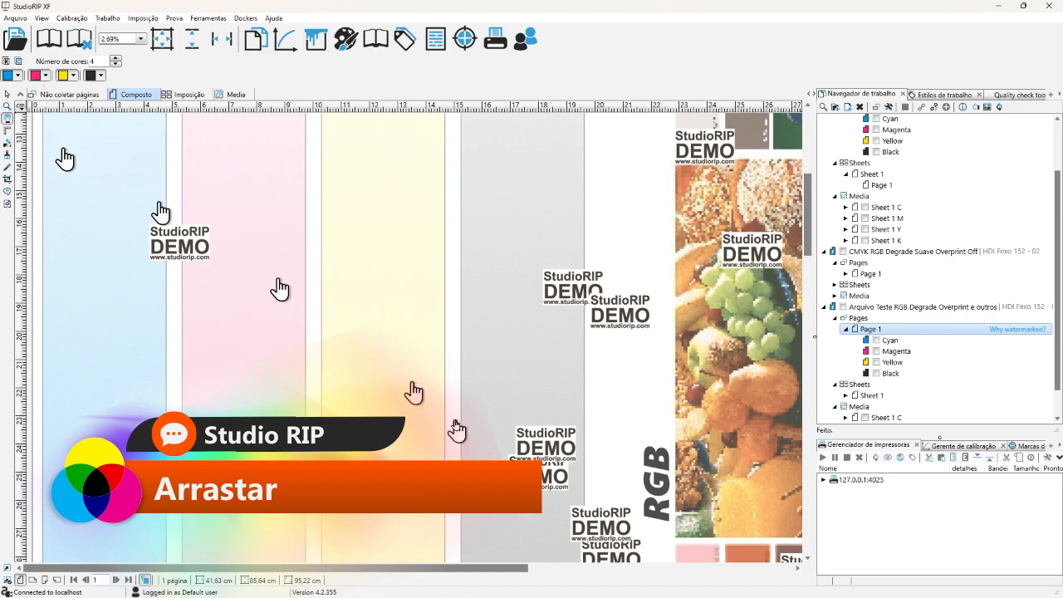
left_click_drag(510, 403, 621, 278)
left_click_drag(681, 506, 279, 348)
mouse_move(542, 398)
left_mouse_down()
mouse_move(532, 267)
mouse_move(547, 173)
left_mouse_up()
left_click_drag(493, 421, 510, 167)
left_click_drag(458, 419, 517, 186)
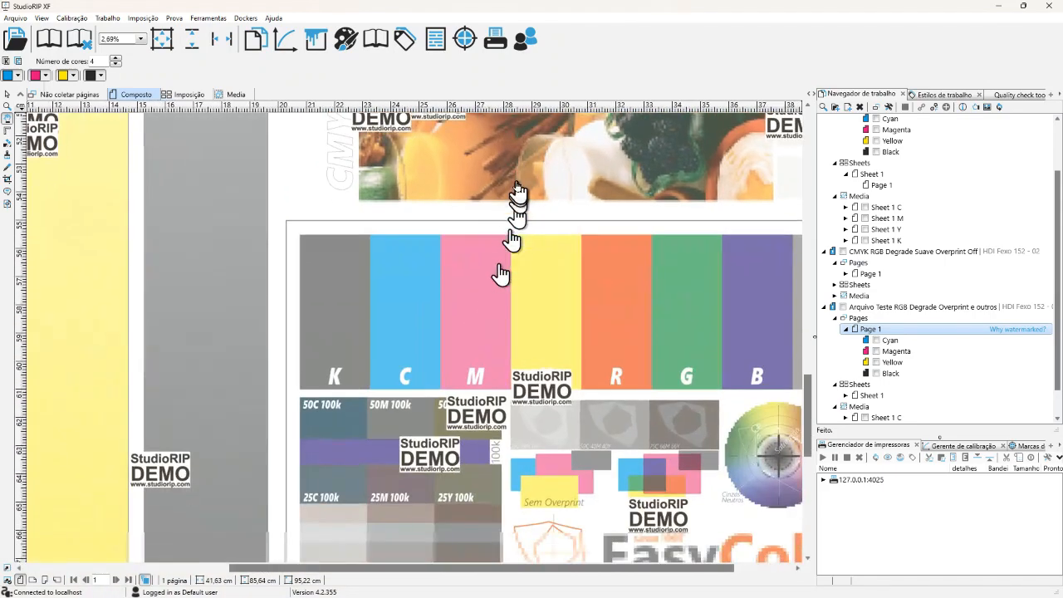
left_click_drag(411, 365, 489, 212)
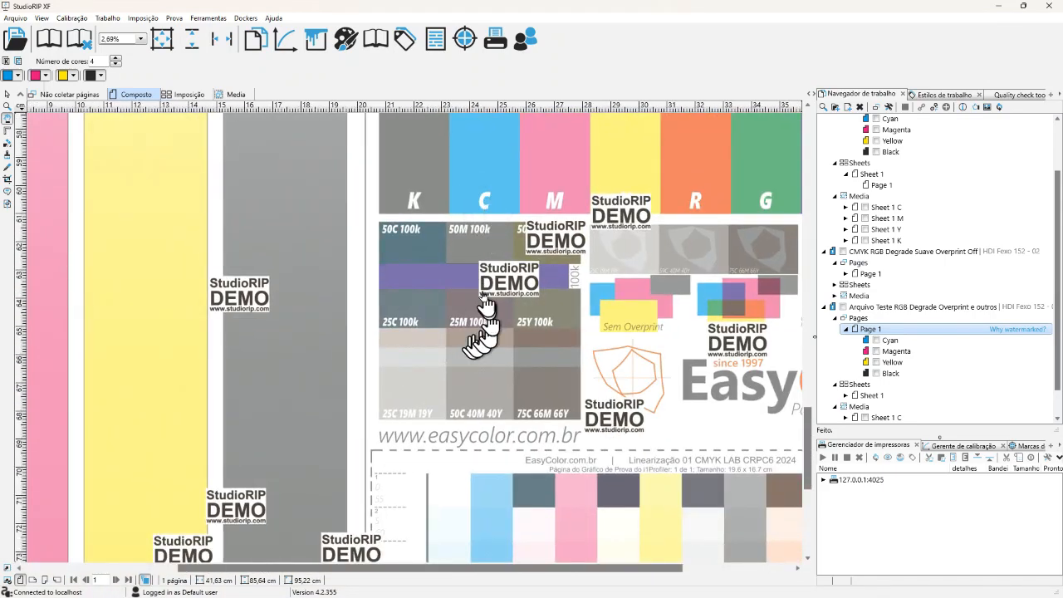
left_click_drag(448, 337, 480, 195)
left_click_drag(544, 374, 472, 234)
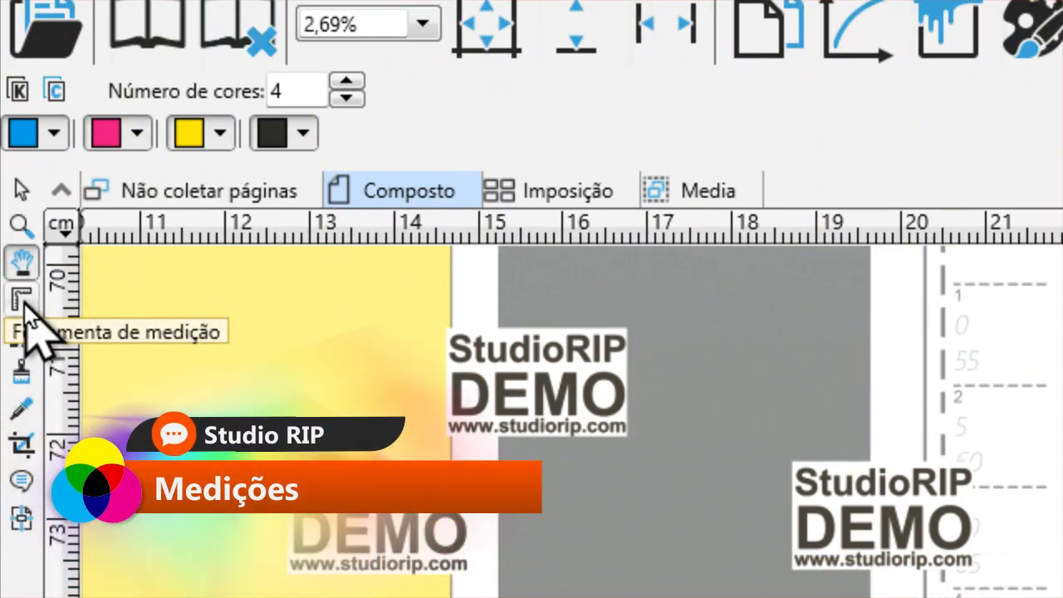
Measure across the linearization chart's patches, and from the yellow strip's lower corner across the black strip.
left_click(23, 312)
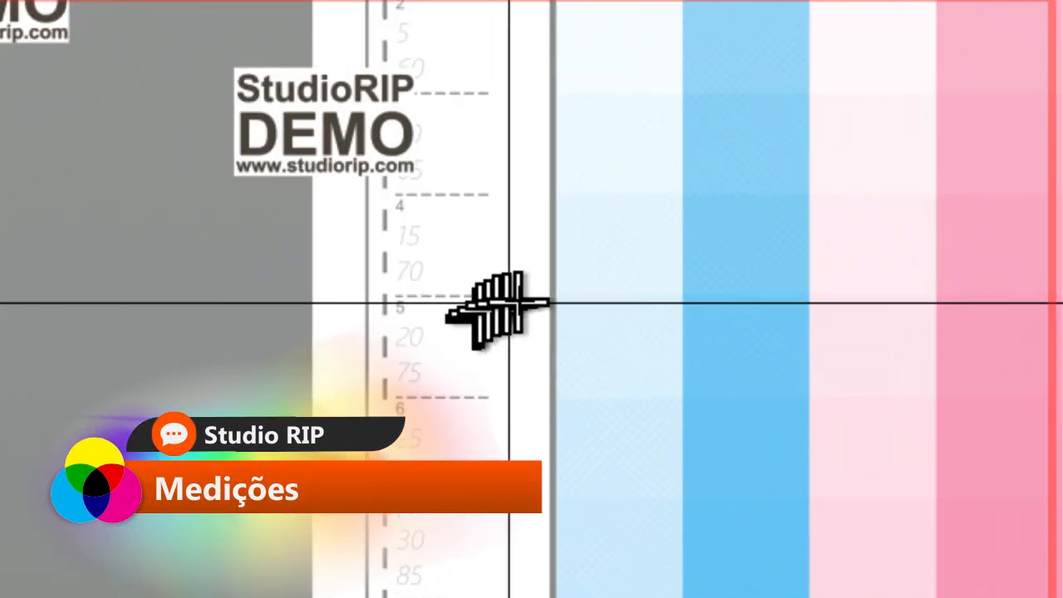
left_click(532, 297)
mouse_move(531, 298)
left_mouse_down()
mouse_move(1062, 300)
mouse_move(533, 299)
left_mouse_up()
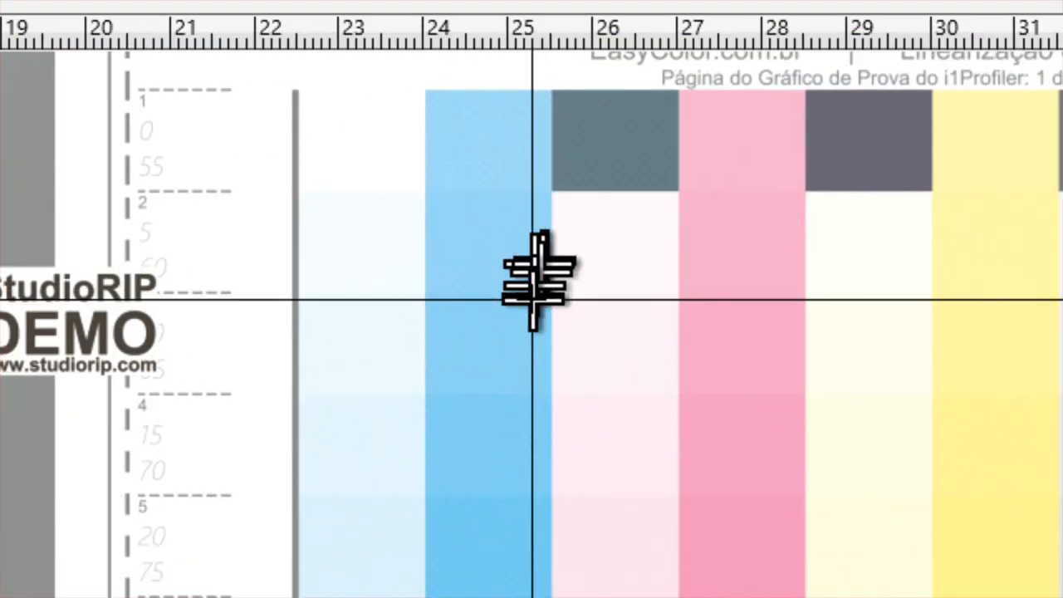
left_click_drag(553, 309, 726, 506)
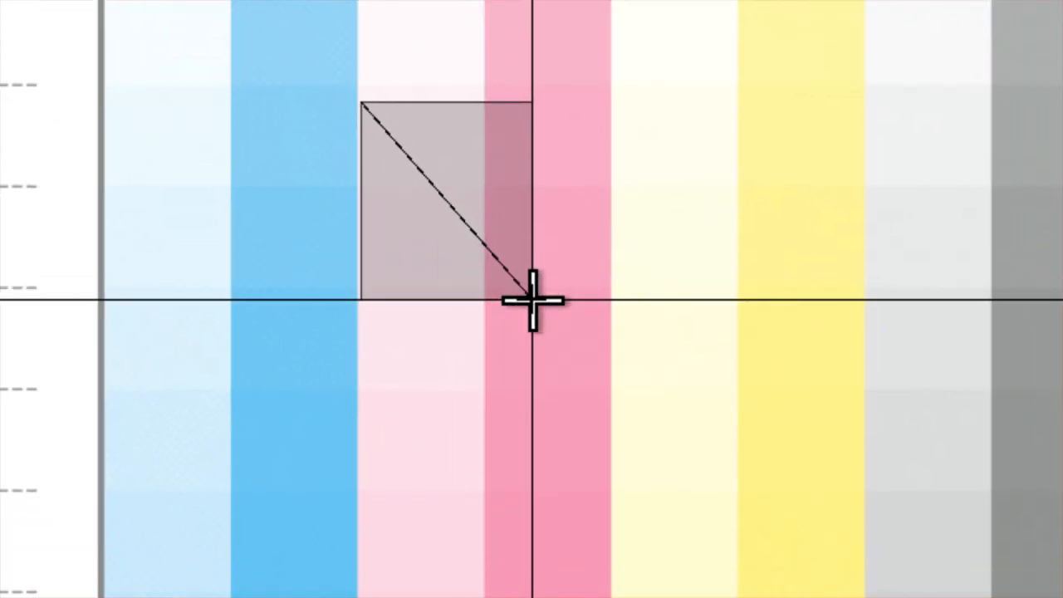
left_click_drag(532, 300, 533, 297)
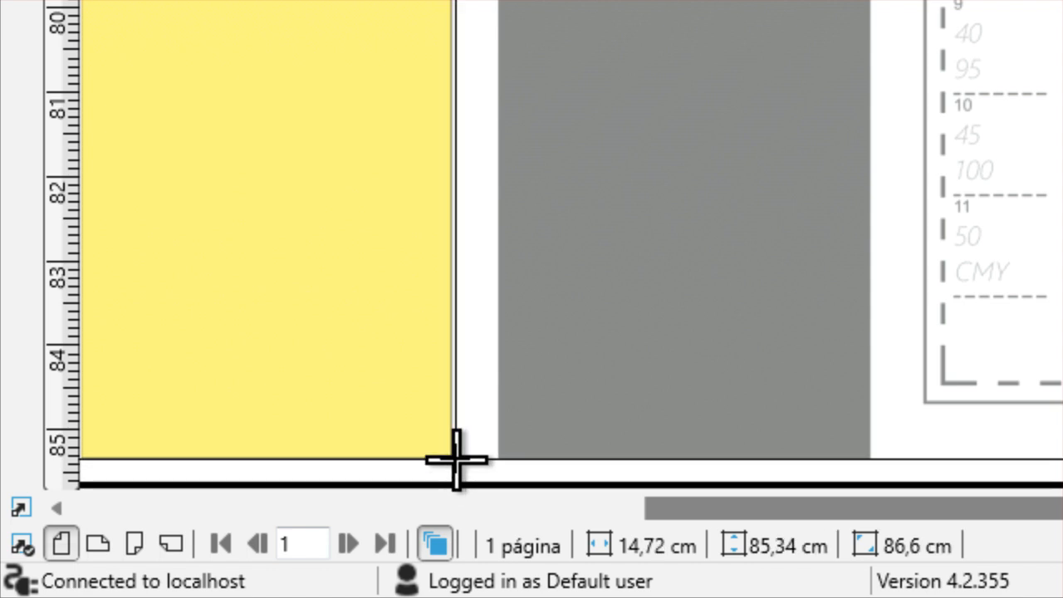
left_click(451, 459)
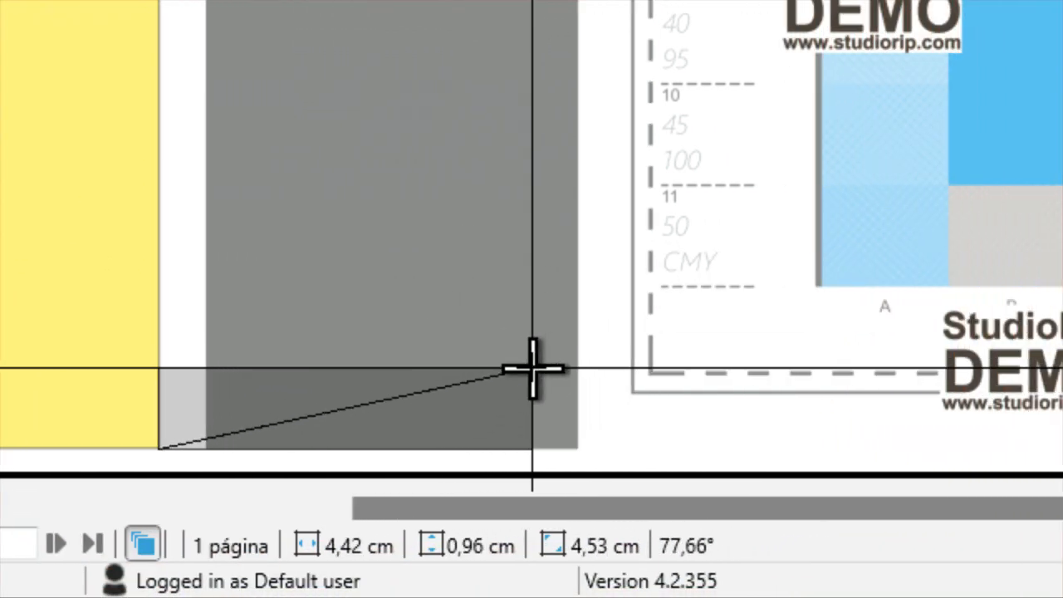
left_click(532, 368)
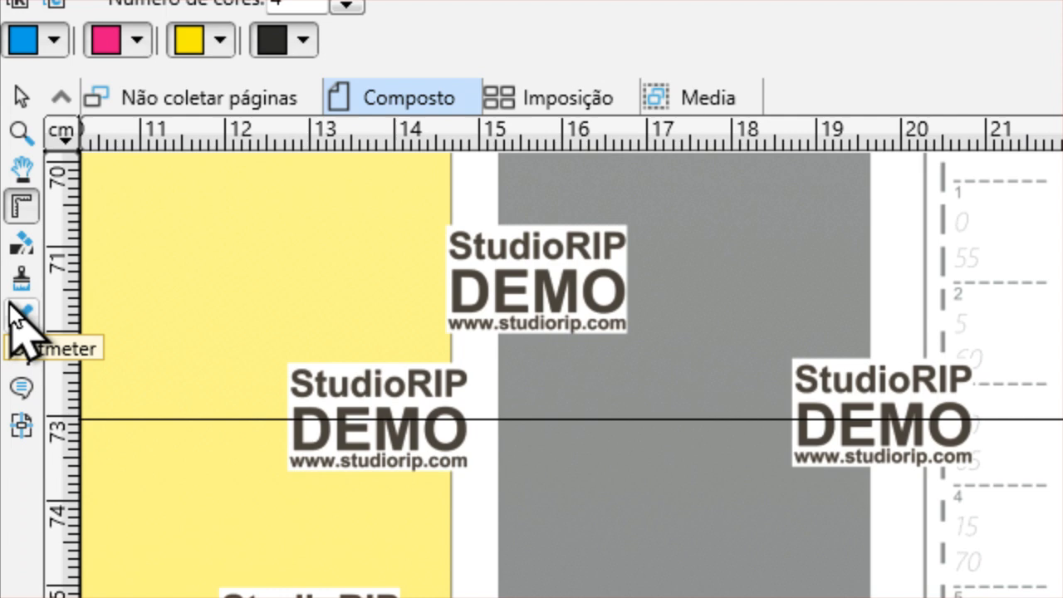
Read ink percentages with the Densitometer on the black strip and the light cyan patches of the chart.
left_click(21, 316)
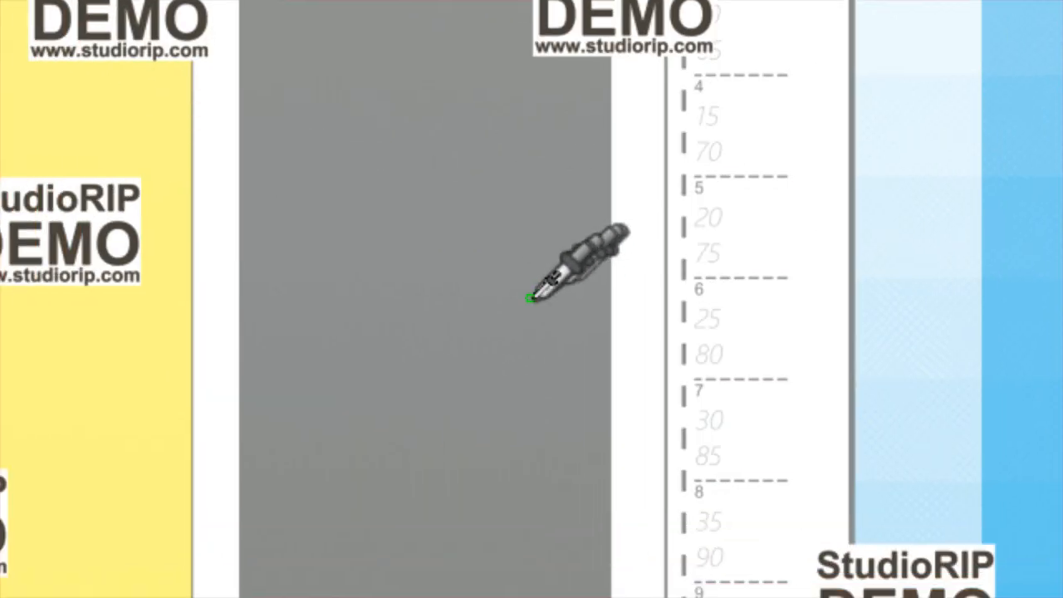
left_click(790, 597)
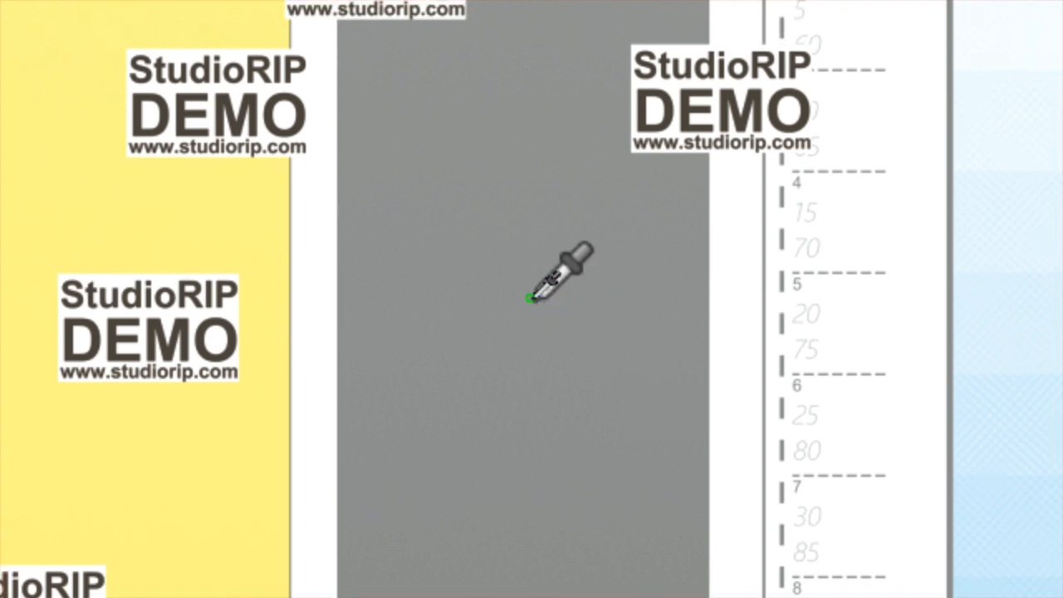
left_click_drag(435, 202, 435, 176)
left_click_drag(532, 299, 531, 299)
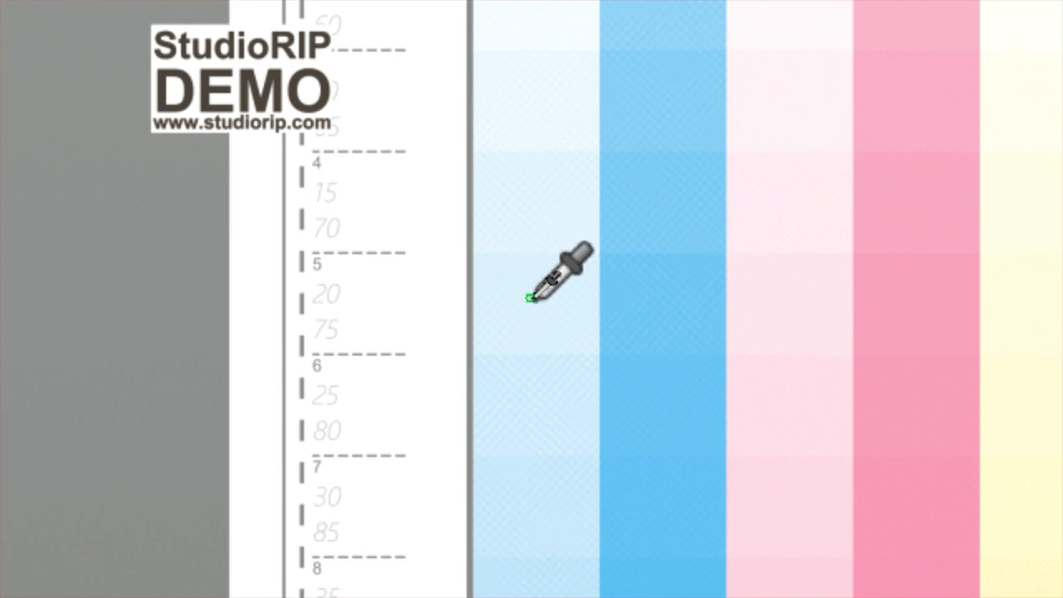
left_click(530, 297)
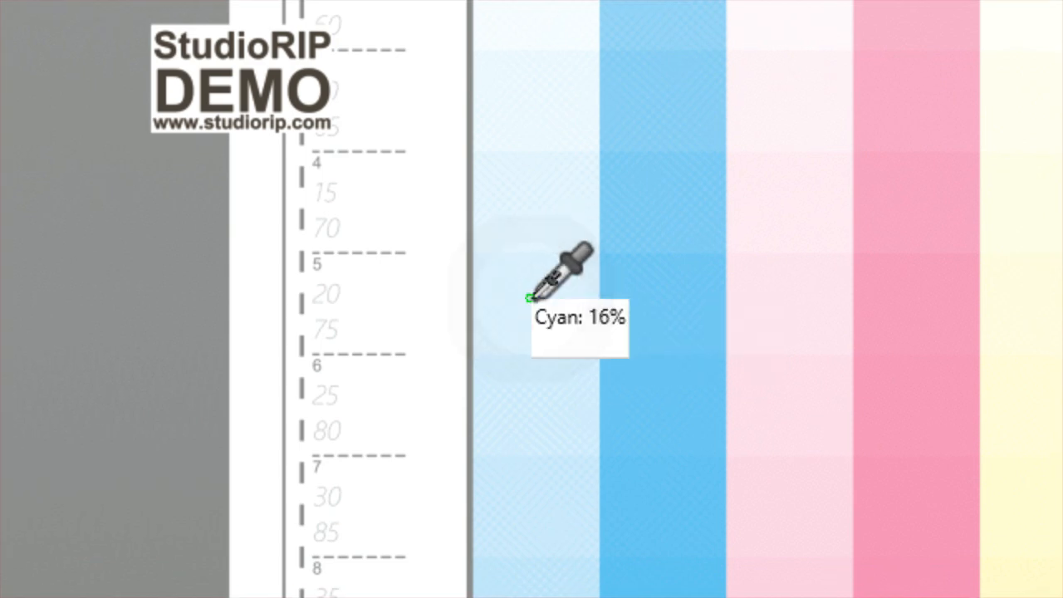
scroll(530, 297, "up", 1)
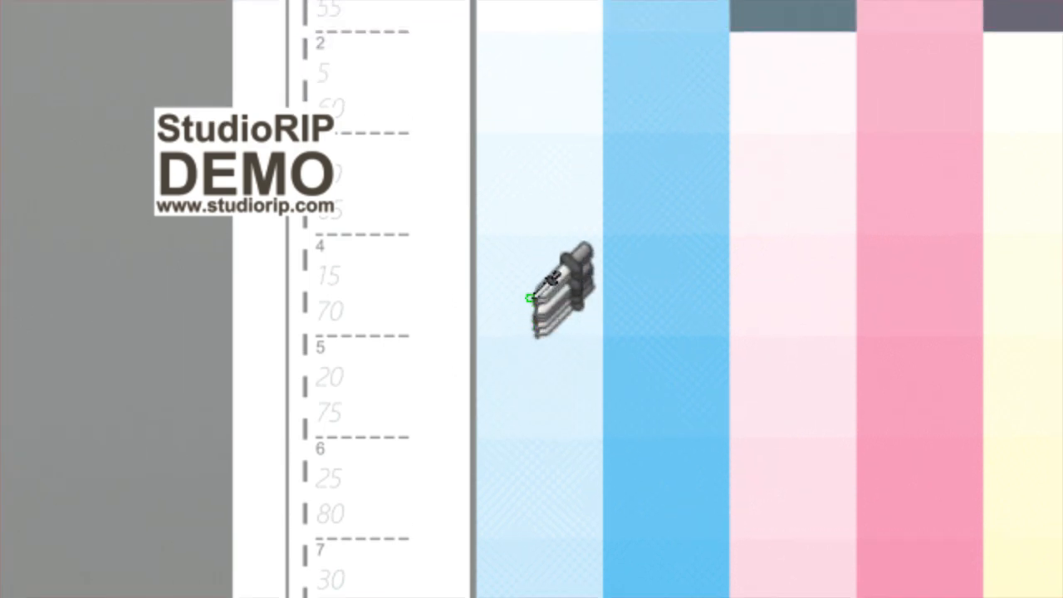
left_click(529, 297)
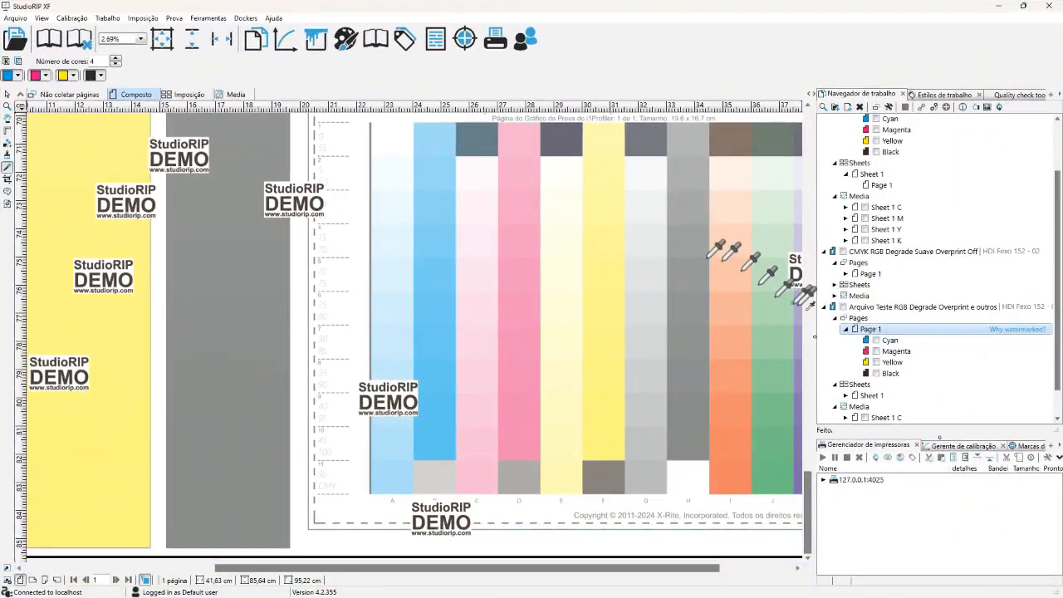
Remove the FLEXO 180 BUMP OFFSET response curve from the Arquivo Teste RGB Degrade Overprint e outros job's calibration and reprocess the job.
left_click(896, 309)
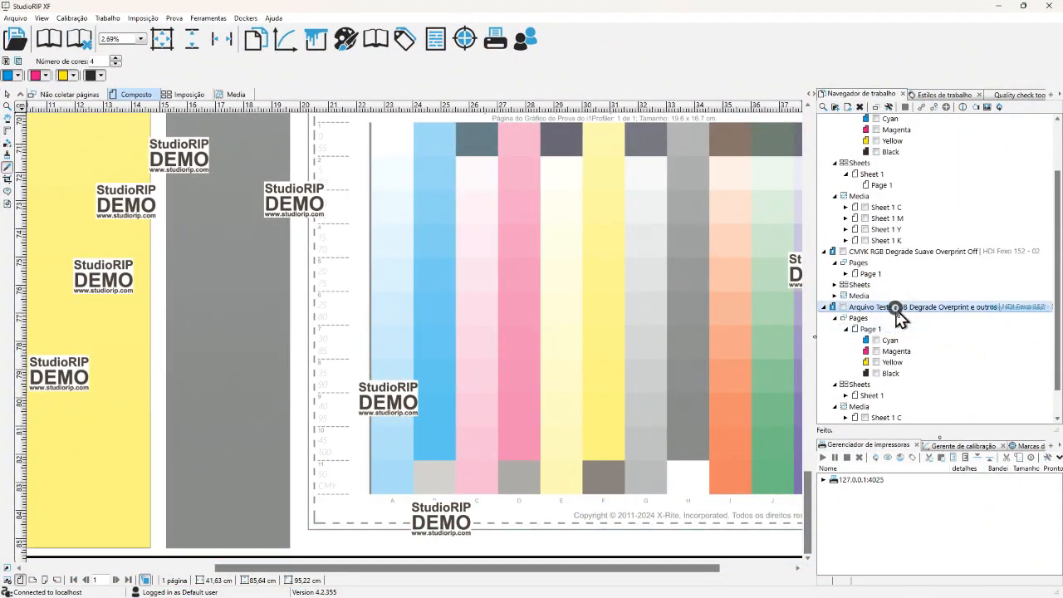
left_click(897, 308)
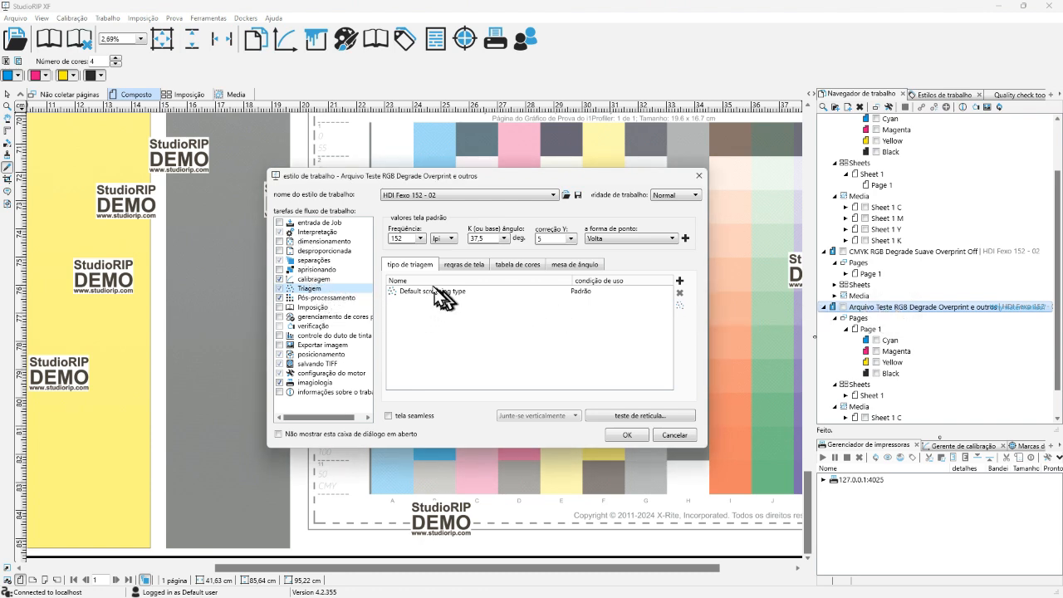
left_click(315, 279)
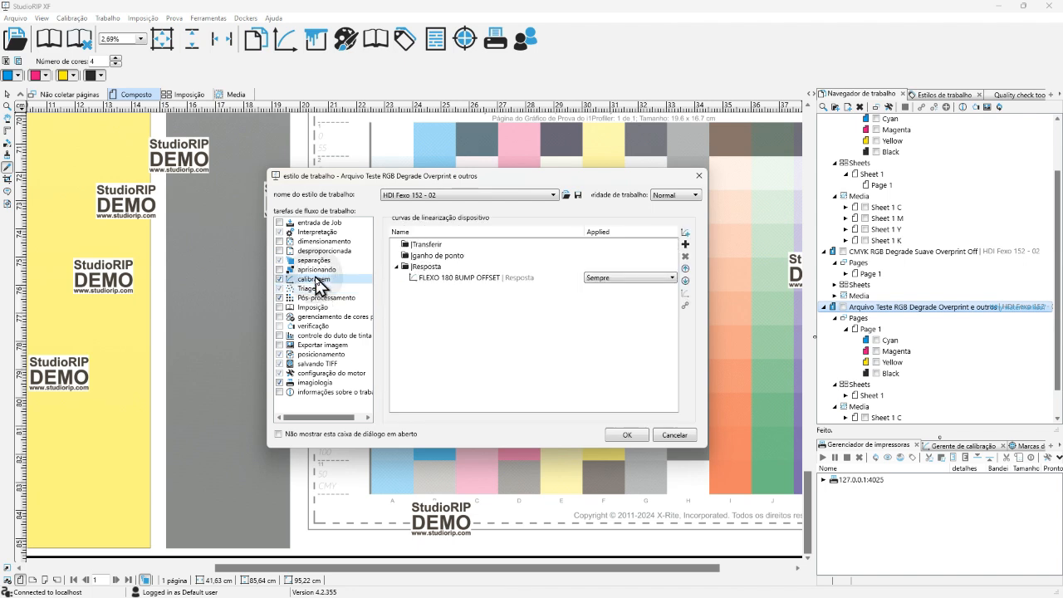
left_click(504, 277)
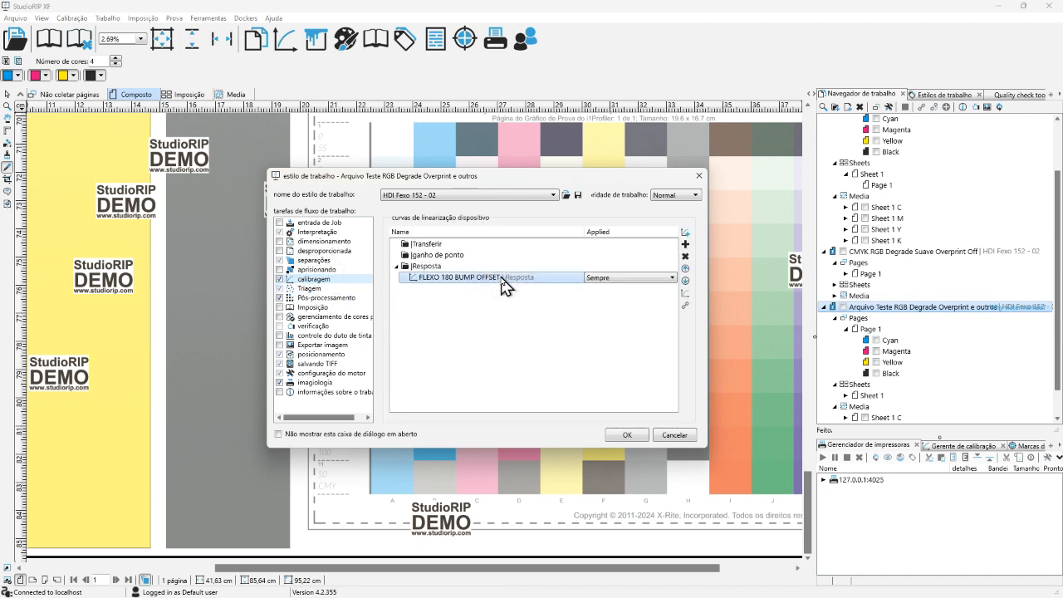
left_click(685, 256)
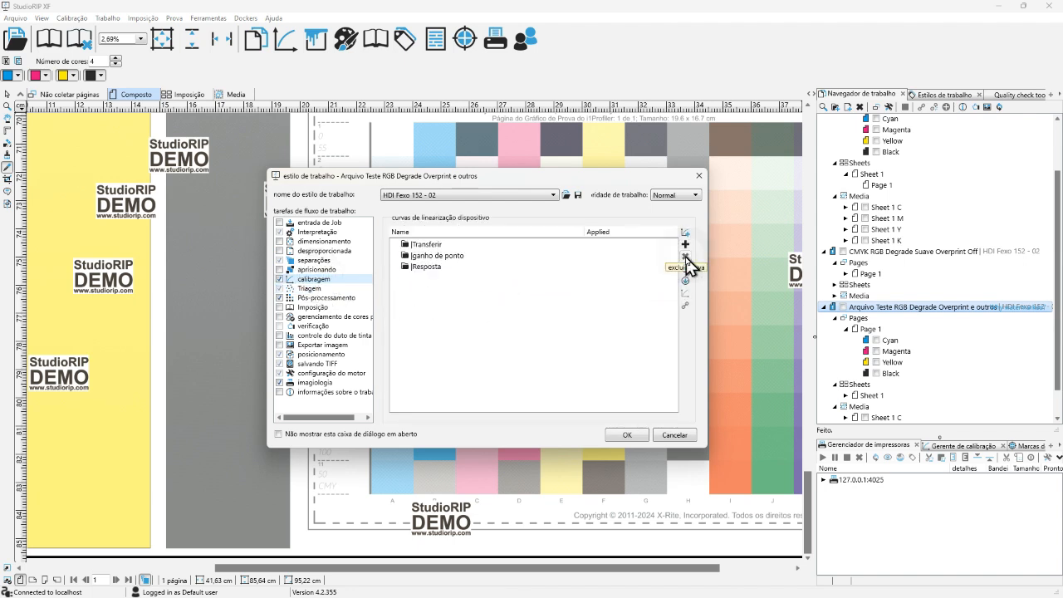
left_click(630, 435)
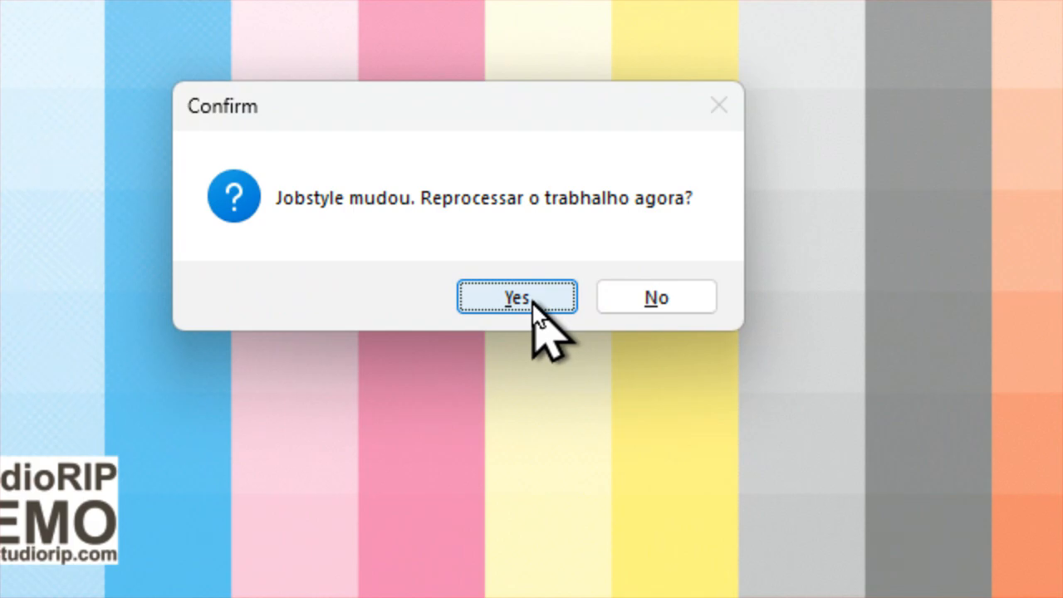
left_click(532, 304)
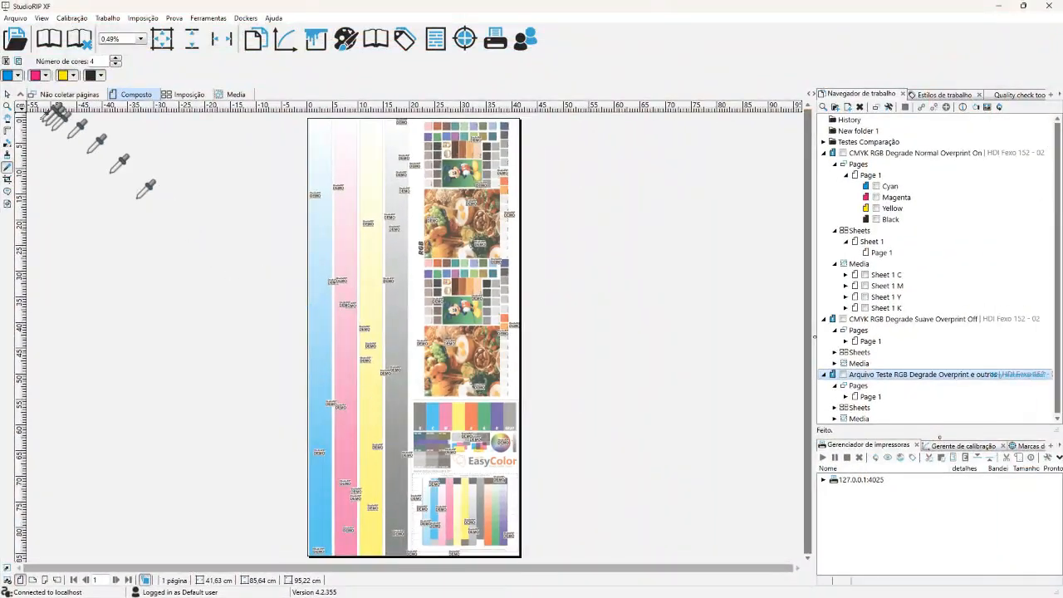
Enlarge the linearization chart of the reprocessed page and read ink percentages on its light cyan patches with the Densitometer.
left_click(7, 107)
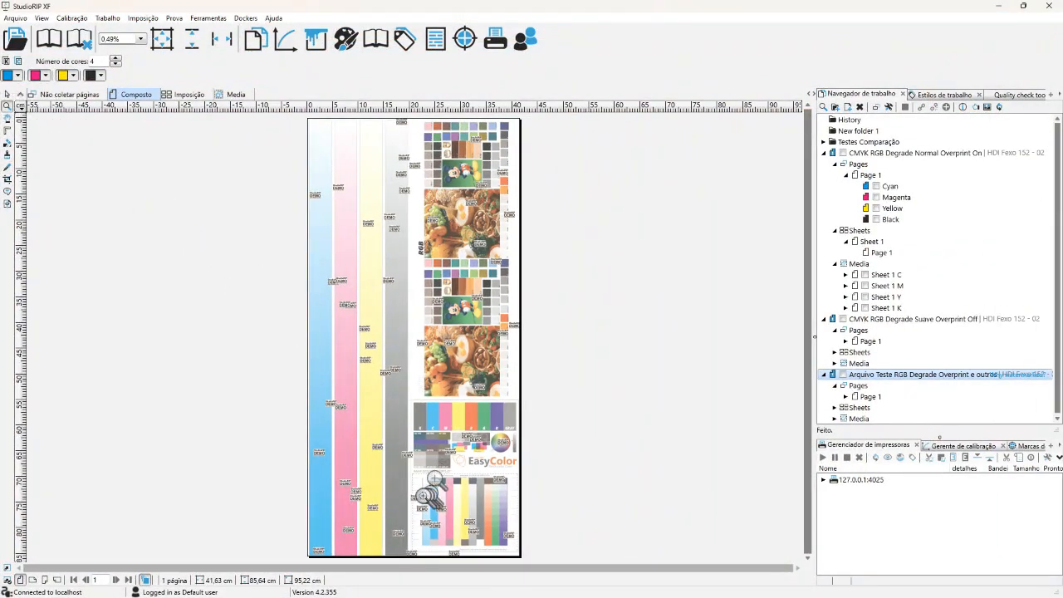
left_click_drag(399, 481, 453, 536)
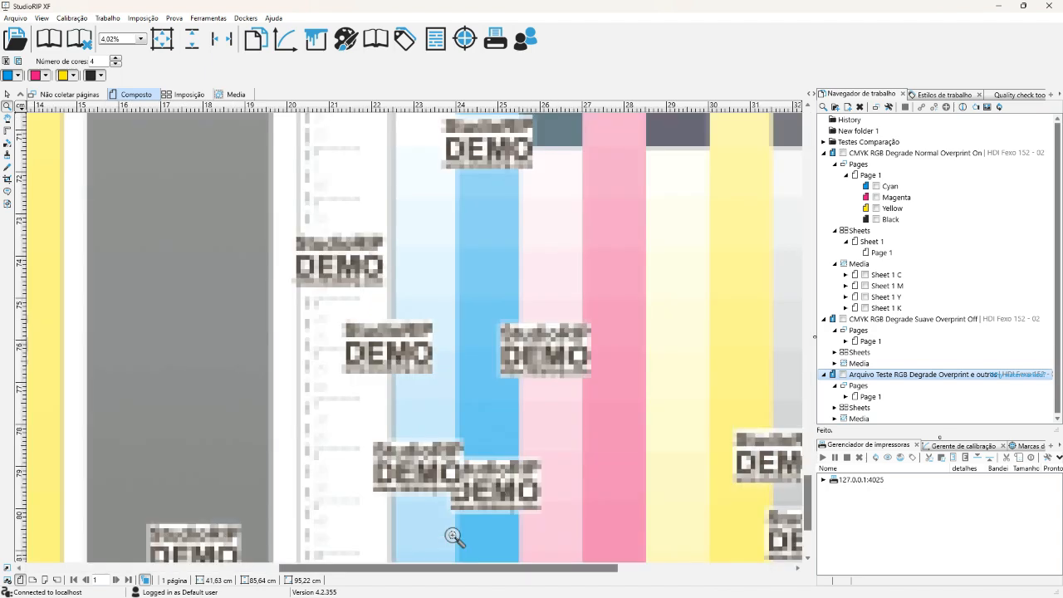
left_click_drag(290, 153, 610, 505)
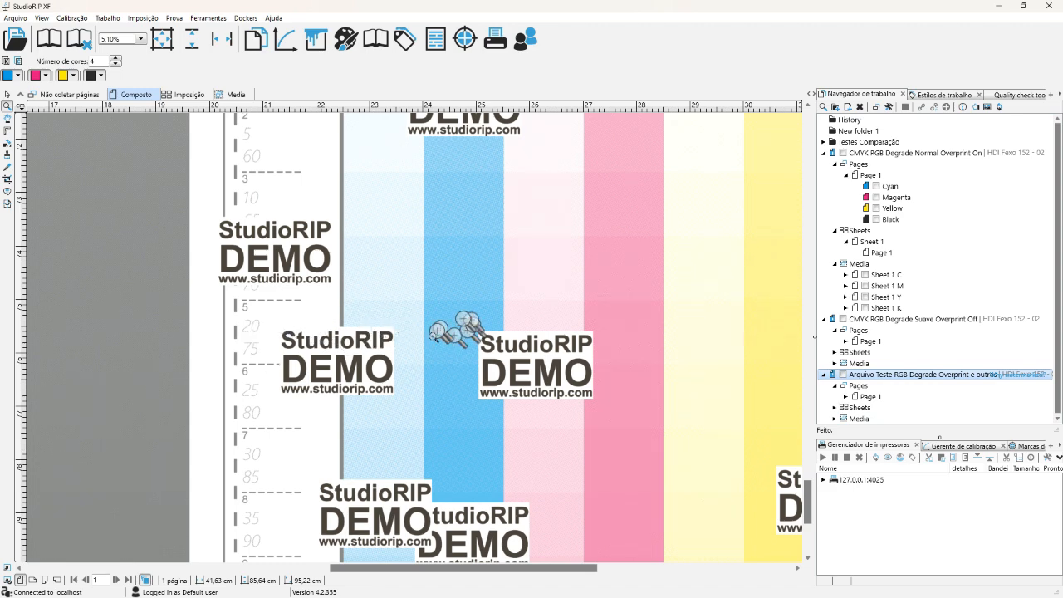
left_click(8, 169)
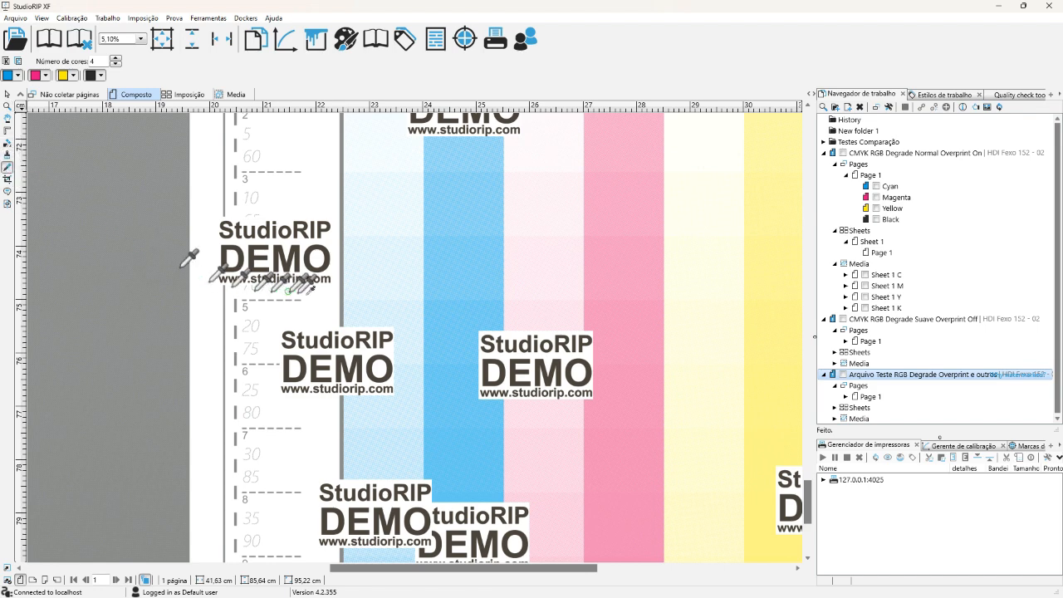
left_click(407, 318)
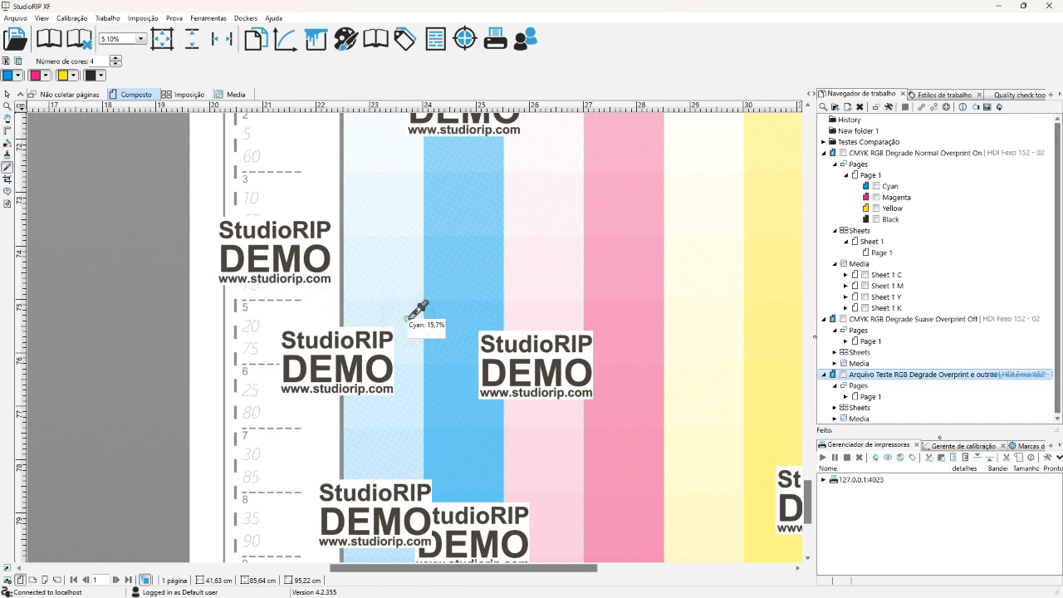
left_click(407, 265)
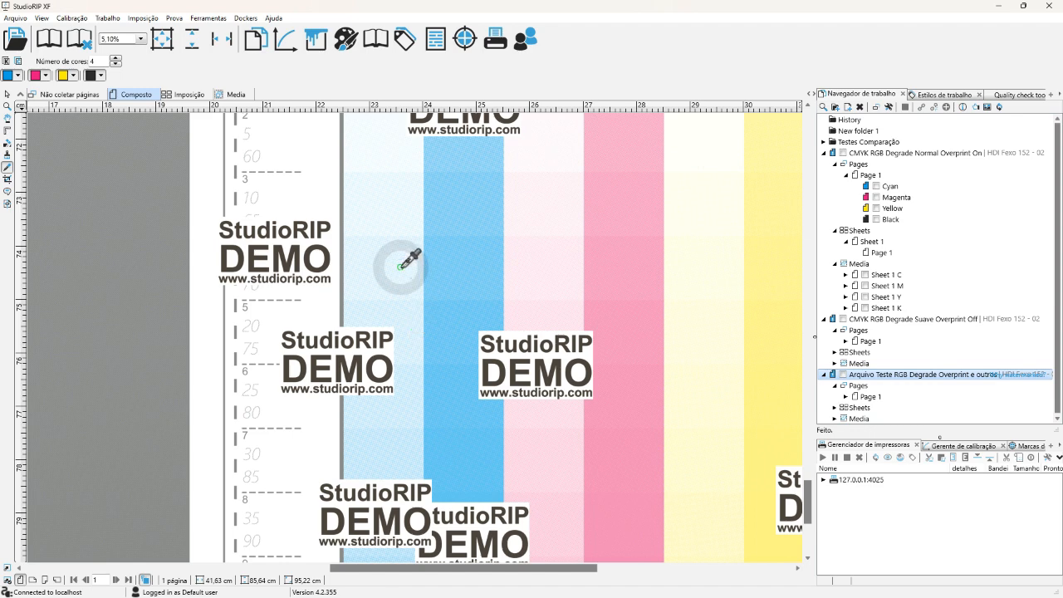
left_click(390, 208)
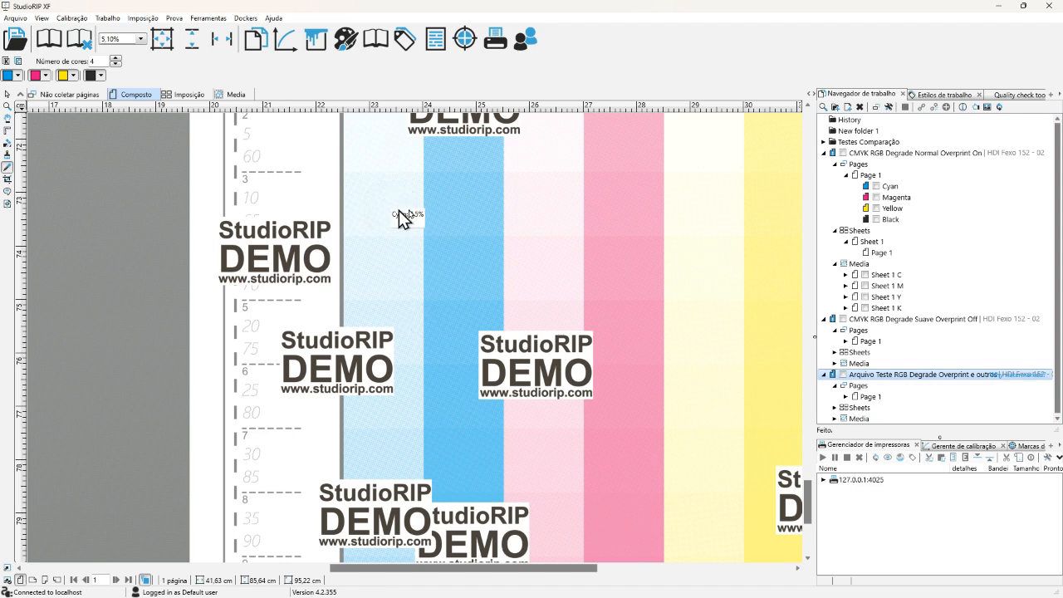
Read ink percentages on the darker cyan patches in the linearization chart's second column.
left_click(465, 202)
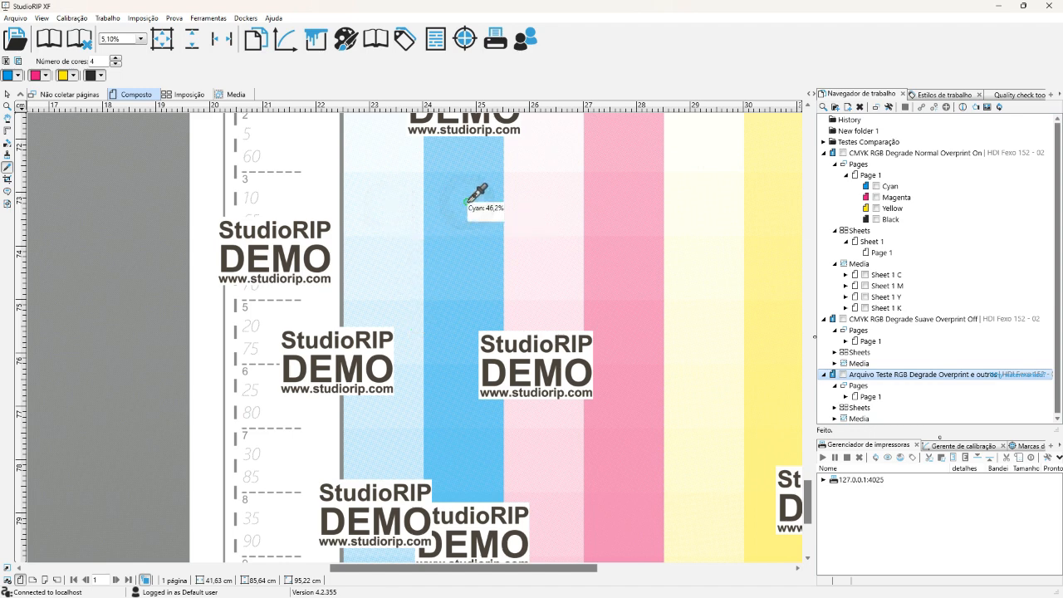
left_click(453, 265)
left_click(454, 266)
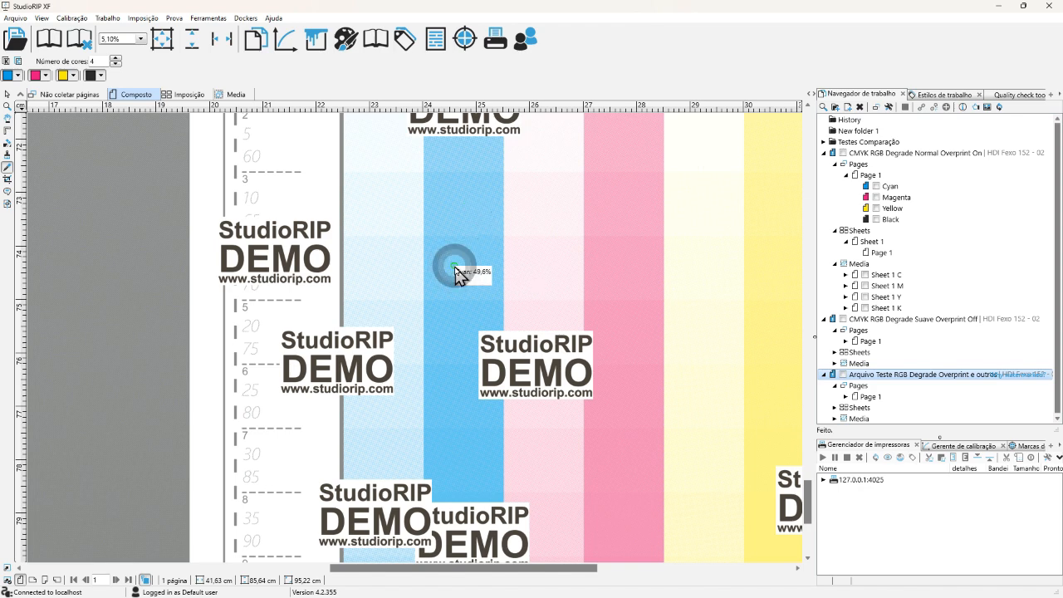
left_click(475, 279)
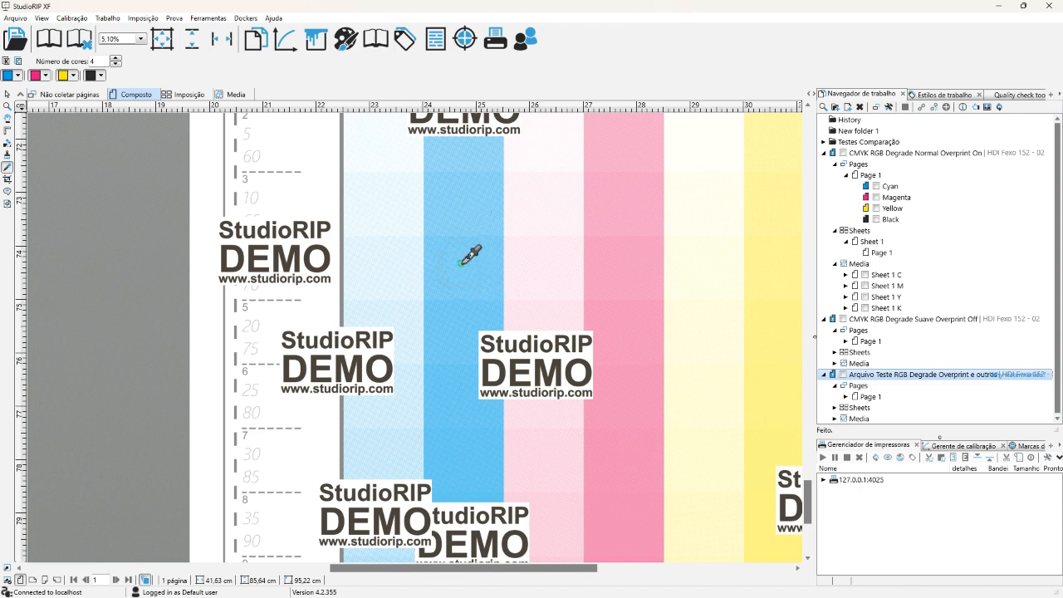
Widen the Densitometer's sampling circle and sample the chart's light and dark cyan patches and the black strip.
mouse_move(460, 264)
left_mouse_down()
mouse_move(448, 243)
mouse_move(444, 253)
left_mouse_up()
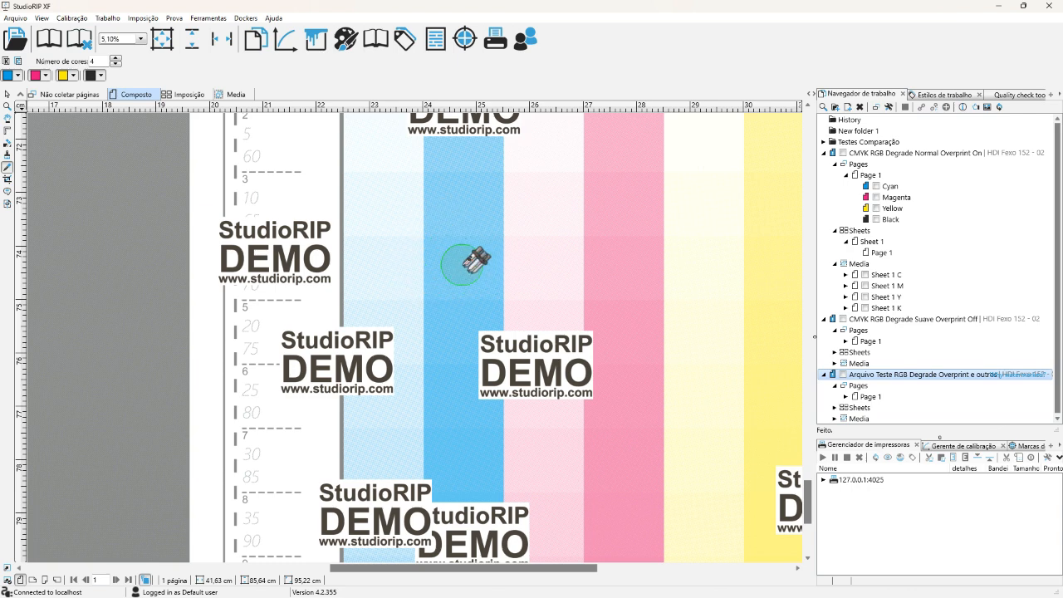
left_click(392, 272)
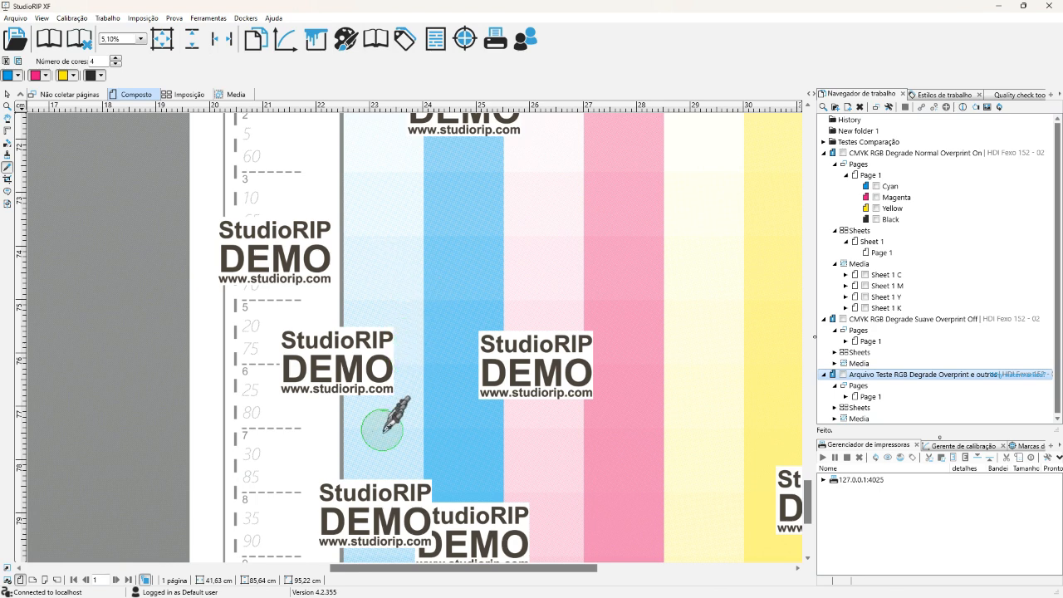
left_click(391, 456)
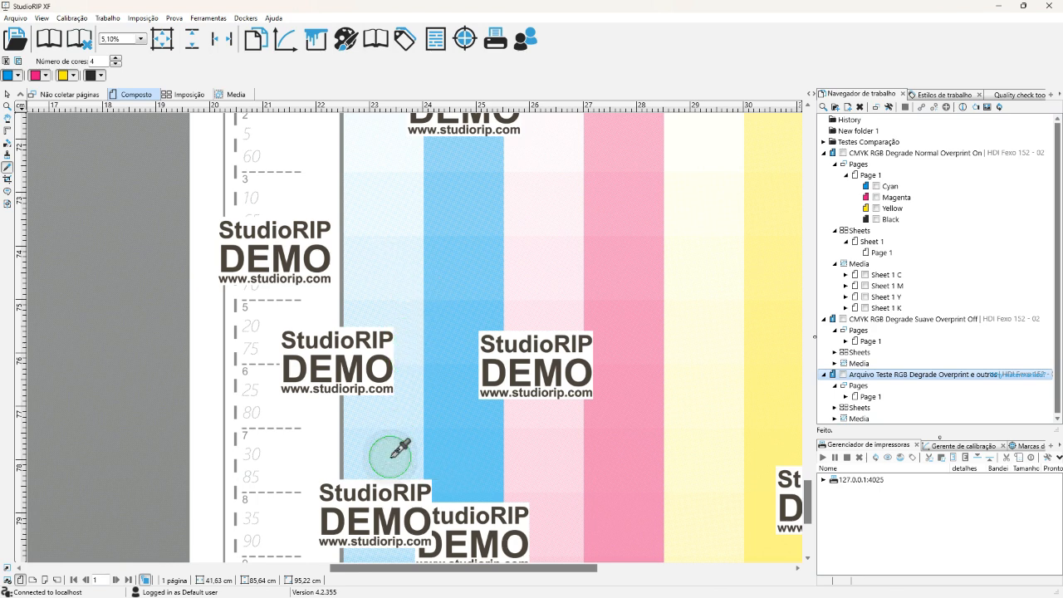
left_click(465, 450)
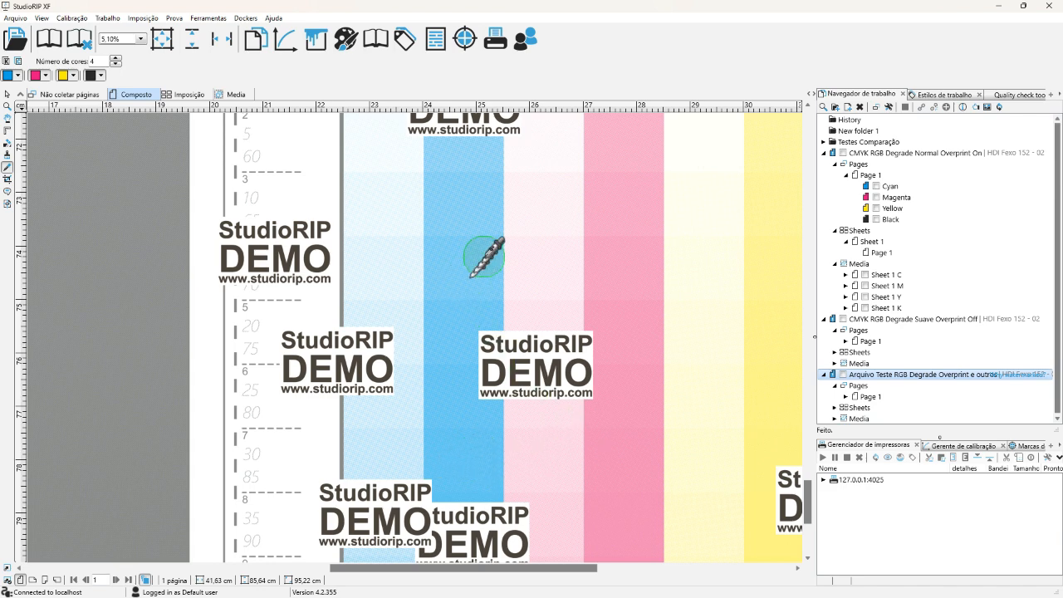
left_click(115, 220)
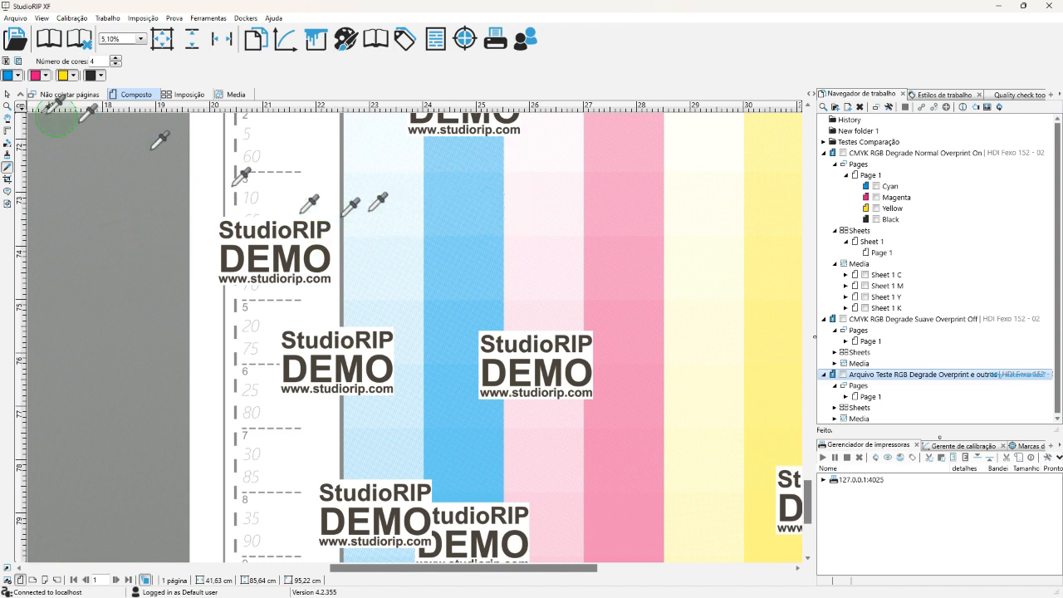
Read ink percentages on the 25C 19M 19Y patch, the neighbouring grey patch and the 50M 100k patch of the overprint chart.
left_click(7, 119)
left_click_drag(482, 225, 510, 498)
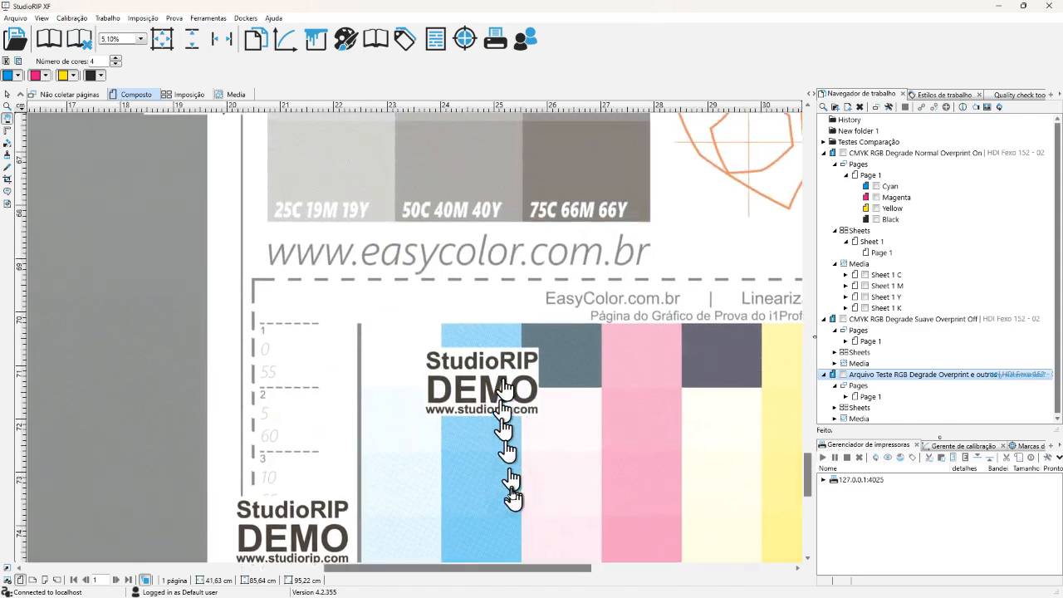
left_click_drag(500, 266, 446, 452)
left_click_drag(407, 308, 446, 380)
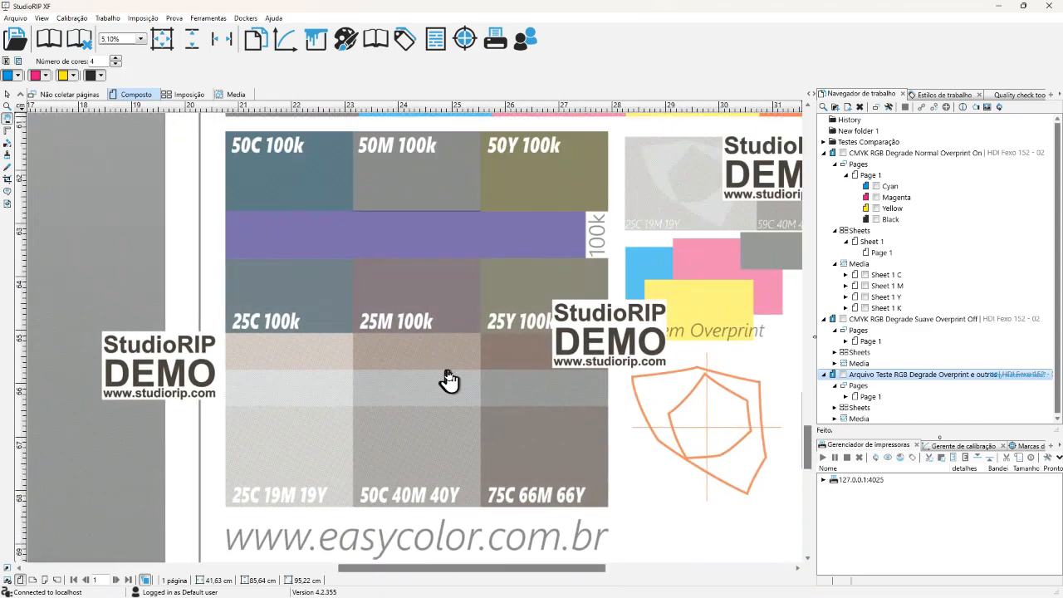
left_click(8, 166)
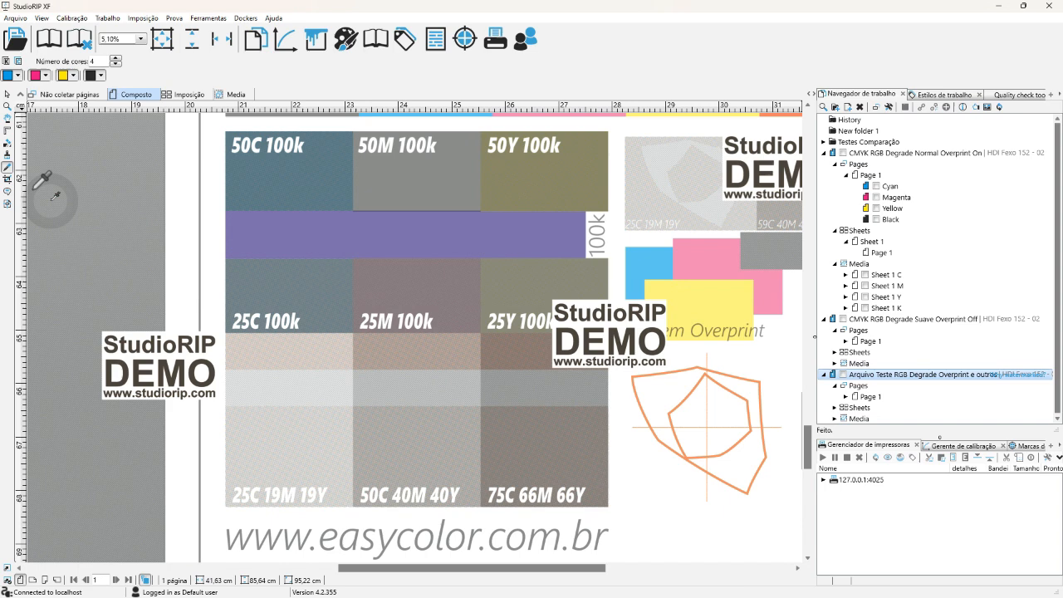
left_click(298, 447)
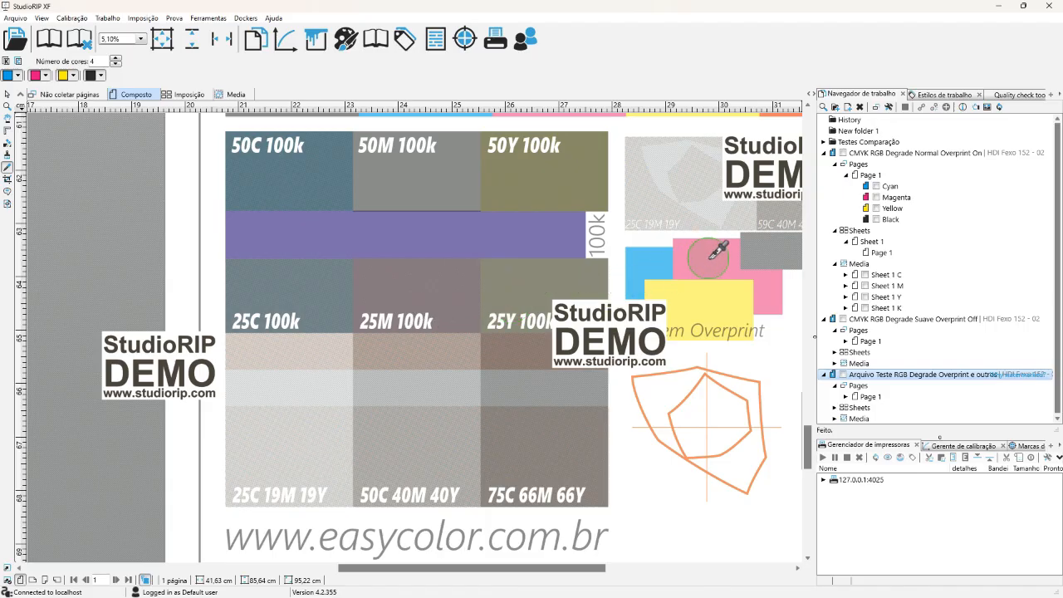
left_click(699, 178)
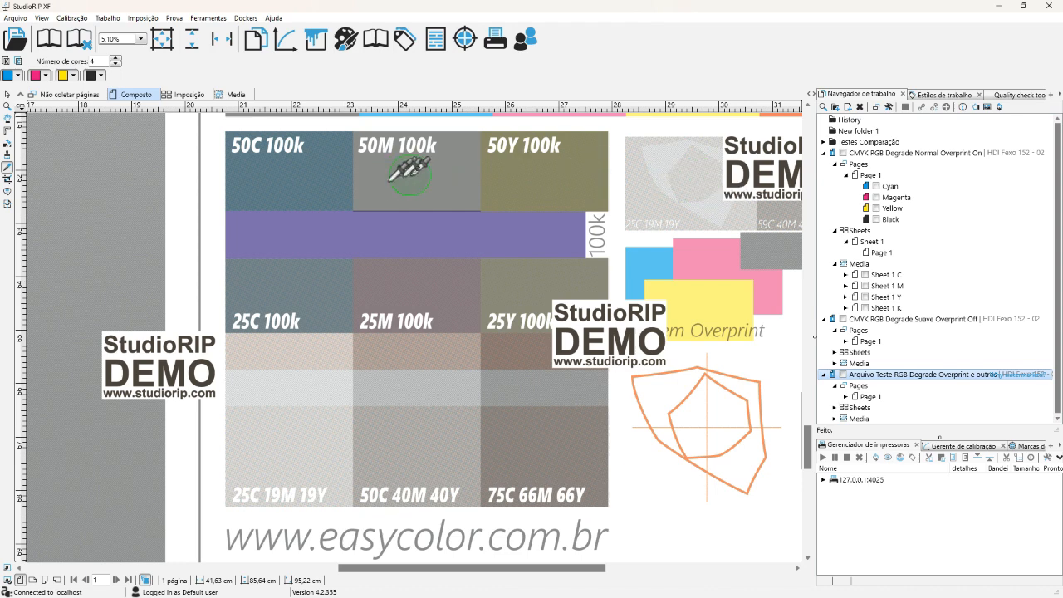
mouse_move(424, 172)
left_mouse_down()
mouse_move(486, 225)
mouse_move(428, 172)
left_mouse_up()
Read the ink percentages at several points along the violet bar between the 100k overprint patches.
left_click(382, 235)
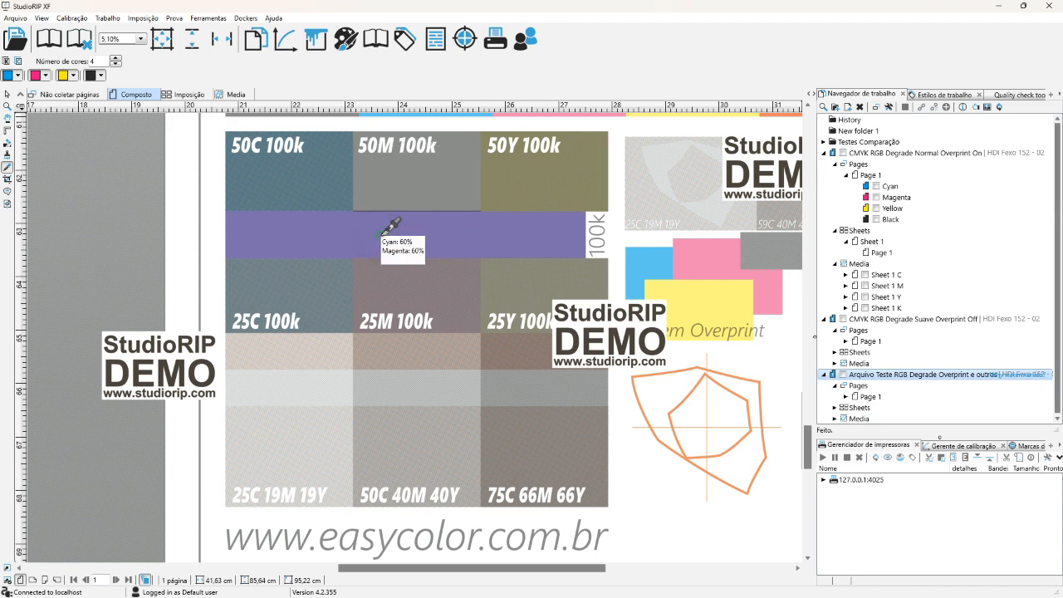
left_click(532, 229)
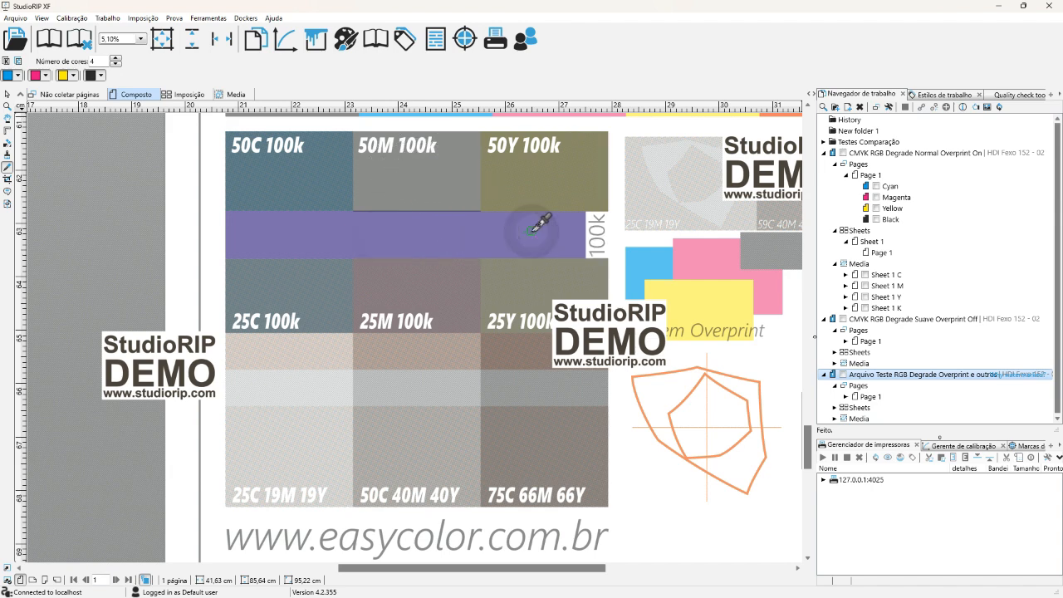
left_click(390, 226)
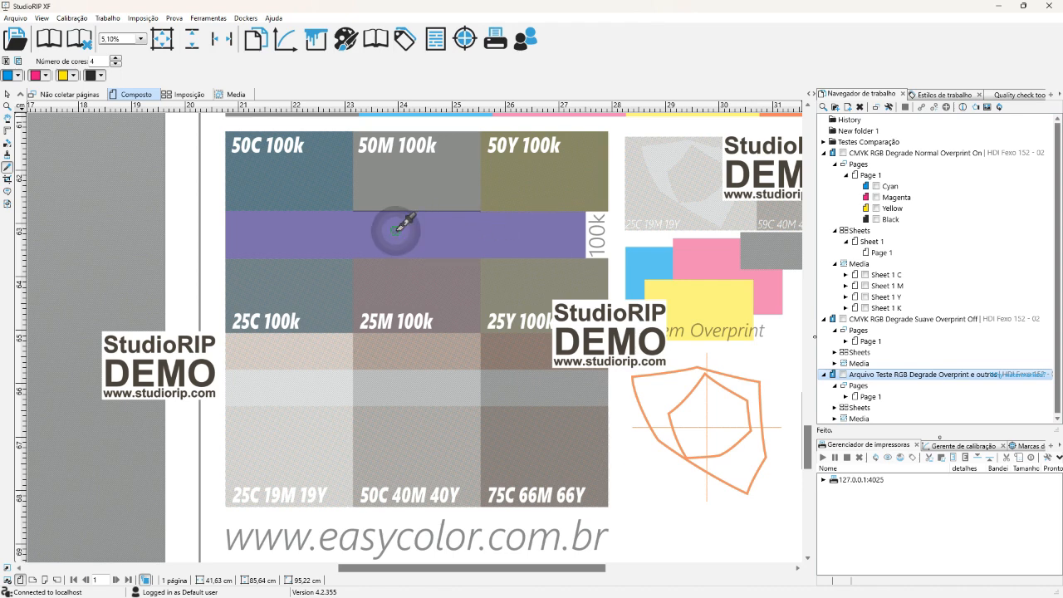
left_click(304, 225)
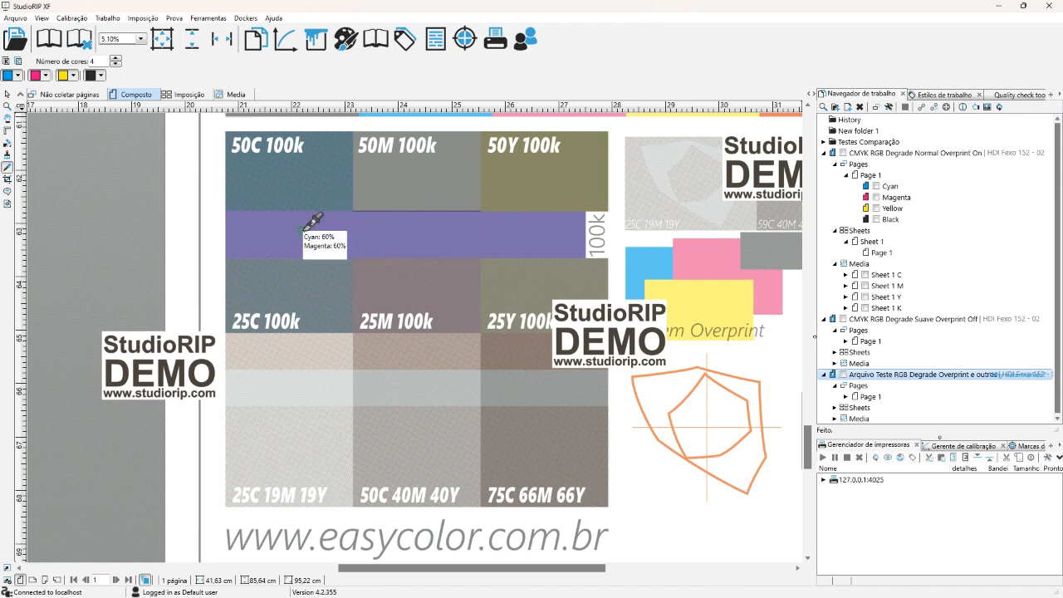
scroll(811, 147, "up", 3)
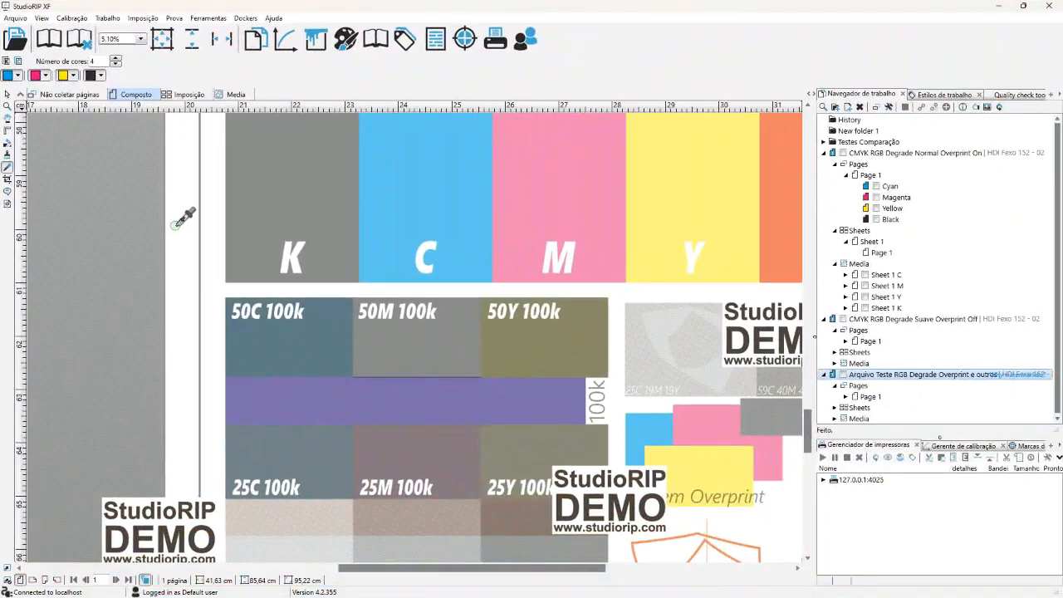
Show the whole composite page, view the Cyan ink's colour list, and switch off the Cyan separation's display.
left_click(162, 38)
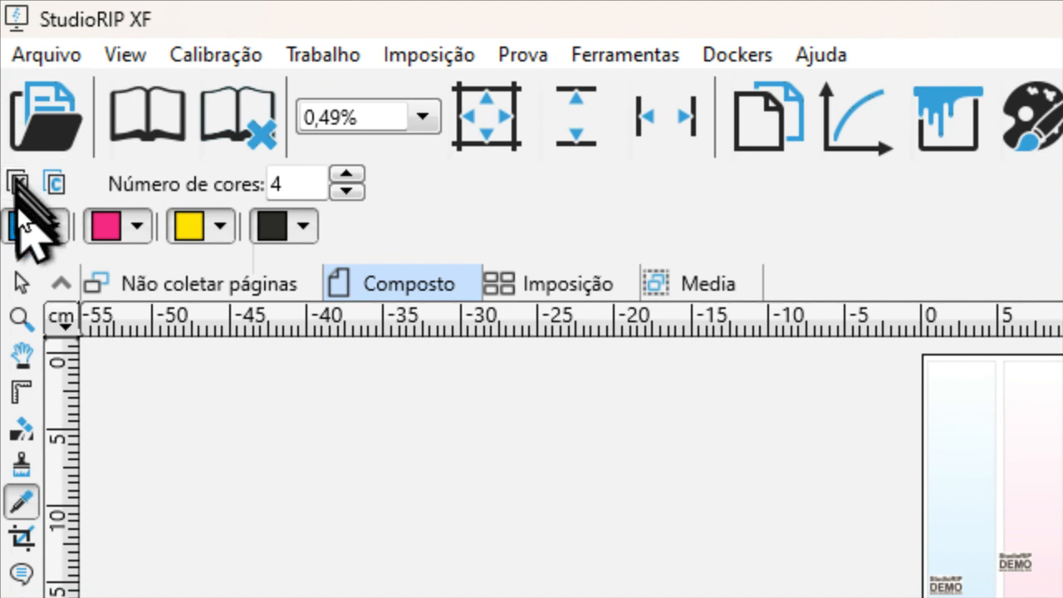
left_click(55, 226)
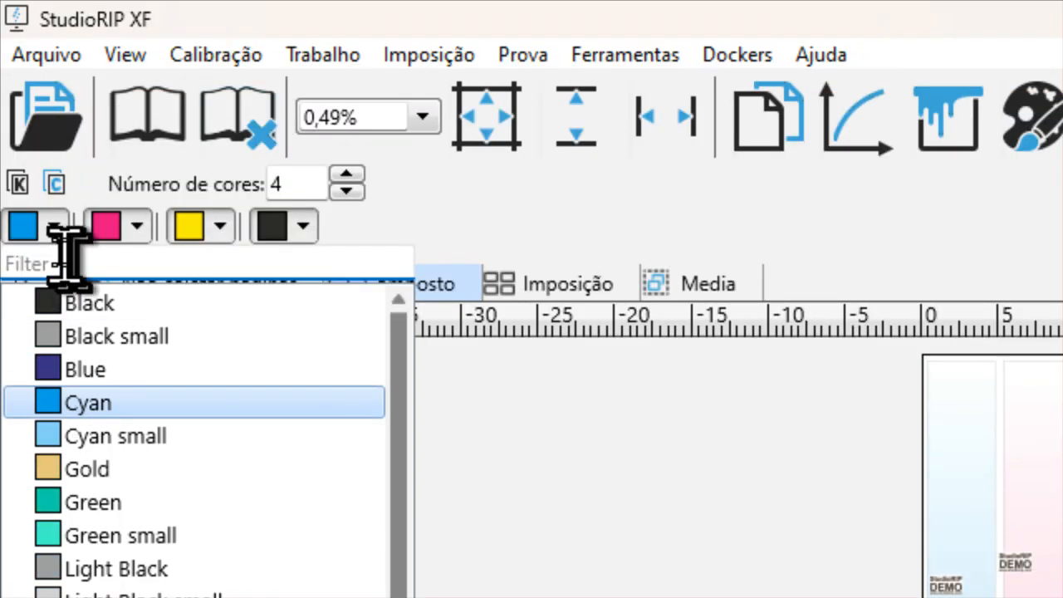
left_click(53, 129)
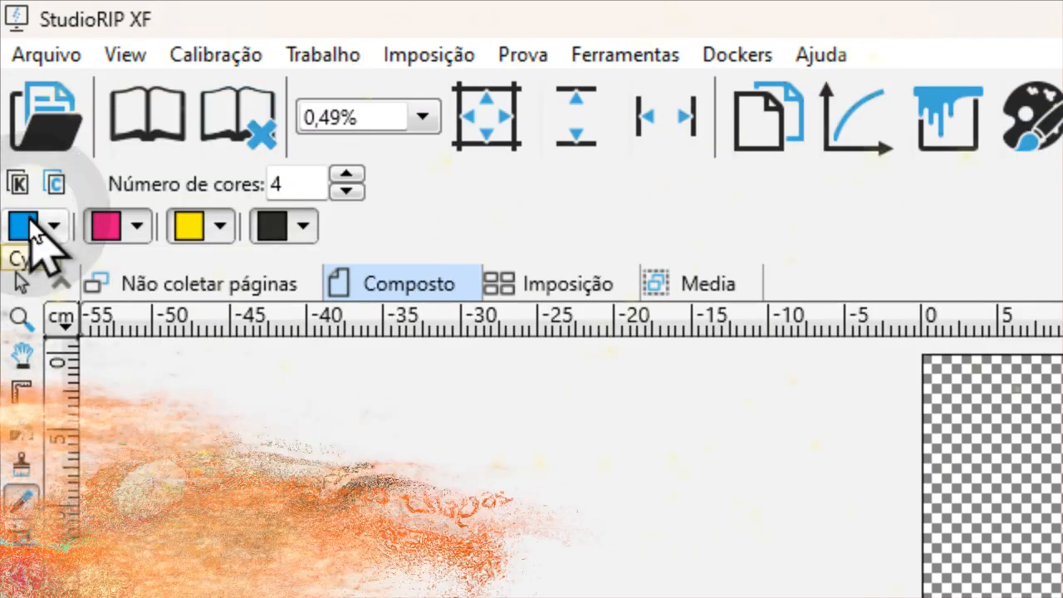
Switch off the Magenta and Yellow separations to inspect the remaining plates, and display Yellow, Magenta and Cyan again.
left_click(112, 232)
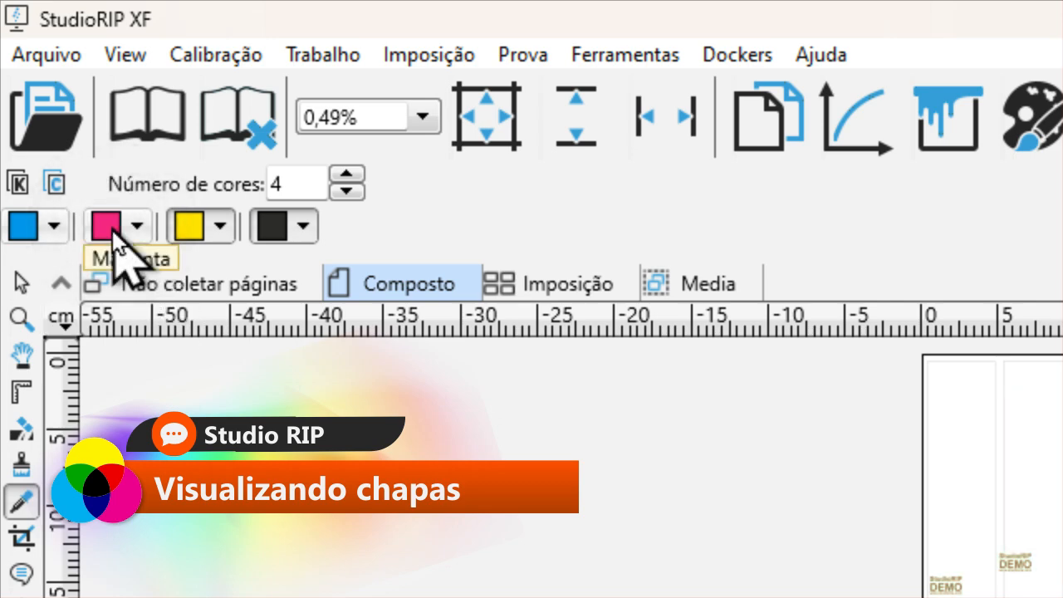
left_click(193, 226)
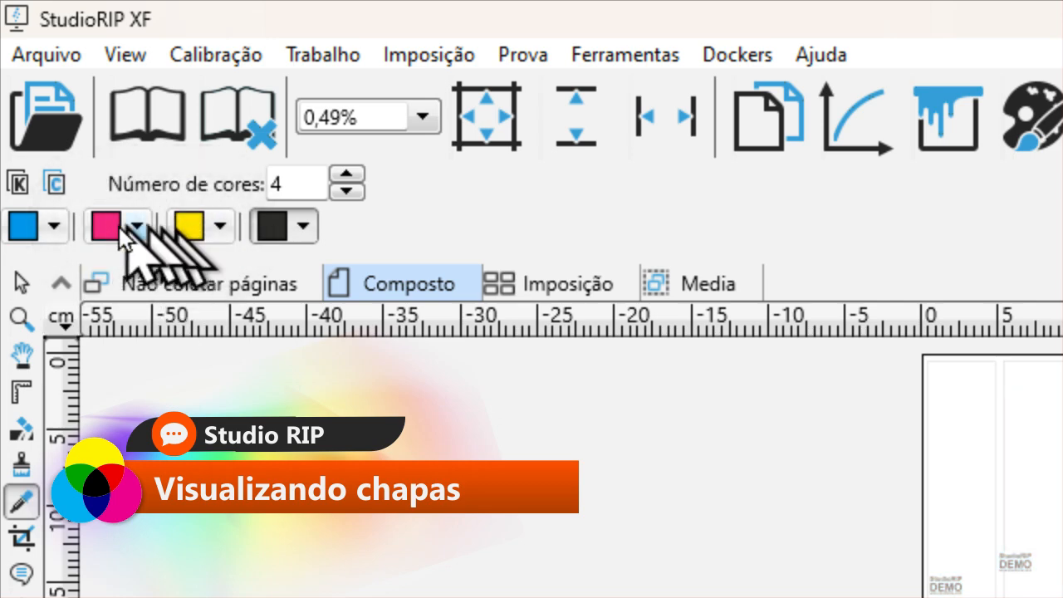
left_click(191, 229)
left_click(108, 223)
left_click(12, 225)
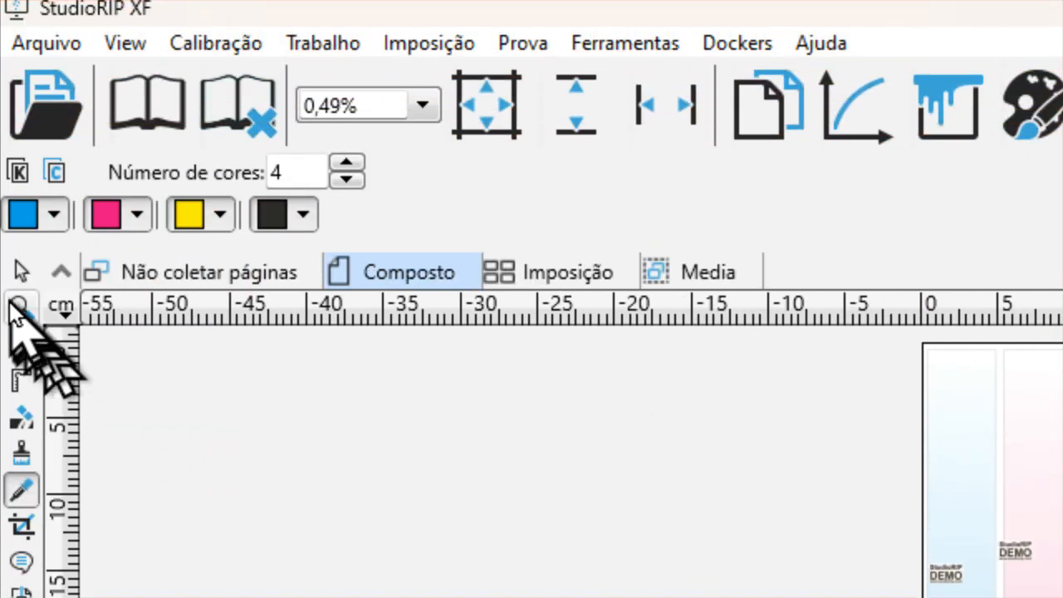
On the K C M Y R G B GRAY bars, switch off all four separations one by one and redisplay Magenta and Yellow.
left_click(21, 230)
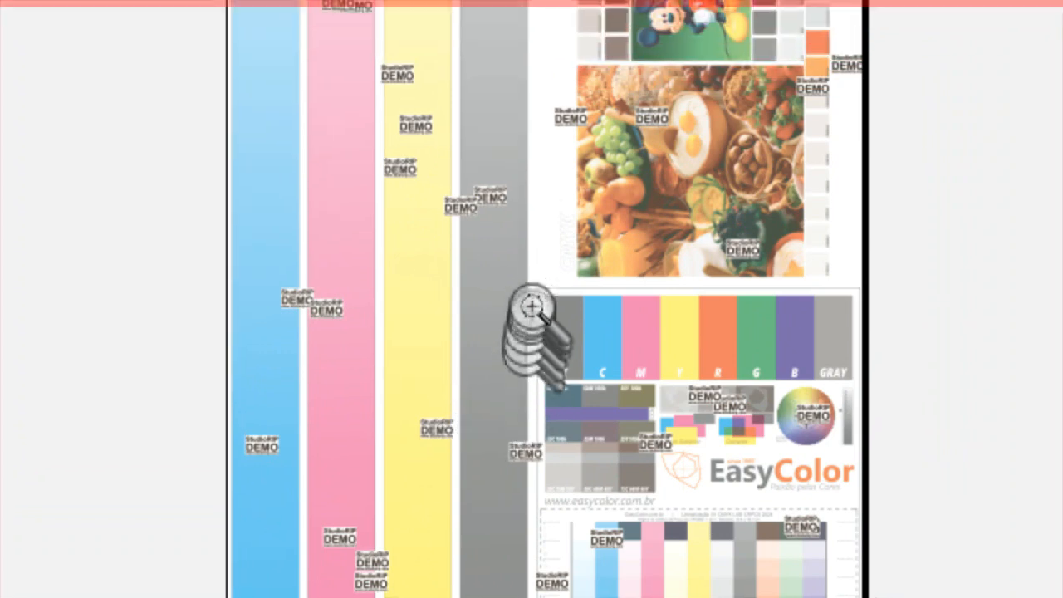
left_click_drag(545, 222, 736, 320)
left_click_drag(531, 299, 670, 379)
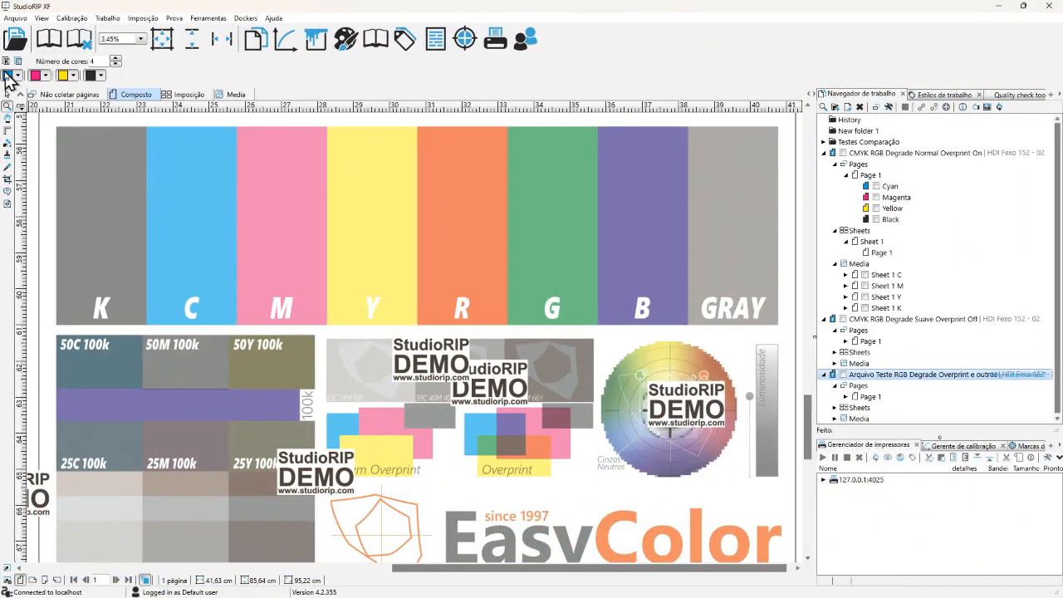
left_click(8, 75)
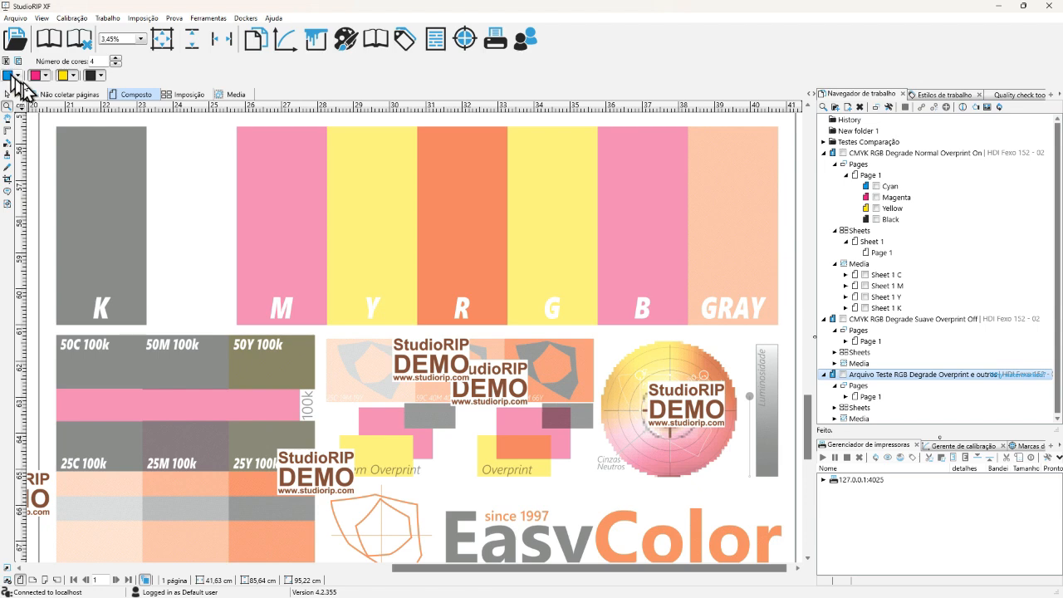
left_click(36, 75)
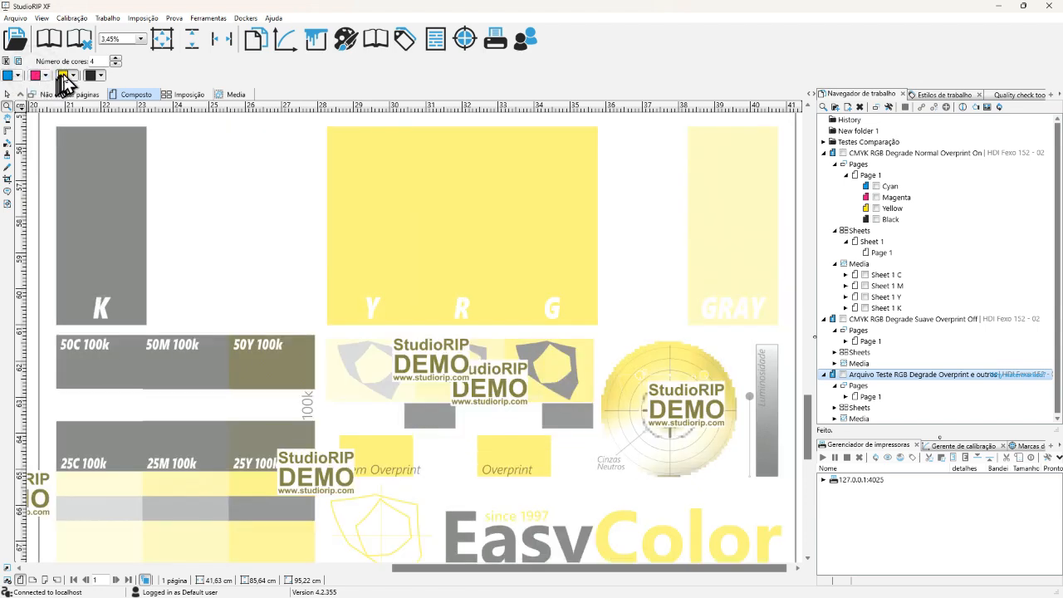
left_click(62, 75)
left_click(90, 76)
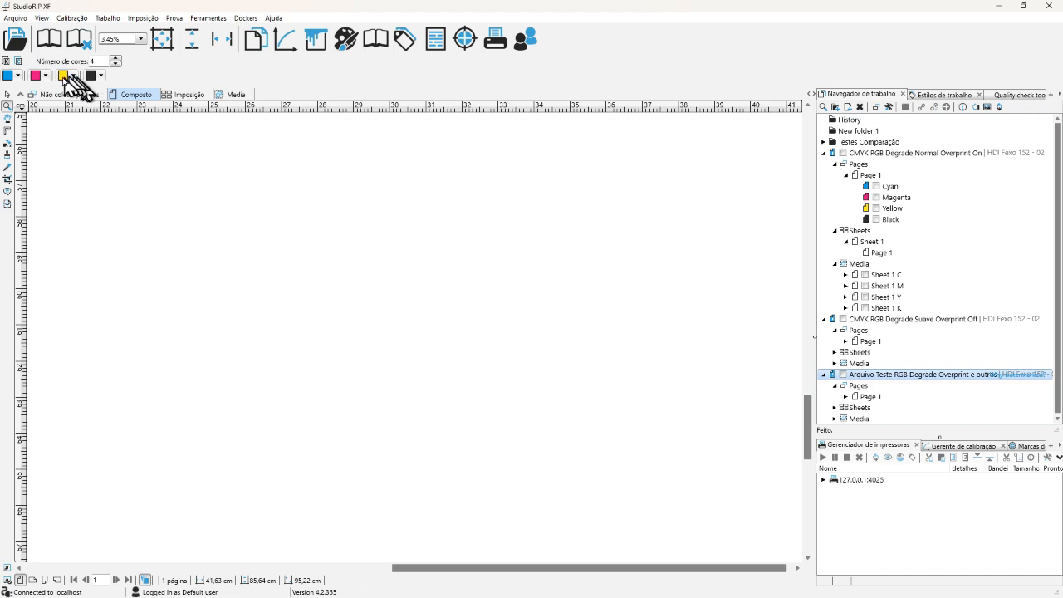
left_click(36, 76)
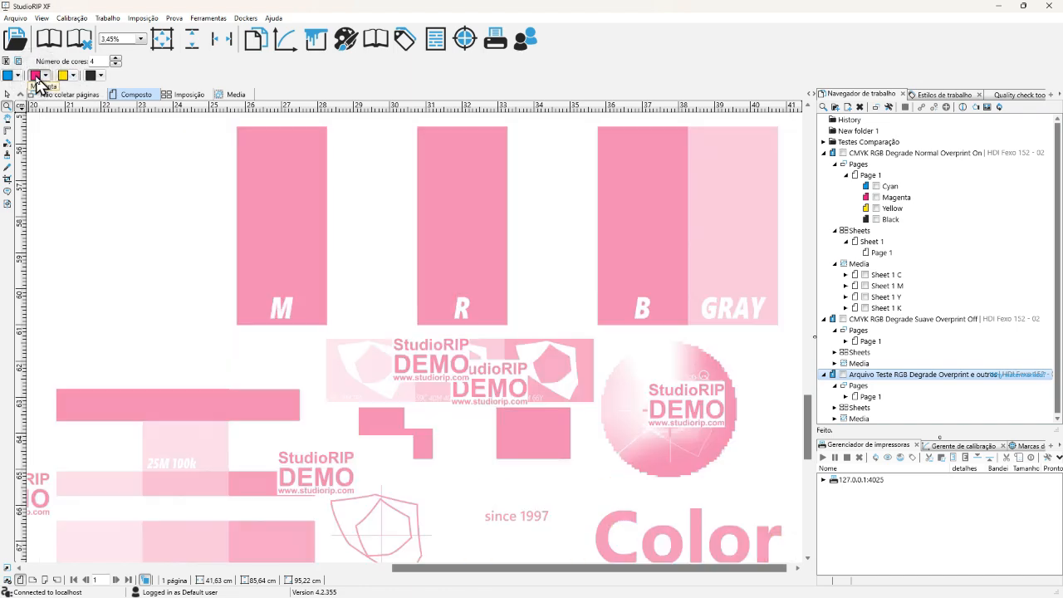
left_click(62, 75)
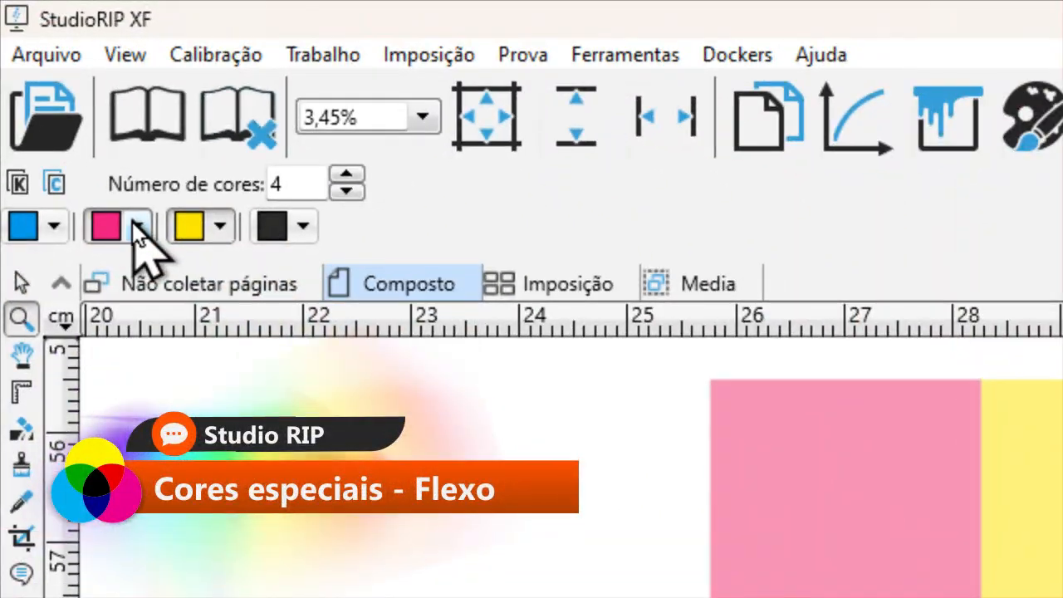
Assign the Red ink colour to the Magenta separation to preview the chart, and set it back to Magenta.
left_click(138, 225)
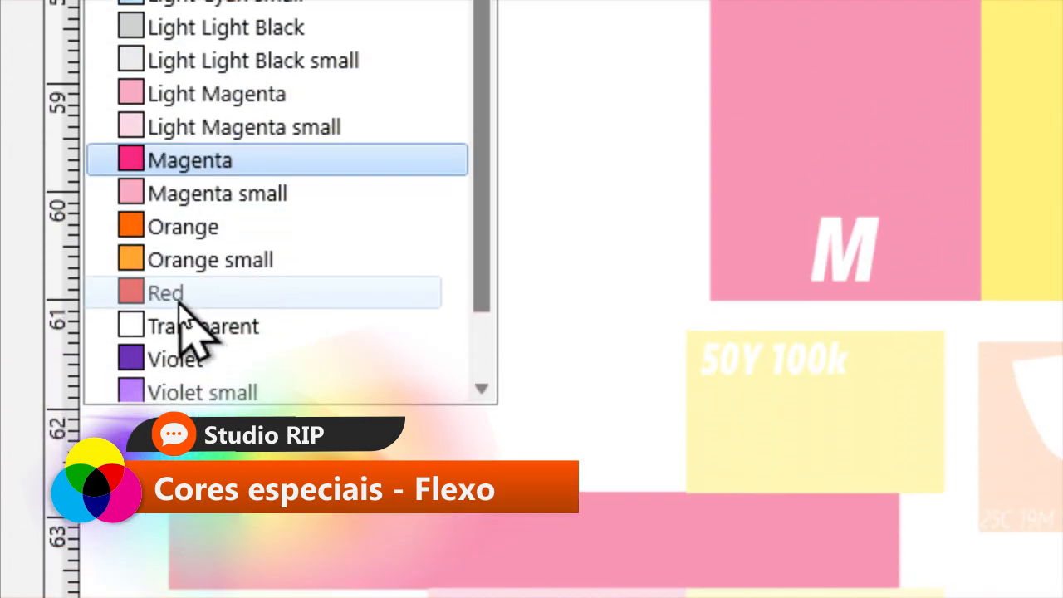
left_click(179, 299)
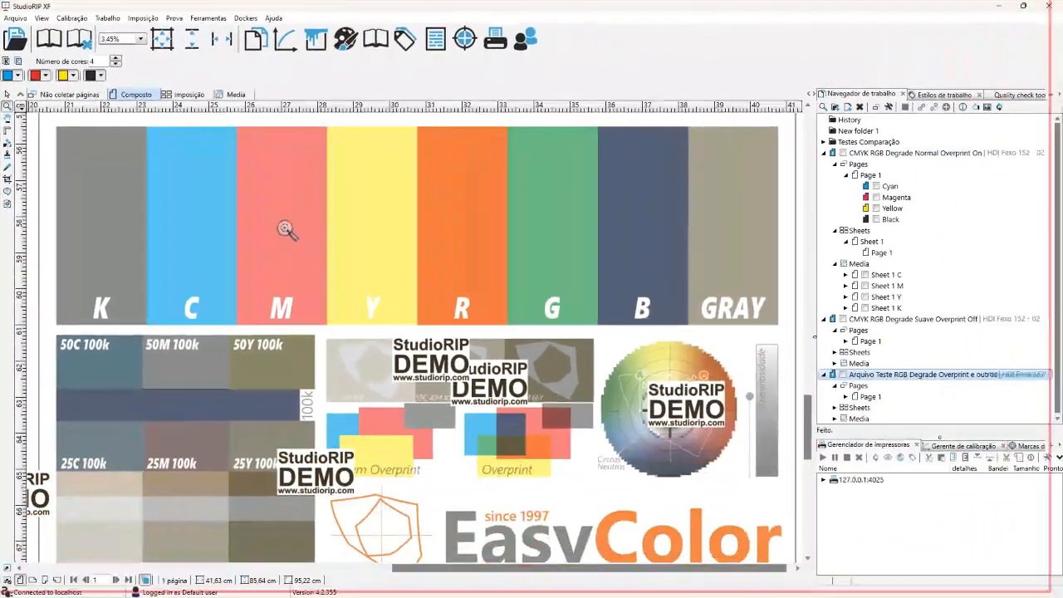
left_click(46, 75)
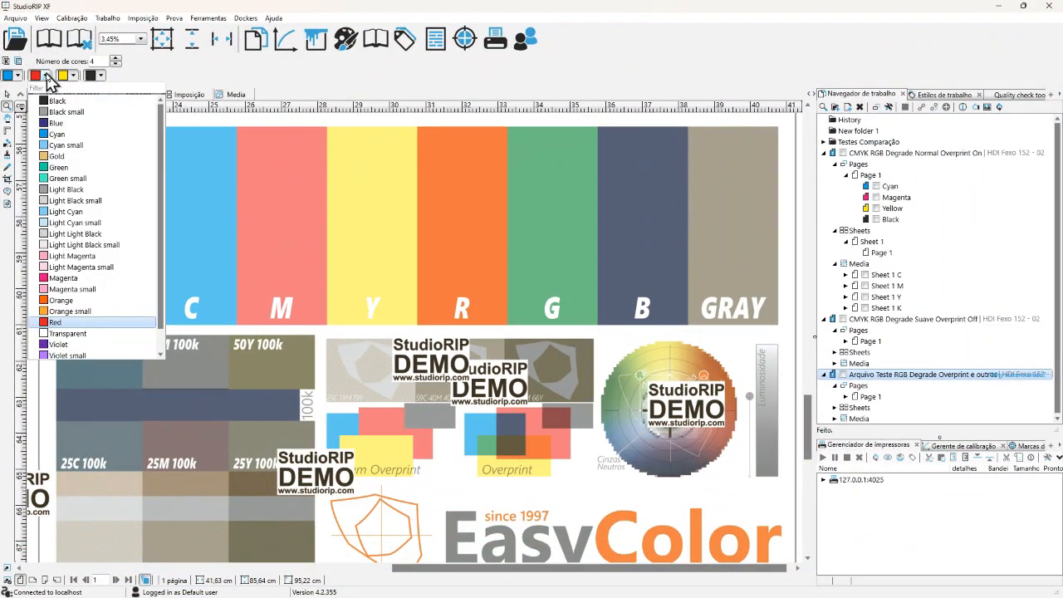
left_click(71, 278)
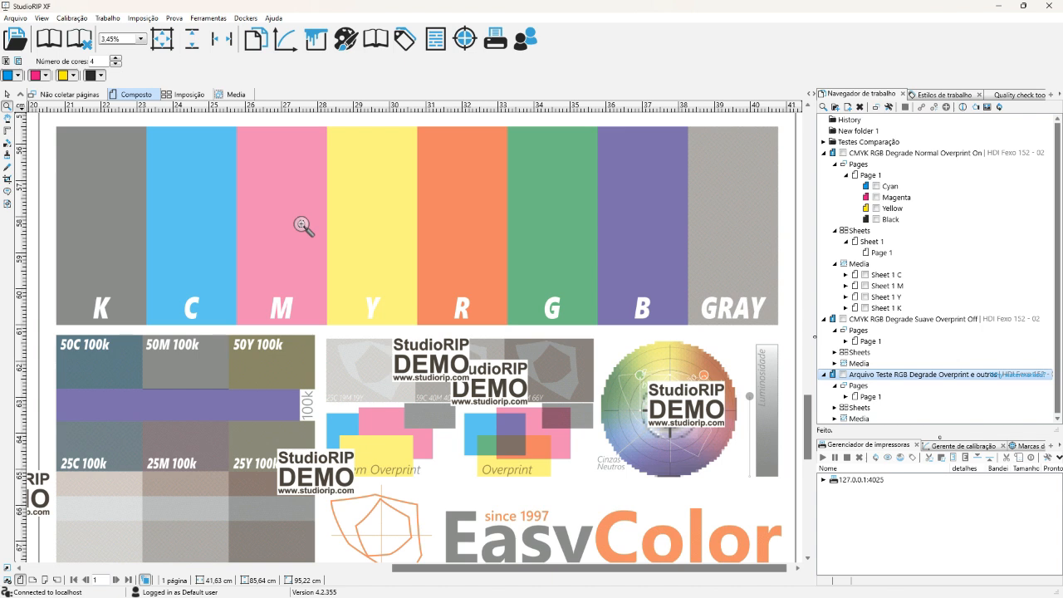
Show the calibration manager, view the Dot gain PSO LWC curve in the calibration editor, and close it without changes.
left_click(257, 46)
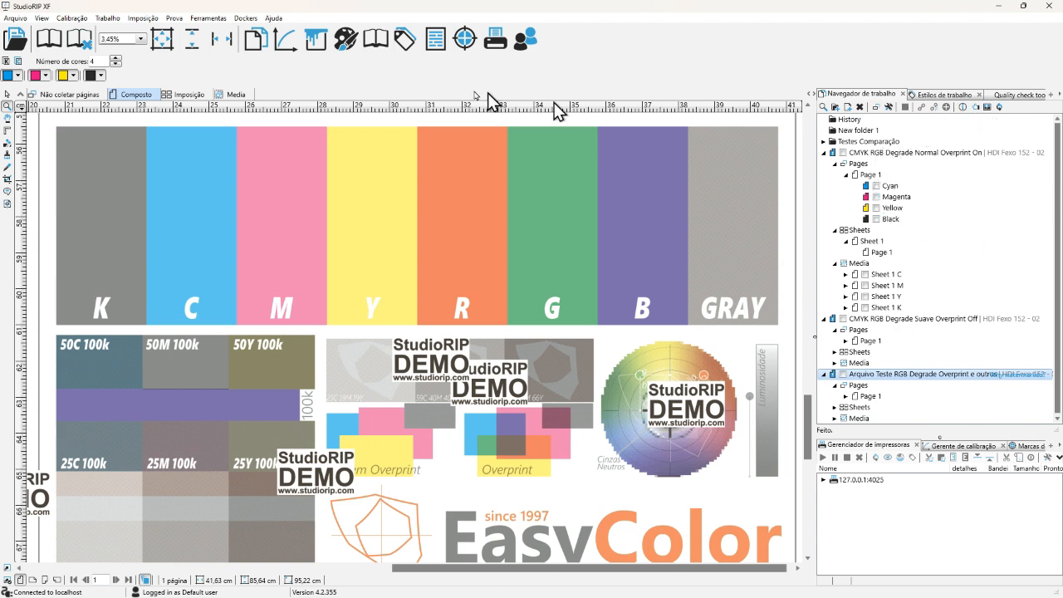
left_click(286, 43)
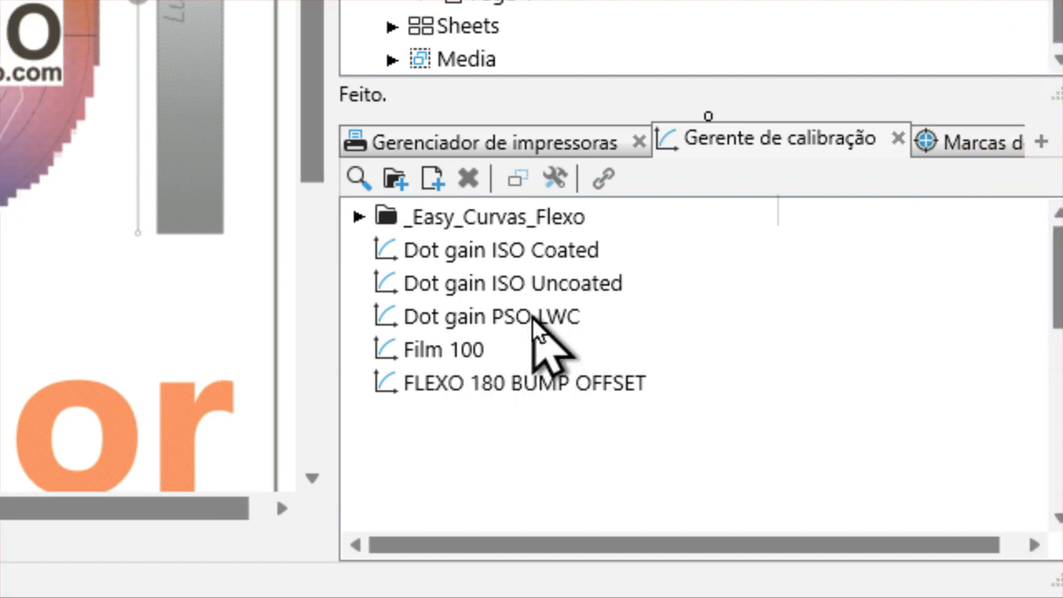
left_click(538, 323)
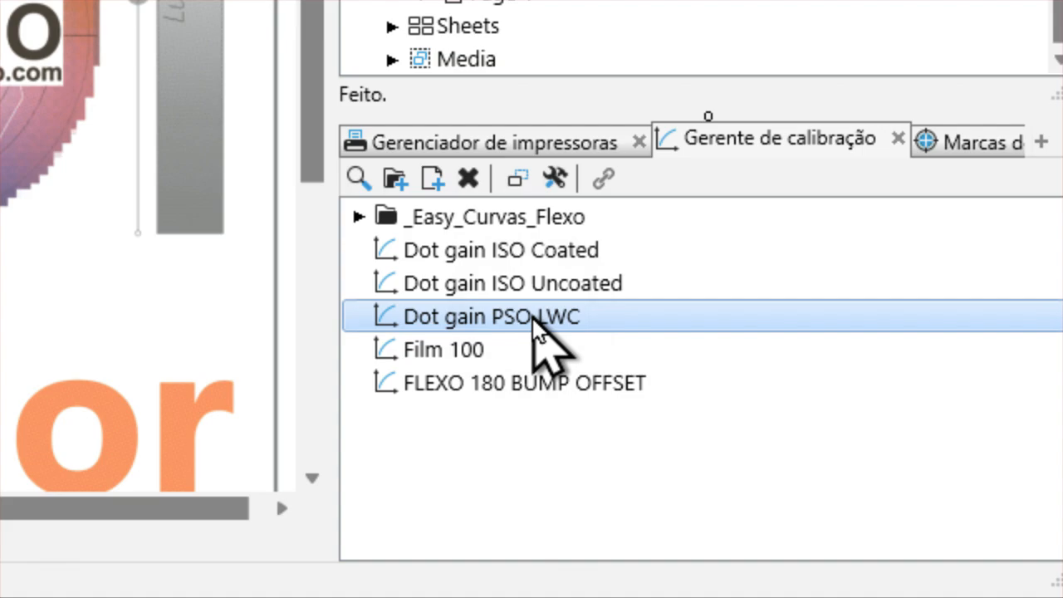
double_click(534, 320)
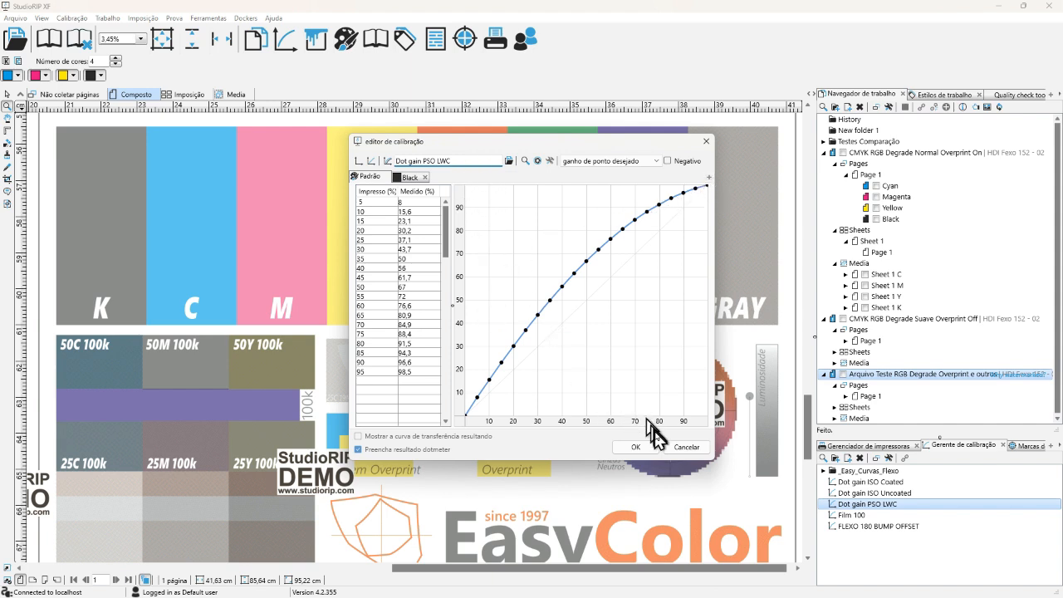
left_click(682, 447)
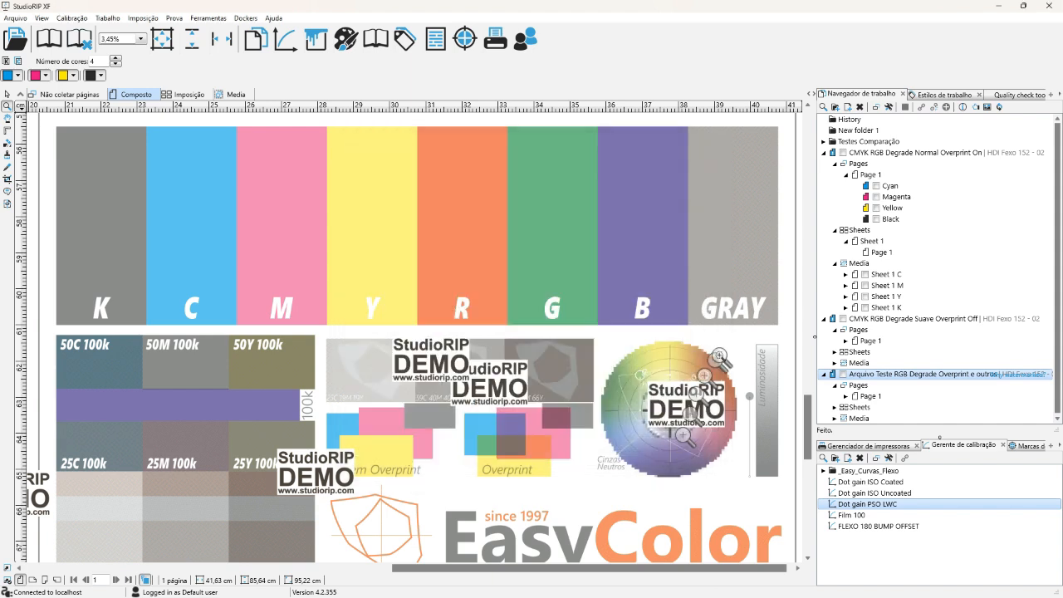
Create a new calibration curve in the Arquivo Teste RGB Degrade job's style and set its type to Dot ganho atual.
double_click(903, 375)
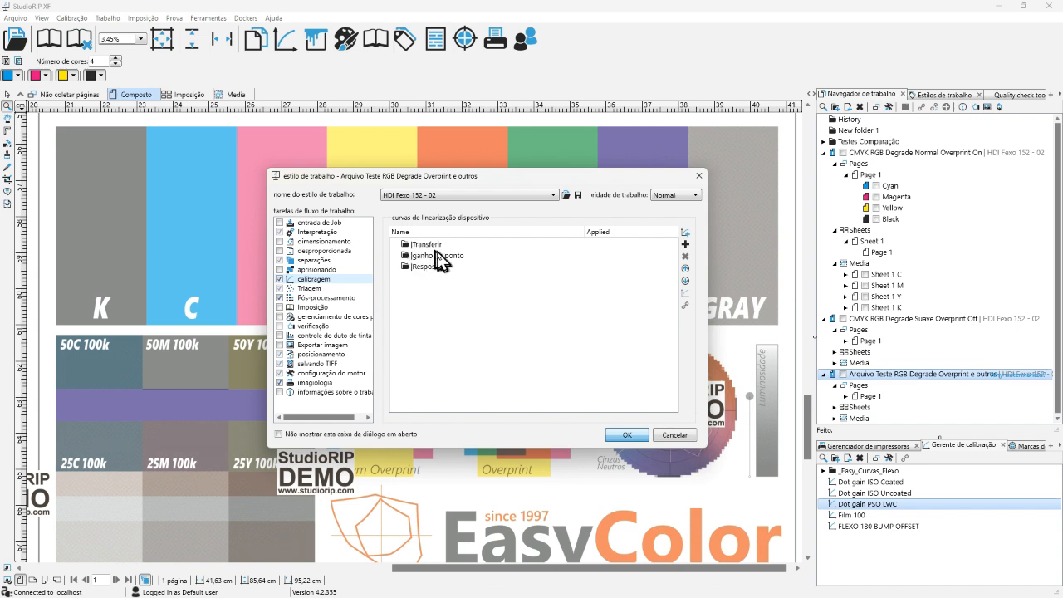
left_click(685, 244)
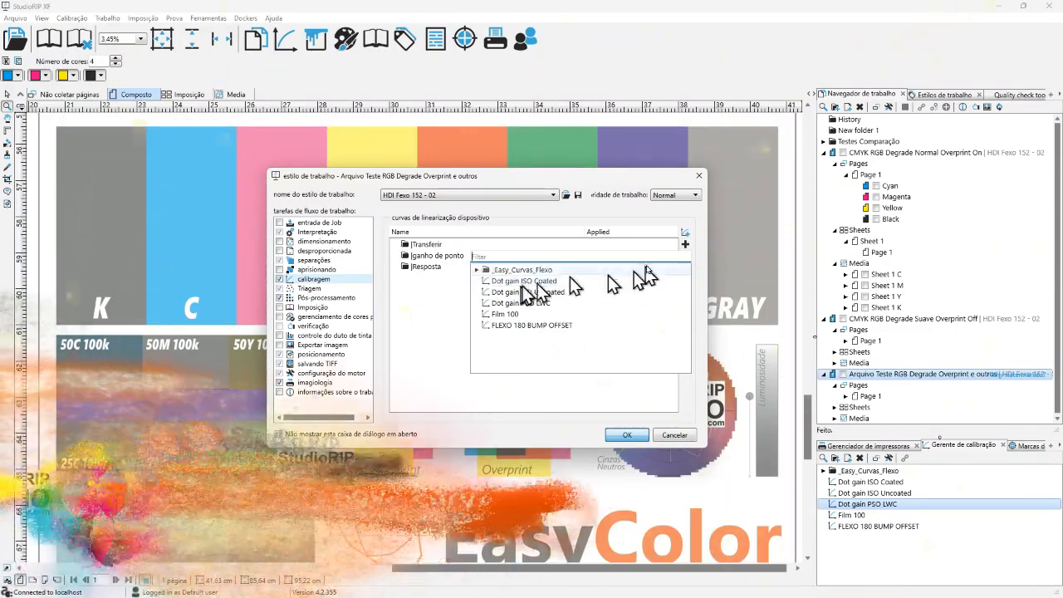
left_click(685, 234)
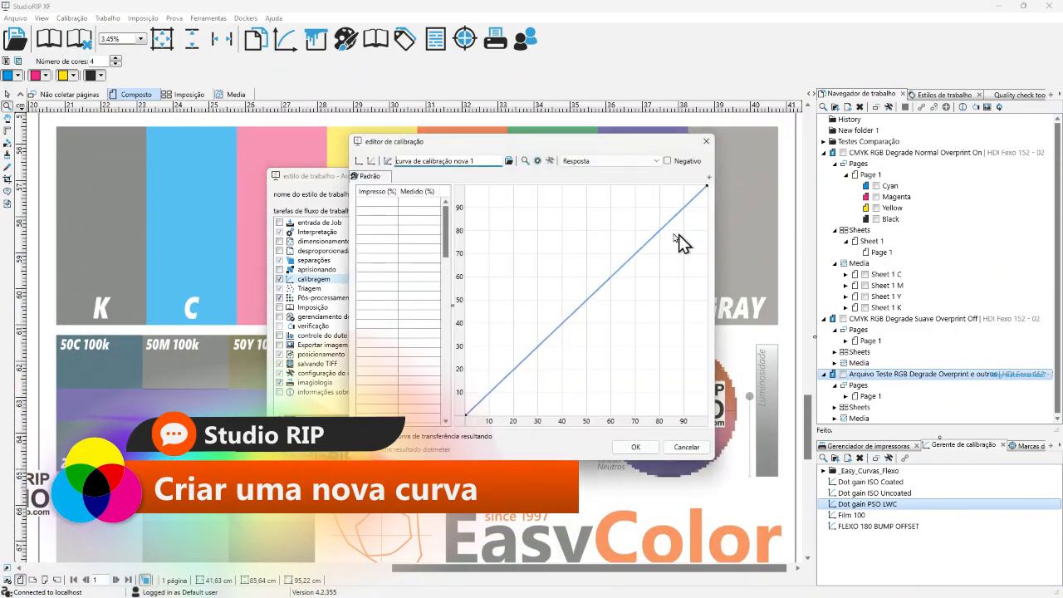
left_click(602, 163)
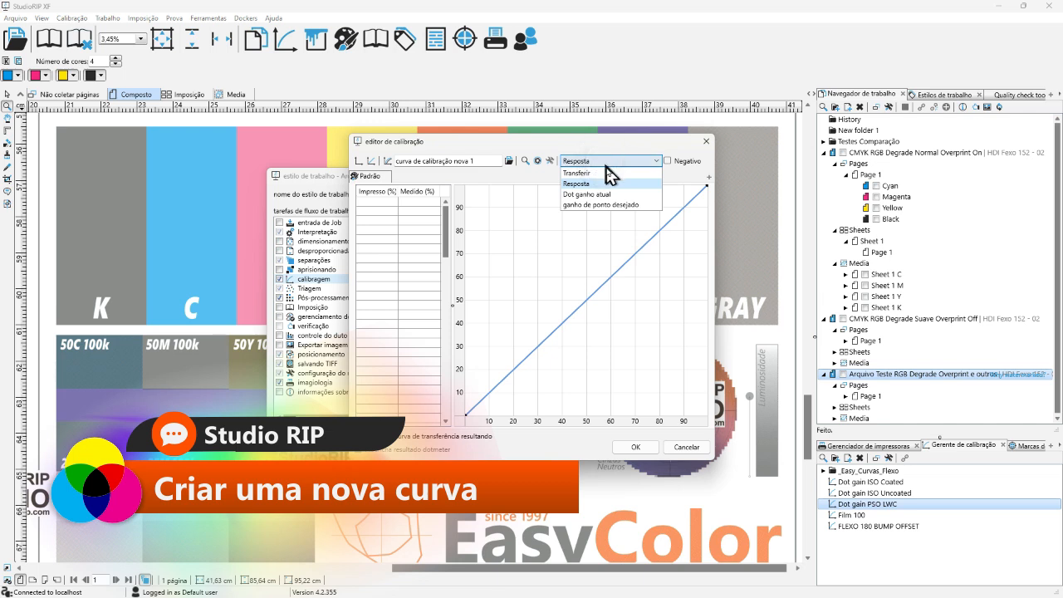
left_click(612, 195)
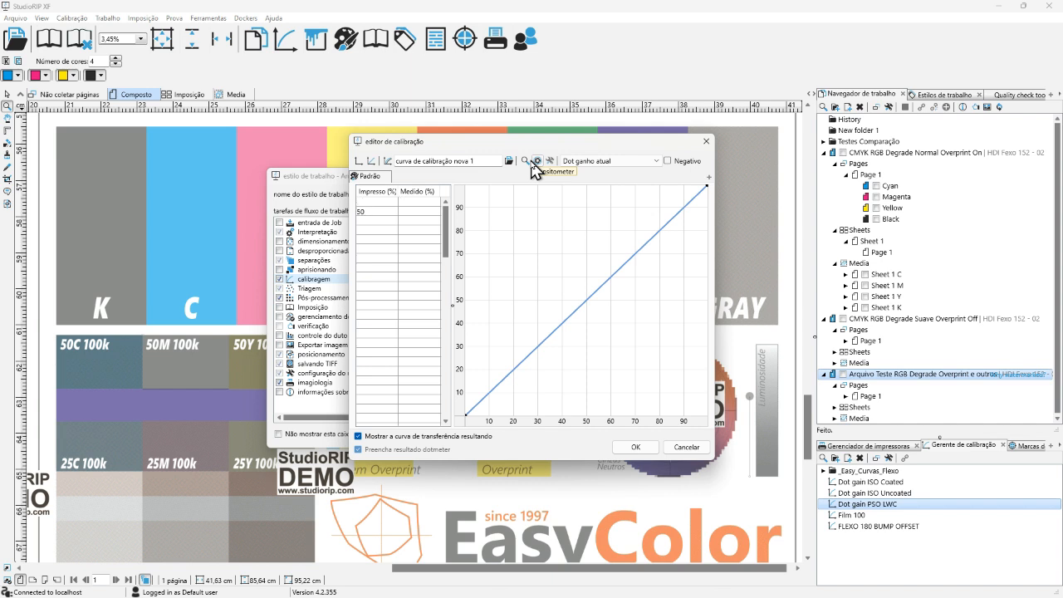
Set the new curve's measured value at 50% printed to 80%, save the curve and apply the job style.
key("Return")
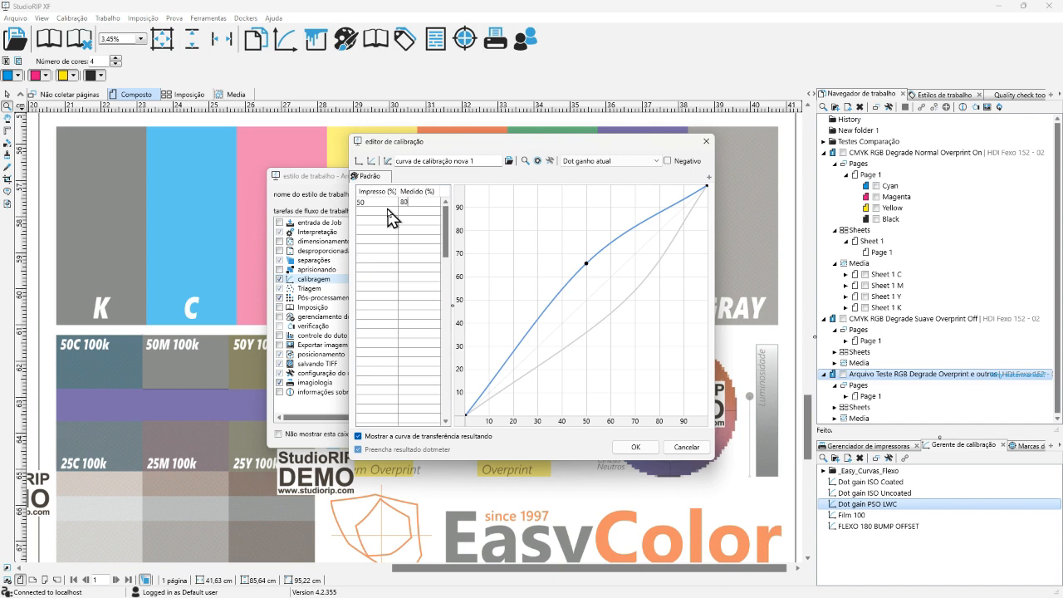
key("Return")
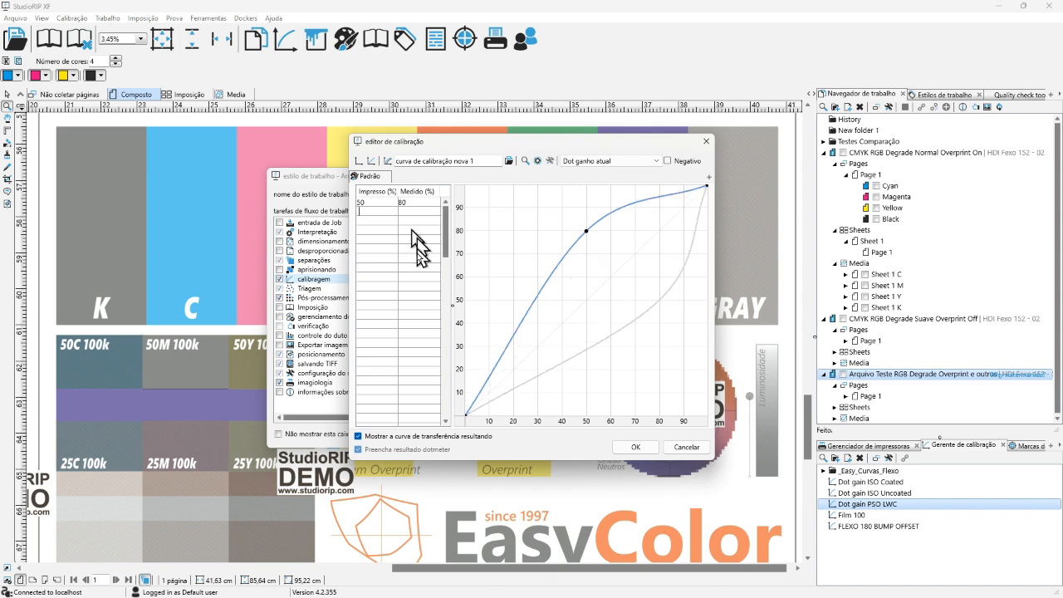
left_click(637, 448)
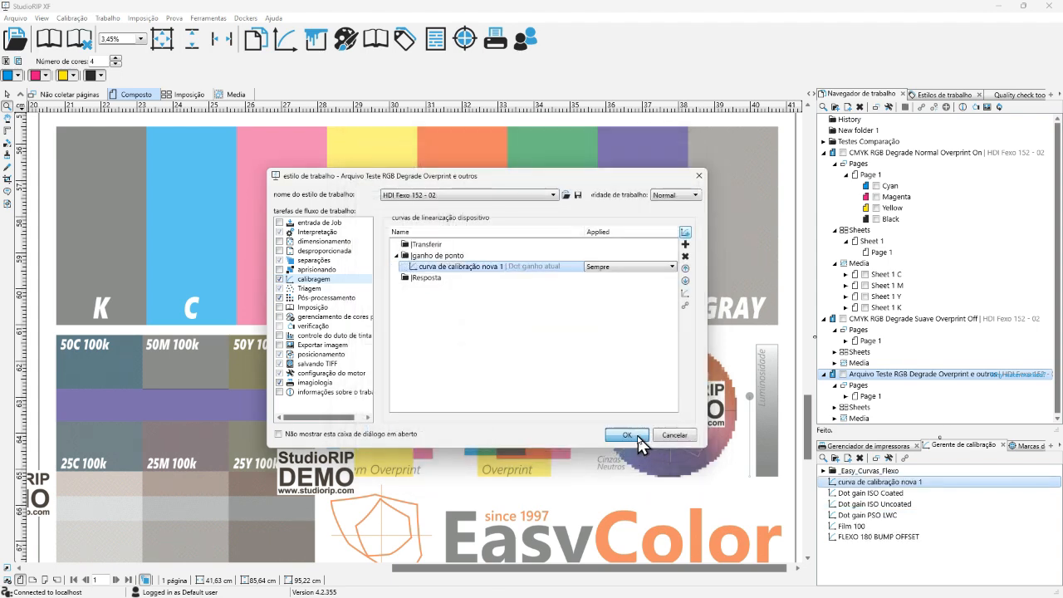
left_click(638, 437)
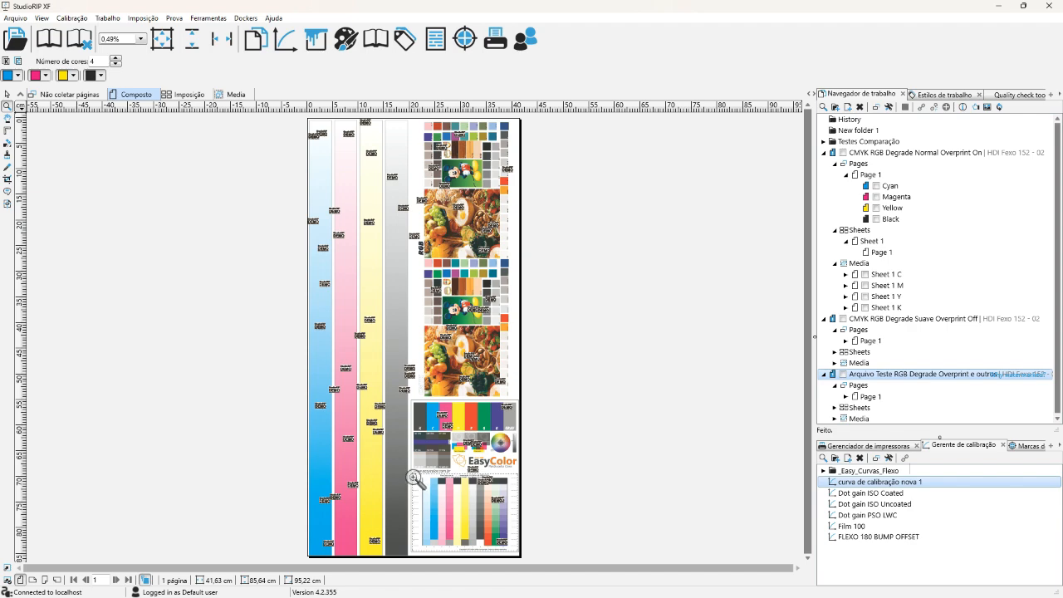
Read the compensated cyan percentages on the step chart below the EasyColor logo with the Densitometer.
left_click_drag(413, 479, 516, 551)
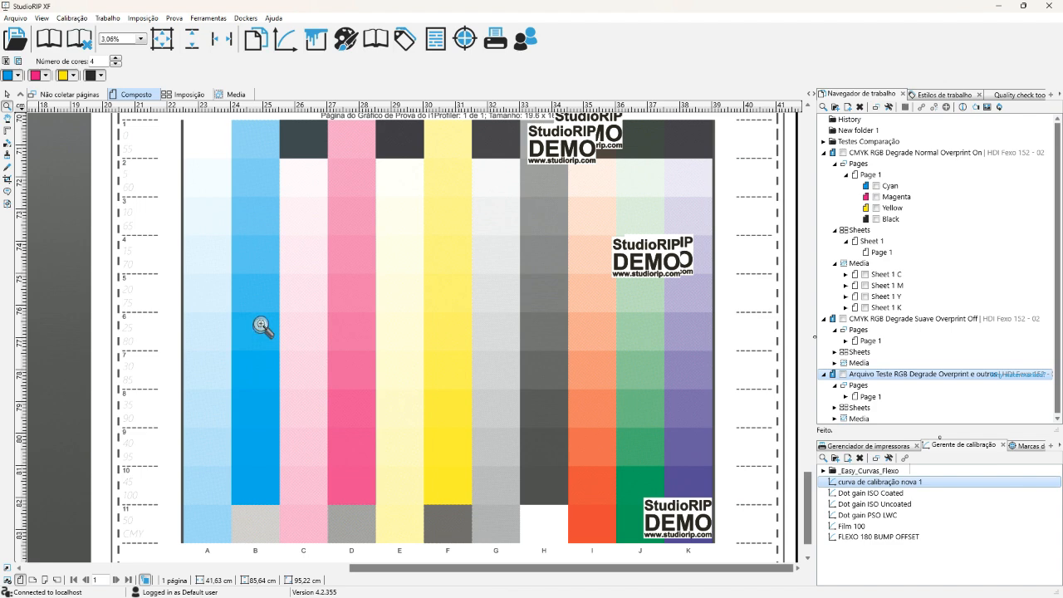
left_click(6, 168)
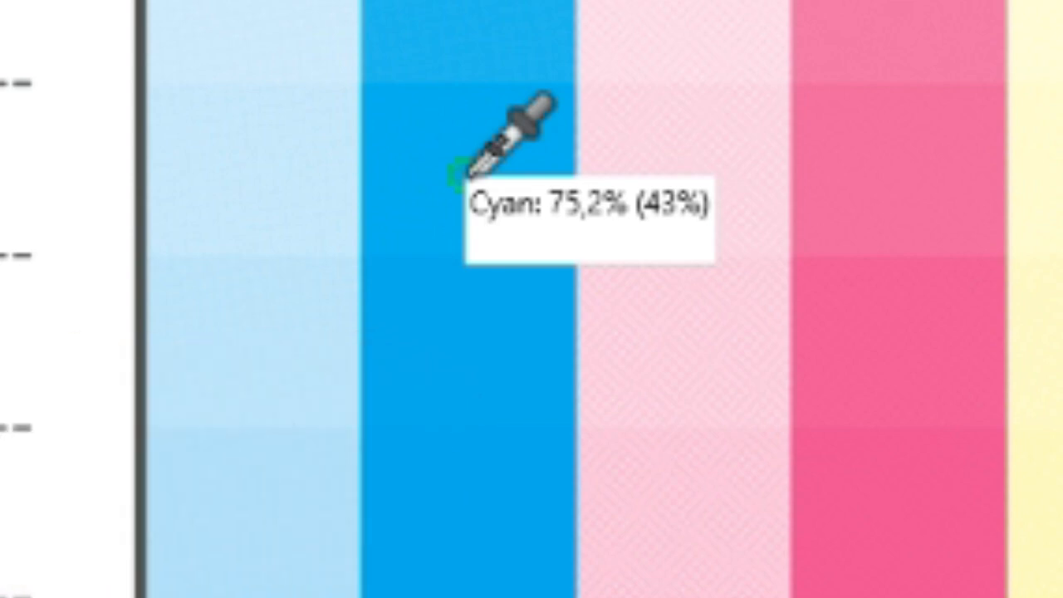
left_click(540, 338)
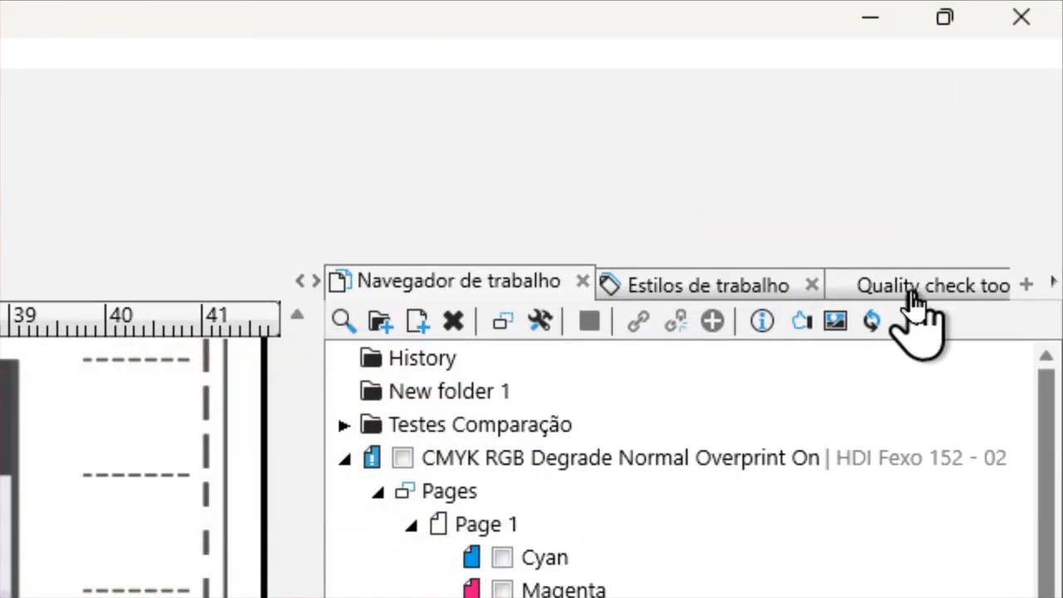
Look through the Quality check tools, Minimap and job styles dockers.
left_click(911, 297)
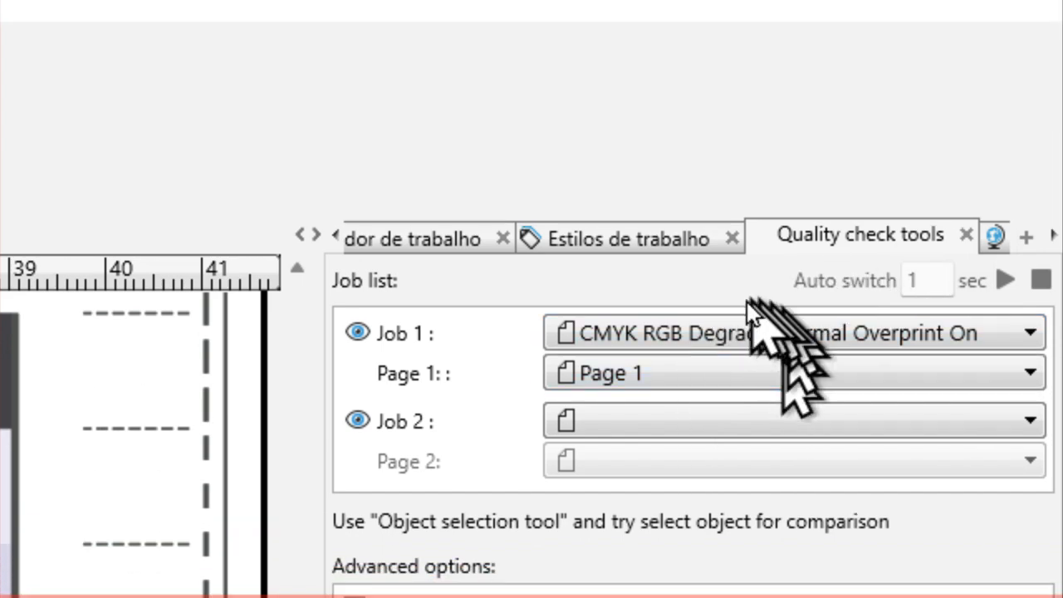
left_click(990, 238)
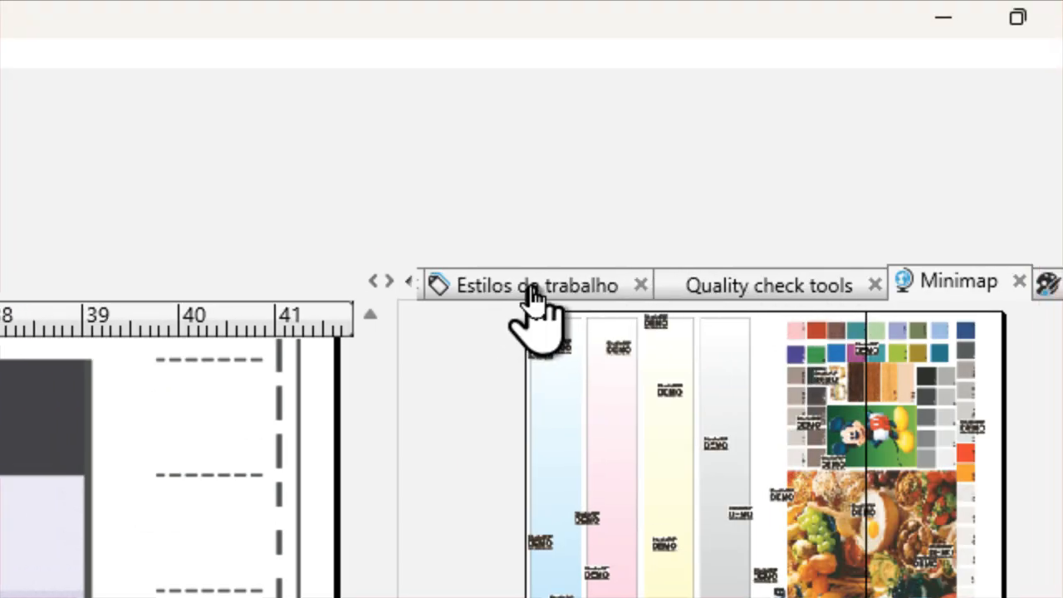
left_click(459, 278)
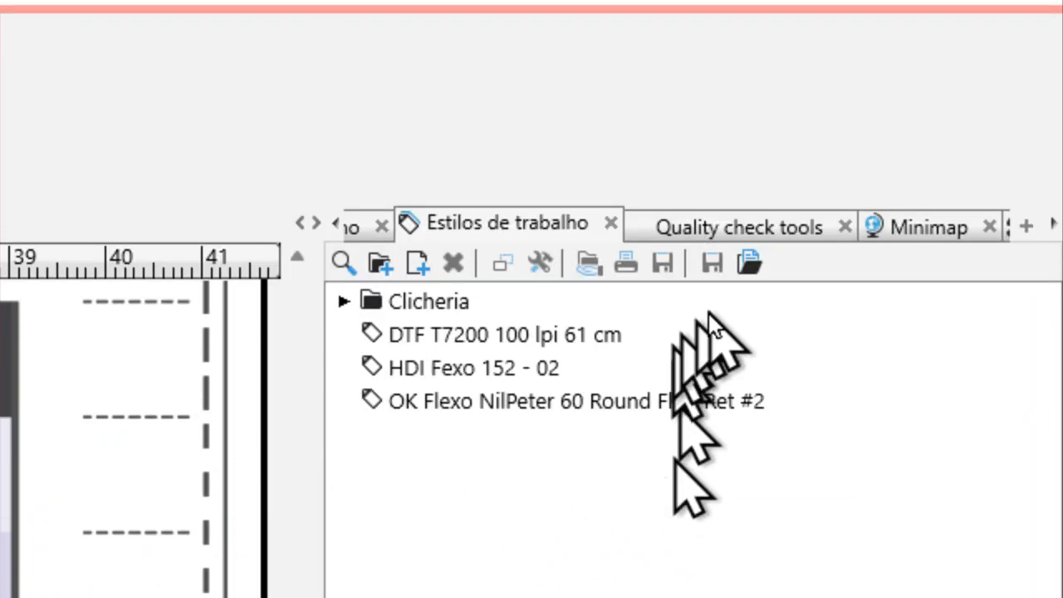
left_click(749, 230)
left_click(510, 231)
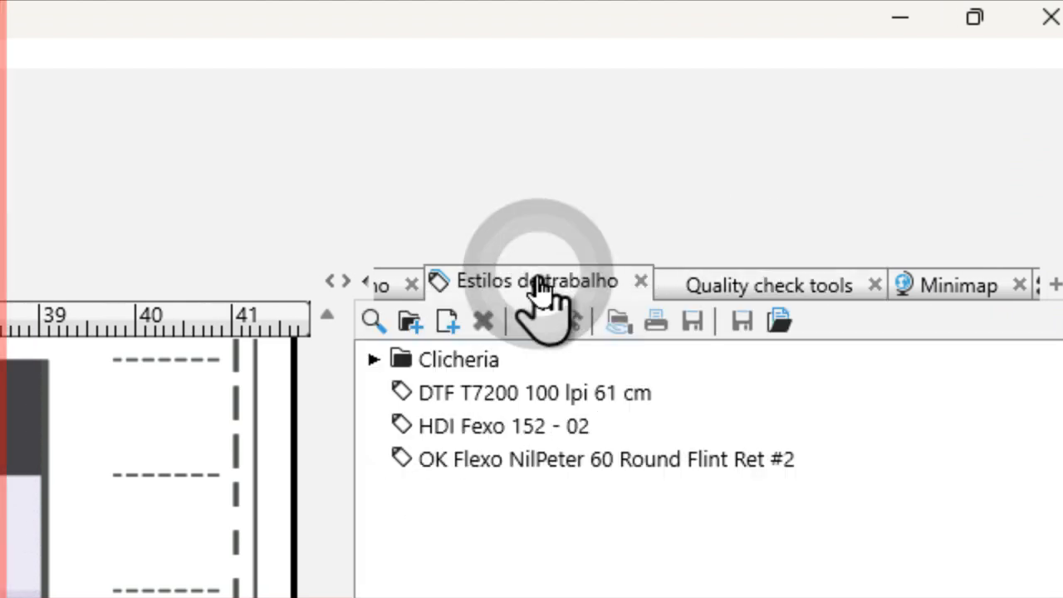
Bring up the job navigator docker, show its filter field and look over the listed jobs.
left_click(367, 283)
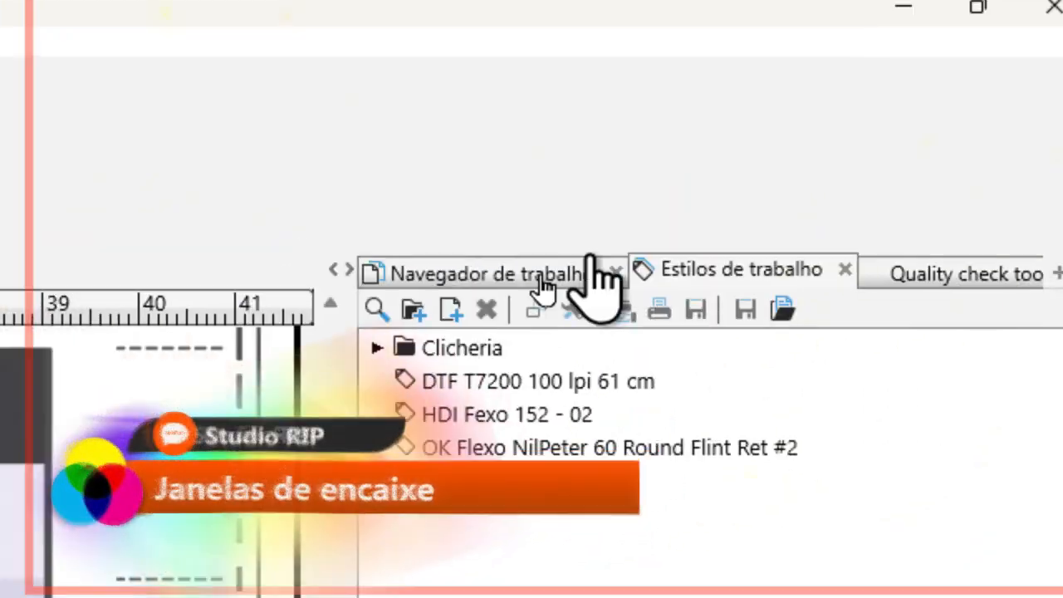
left_click(548, 287)
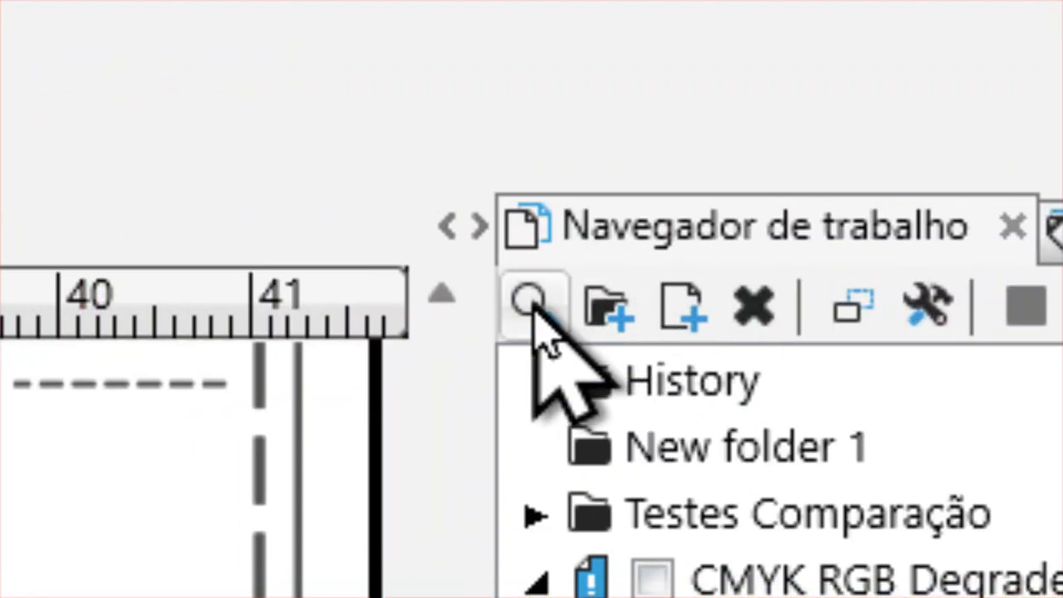
left_click(533, 299)
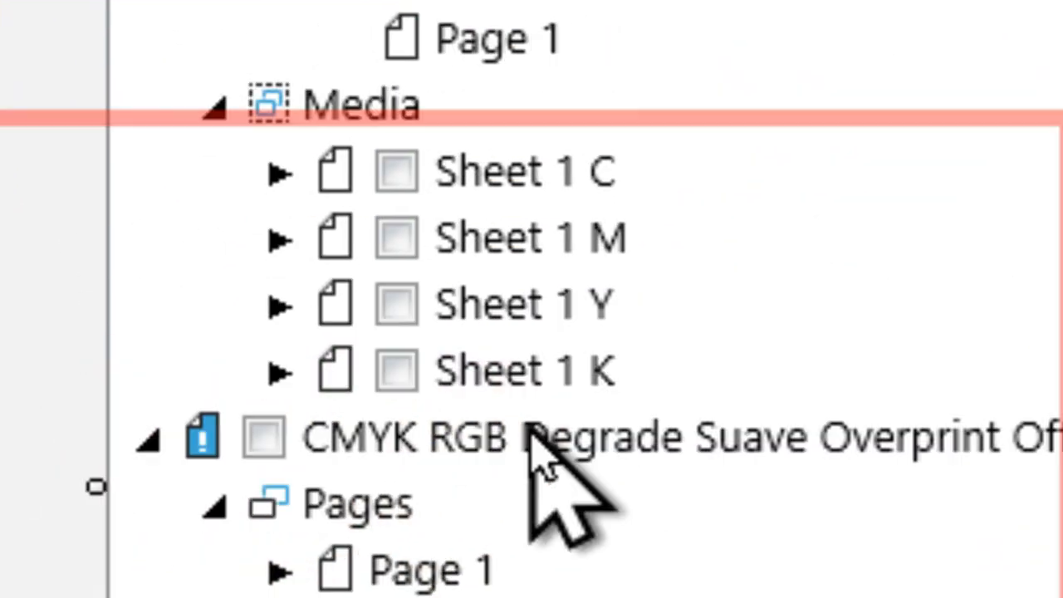
left_click(536, 320)
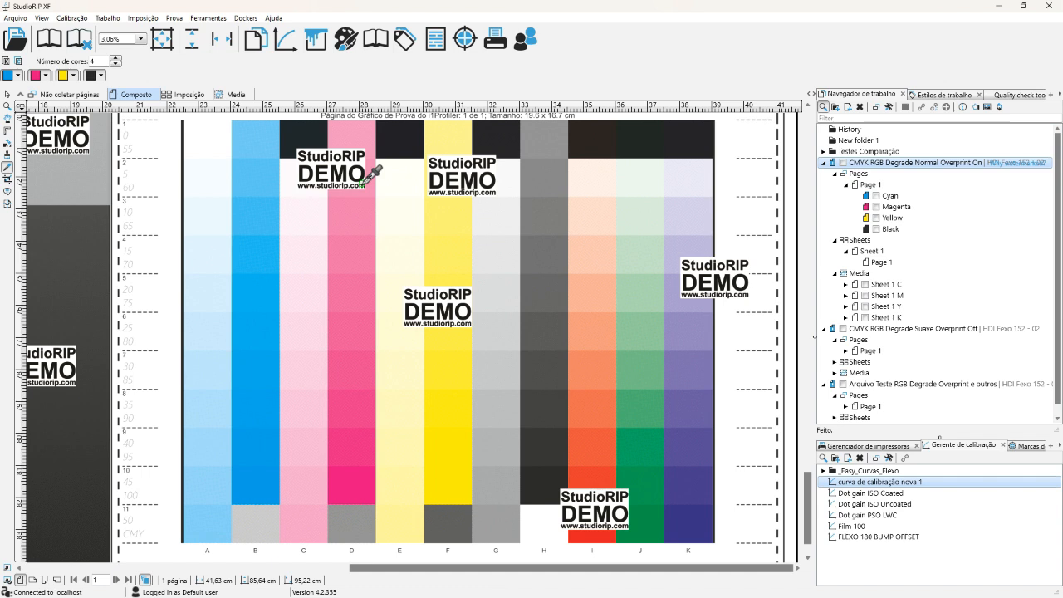
Set the Studio RIP Saida folder as the TIFF output hot folder in the CMYK RGB Degrade Normal Overprint On job's style.
double_click(887, 165)
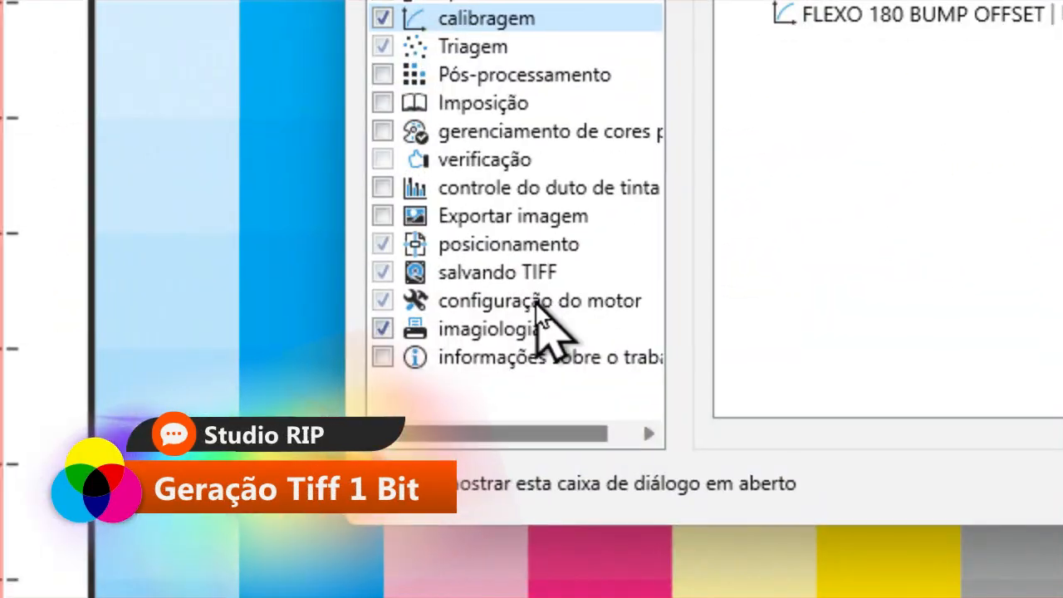
left_click(420, 294)
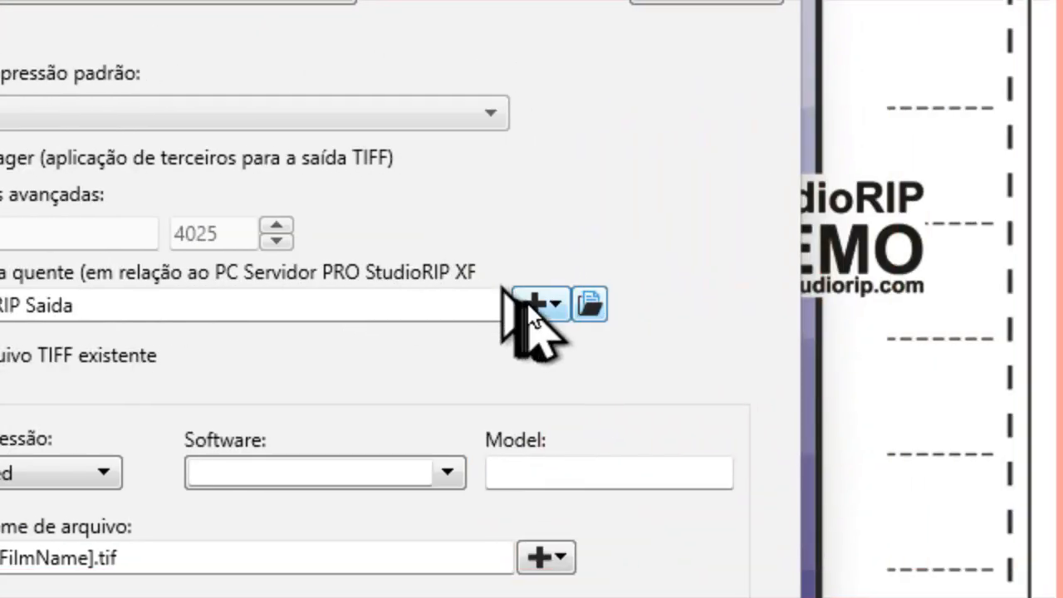
left_click(535, 297)
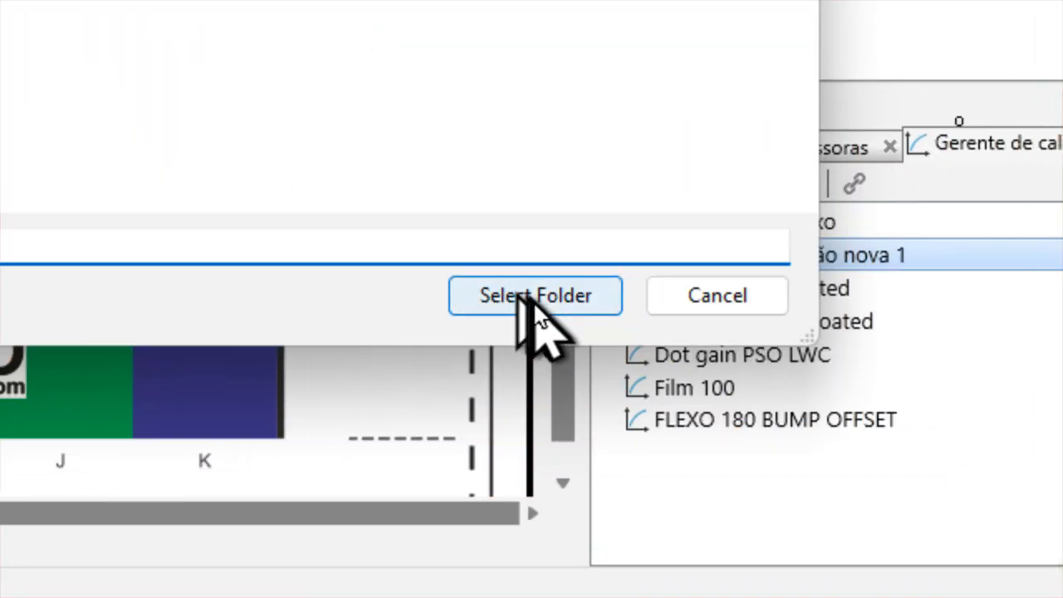
left_click(536, 302)
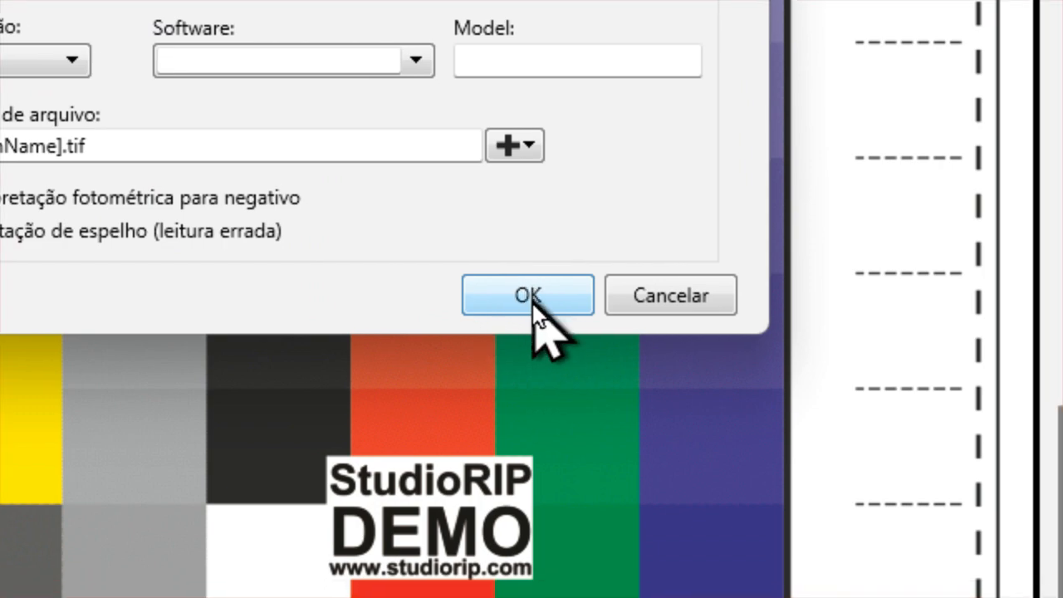
left_click(530, 297)
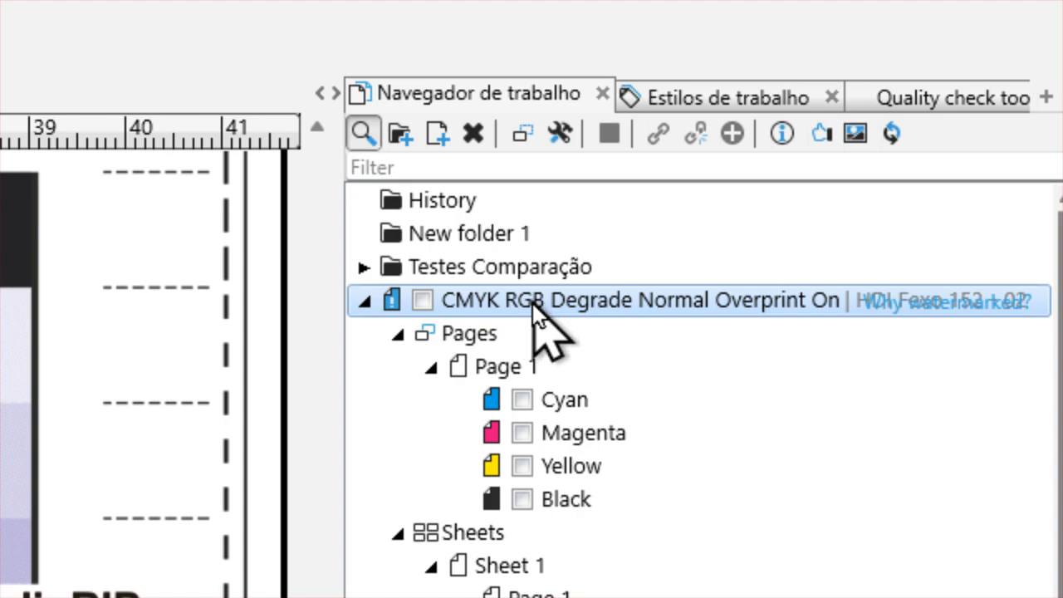
Recheck the CMYK RGB Degrade Normal Overprint On job's output settings and send the watermarked job to the print manager.
double_click(532, 303)
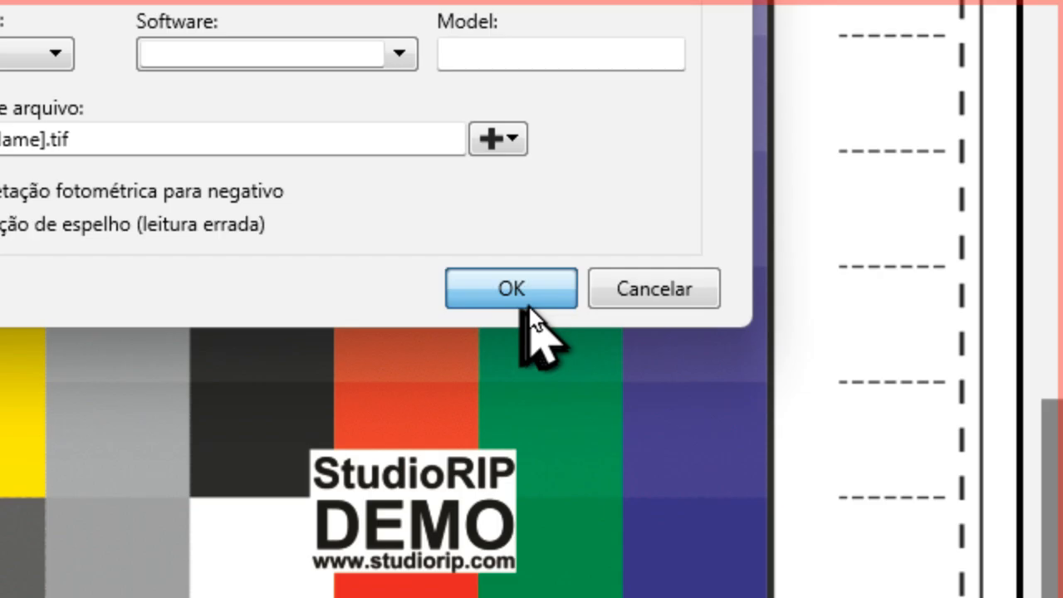
left_click(521, 301)
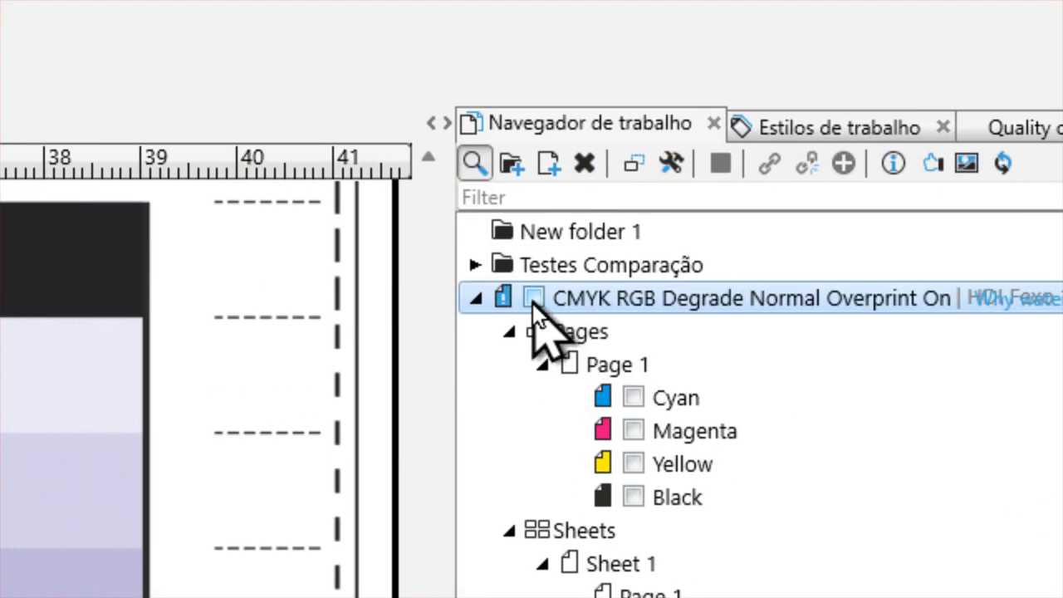
left_click(532, 305)
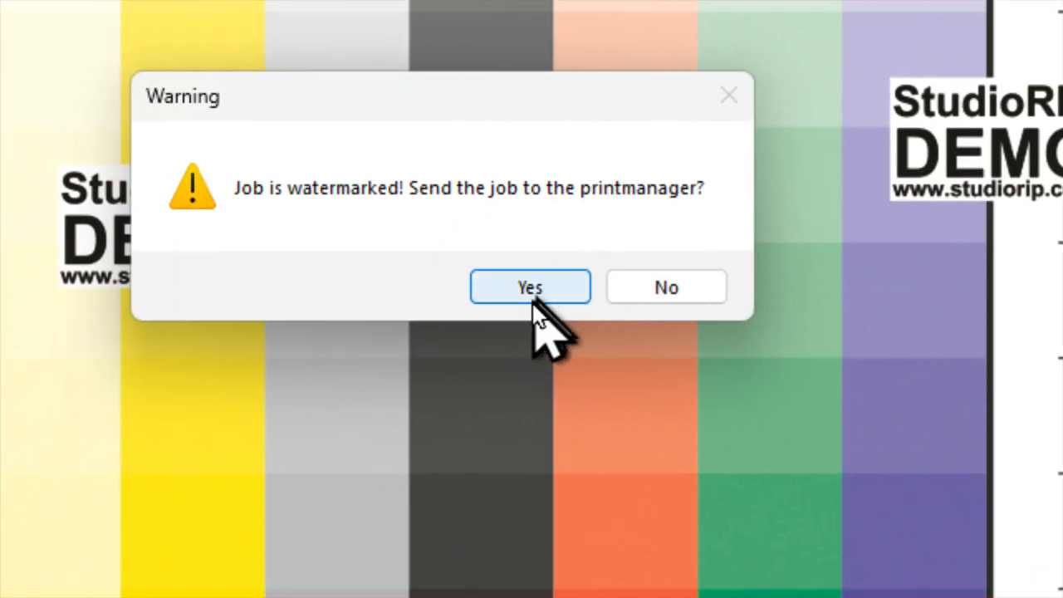
left_click(535, 290)
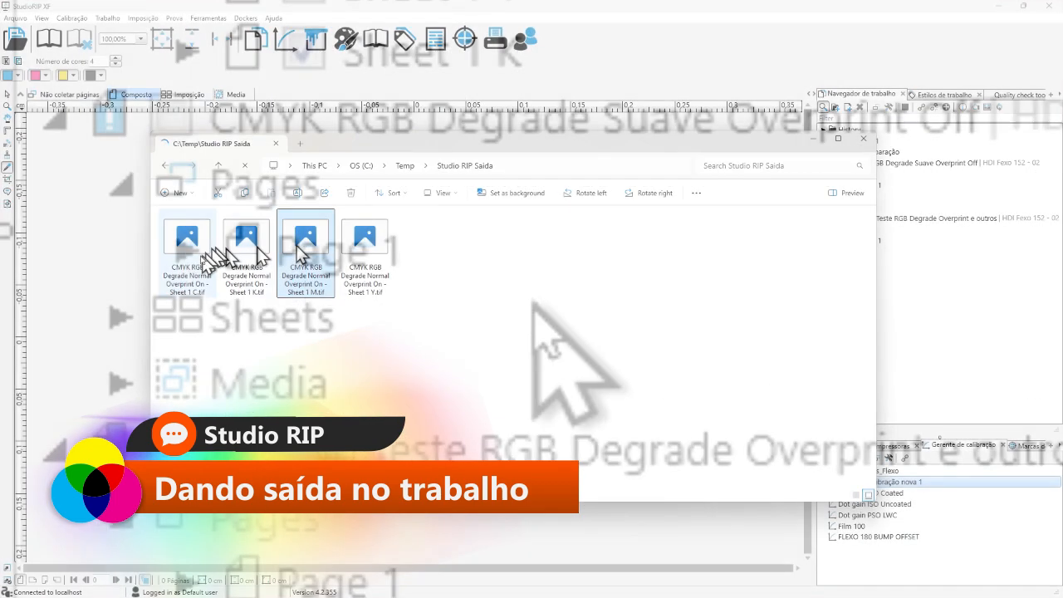
Examine the TIFF separation files of the CMYK RGB Degrade Normal Overprint On job in the Studio RIP Saida folder.
left_click(187, 243)
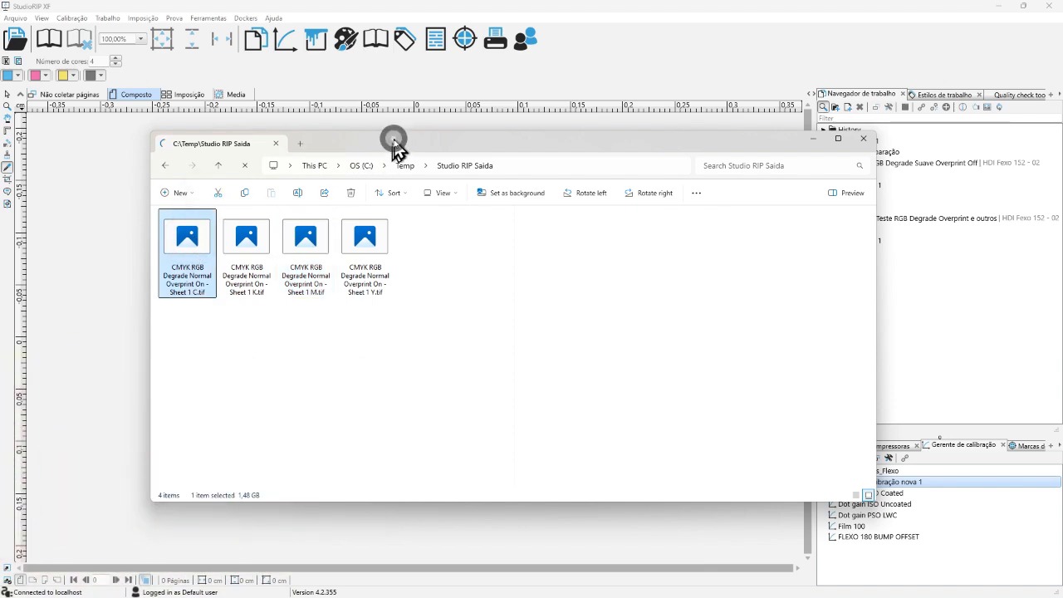
left_click_drag(394, 148, 358, 128)
left_click(230, 214)
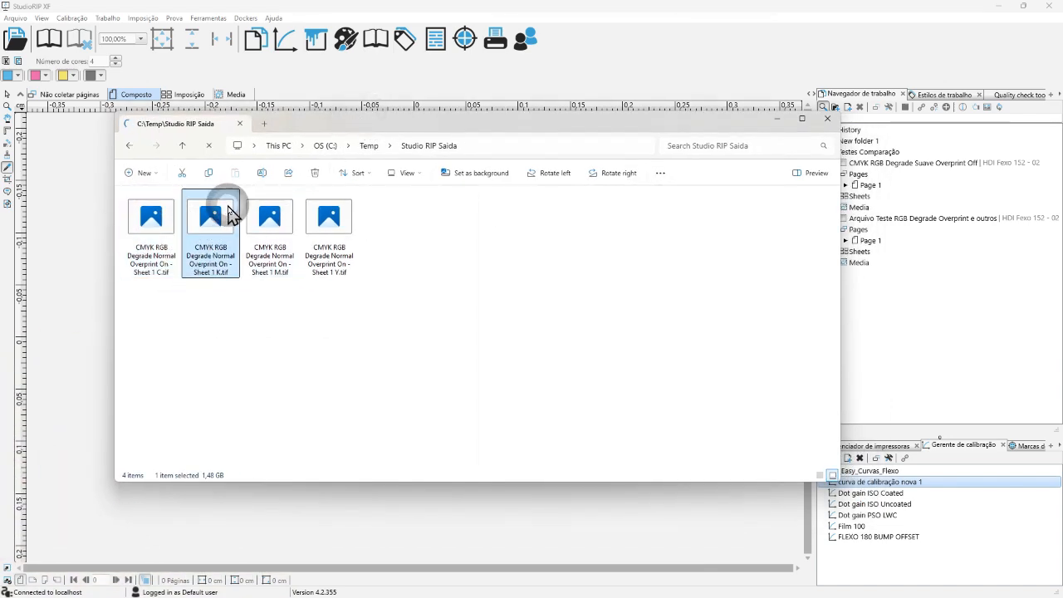
left_click(282, 214)
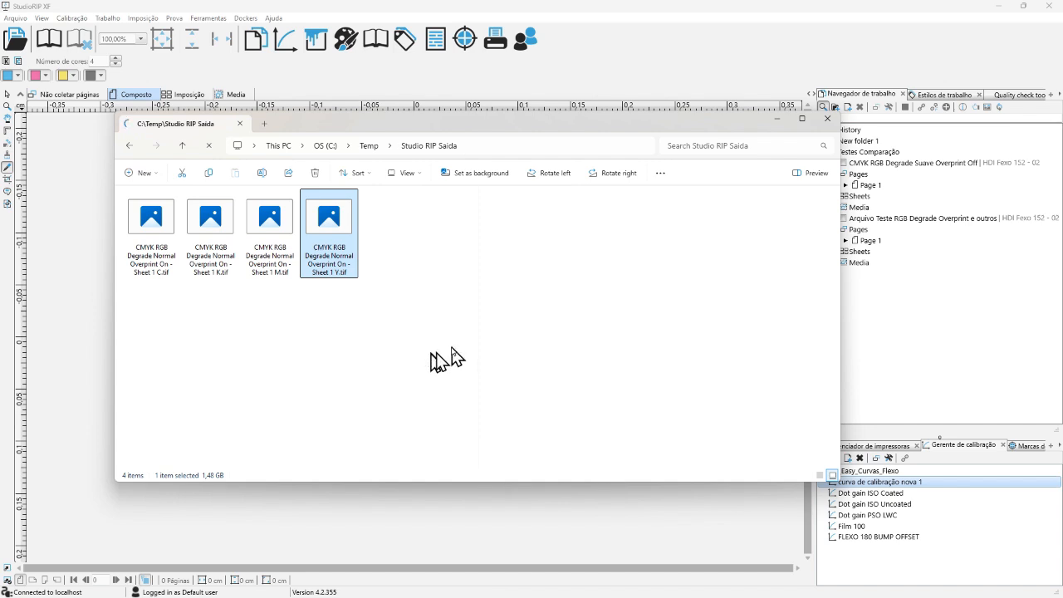